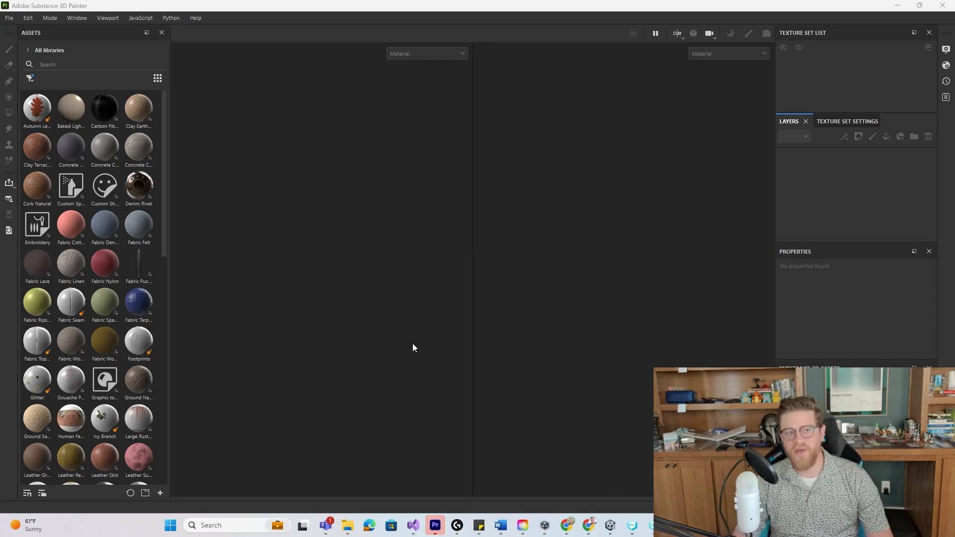
Open the MeetMat sample project and frame the whole character in the 3D view
left_click(10, 19)
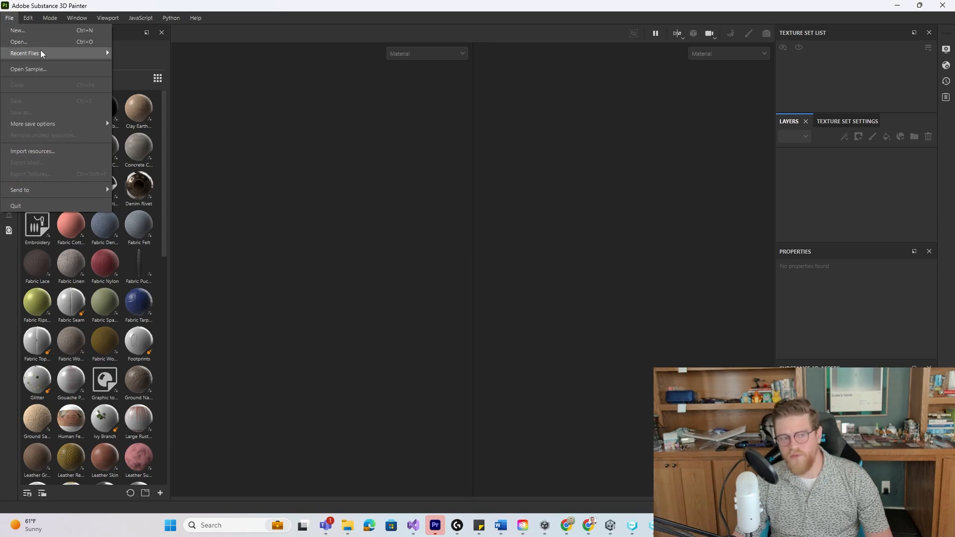
left_click(74, 70)
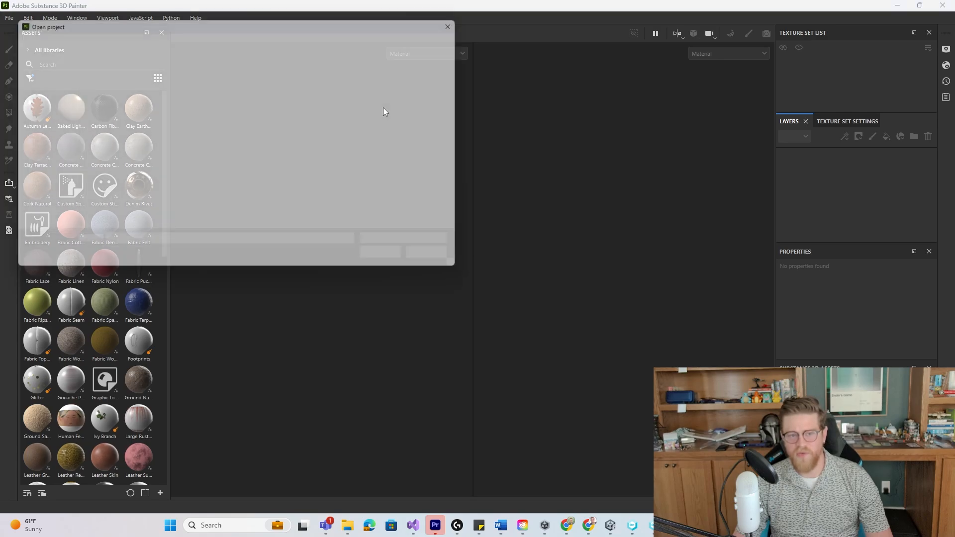
left_click(149, 120)
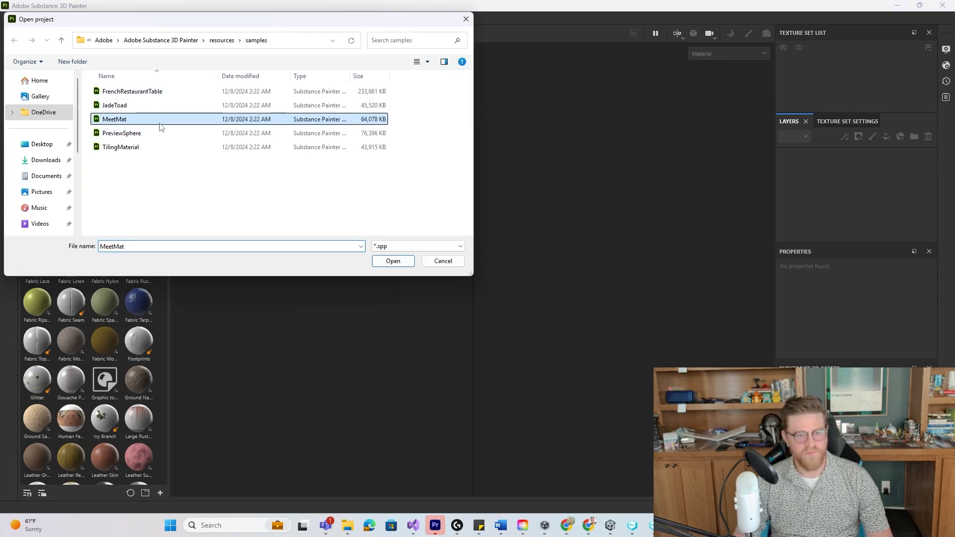
left_click(404, 263)
left_click_drag(380, 229, 397, 243, "alt")
mouse_move(406, 268)
right_mouse_down("alt")
mouse_move(337, 235)
mouse_move(393, 277)
right_mouse_up("alt")
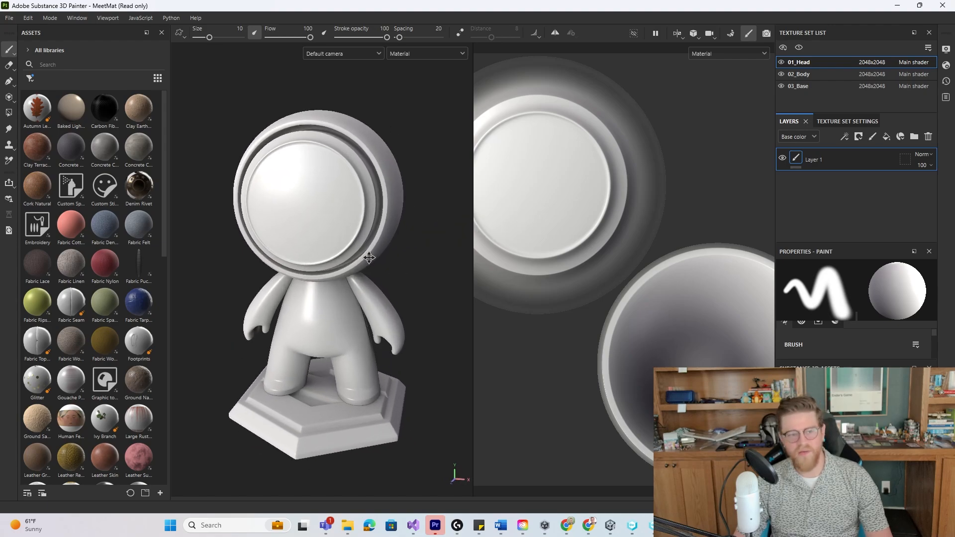
middle_click_drag(366, 258, 361, 236, "alt")
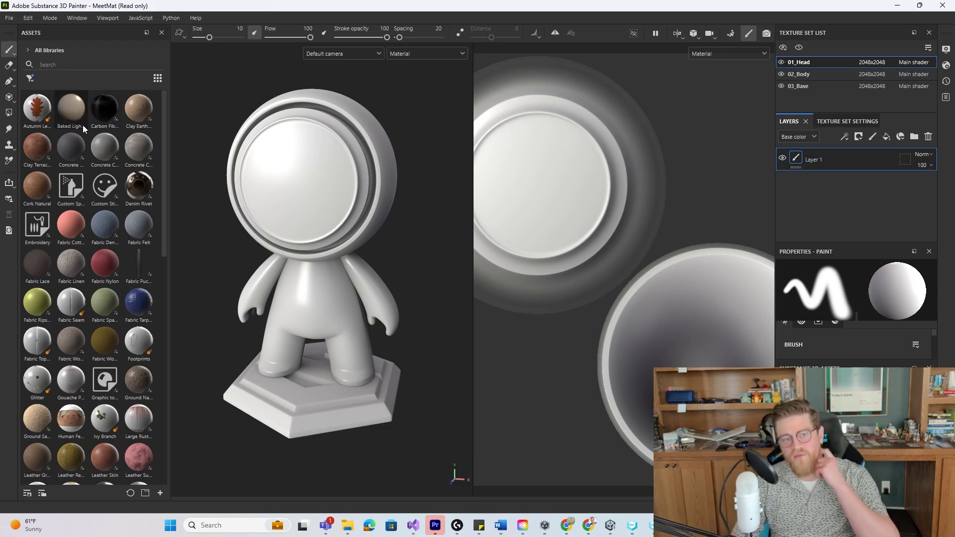
Inspect the character's polygon wireframe with the Polygon Fill tool and return to the Paint tool
left_click(14, 54)
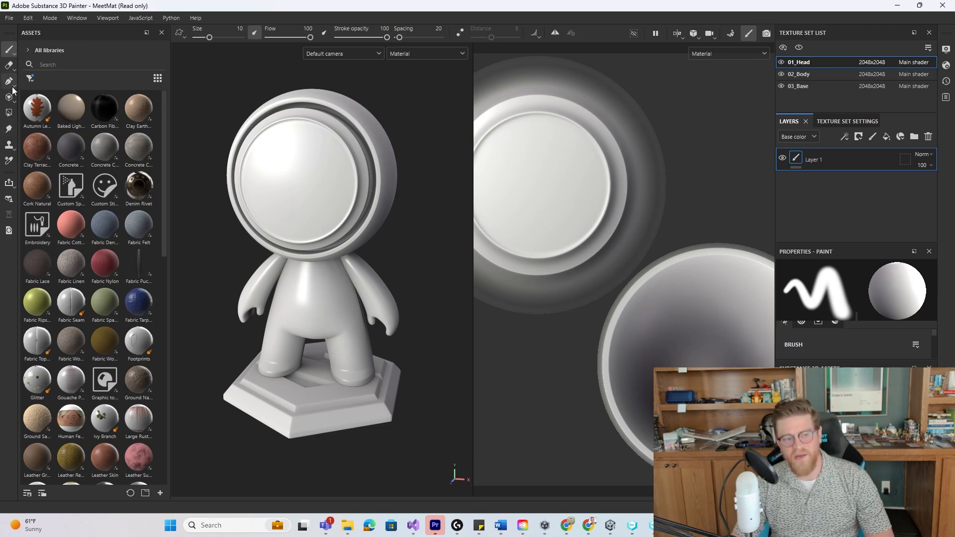
left_click(10, 113)
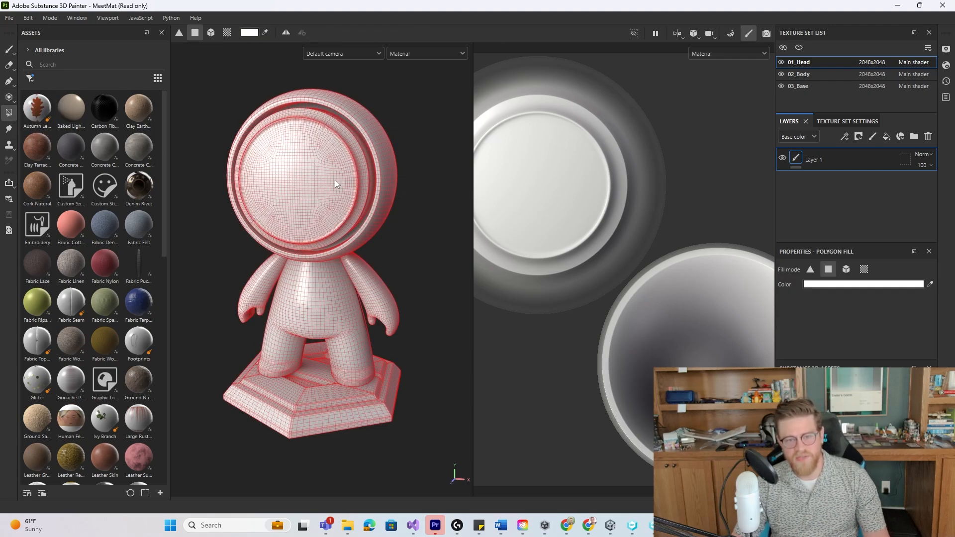
left_click_drag(331, 182, 383, 174, "alt")
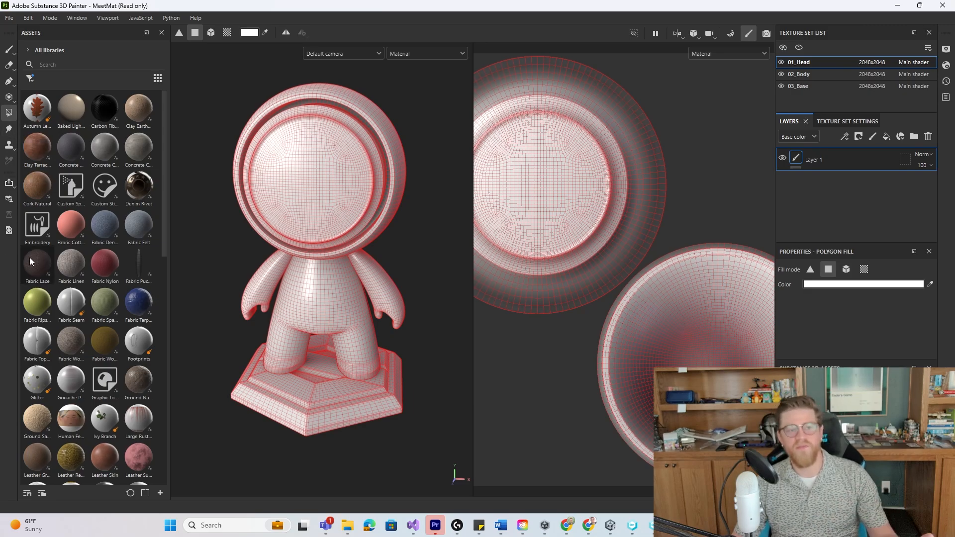
left_click(9, 50)
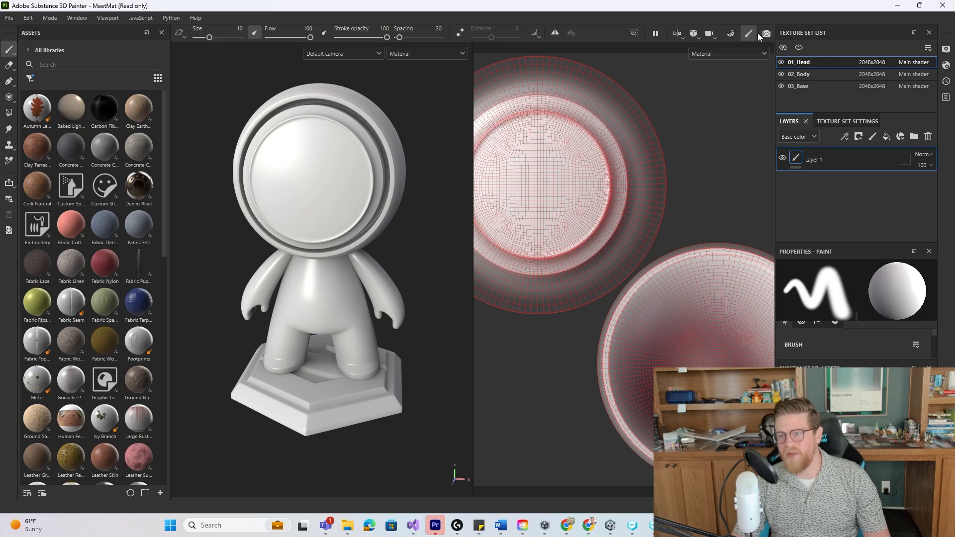
Try the 3D-only viewport layout and return to the split 3D/2D layout
left_click(685, 39)
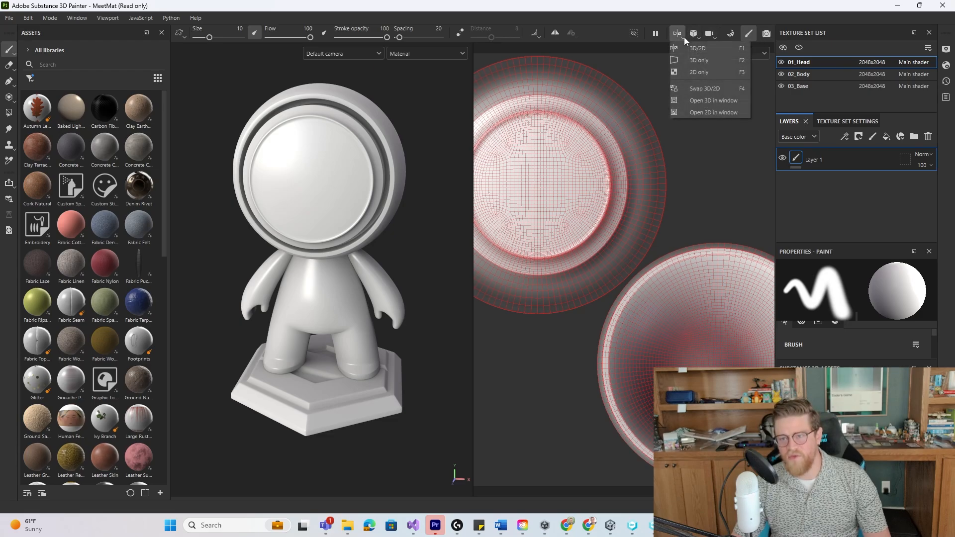
left_click(692, 60)
left_click(678, 34)
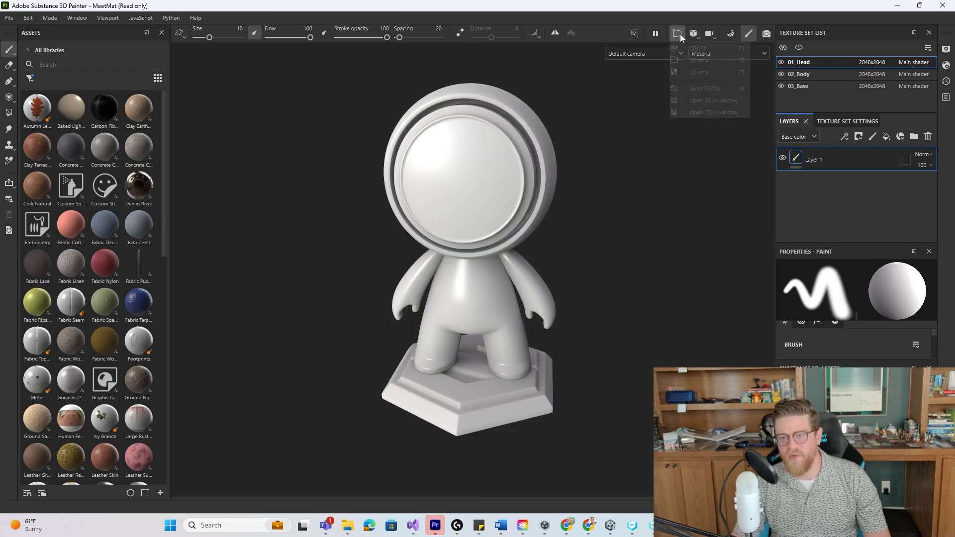
left_click(702, 55)
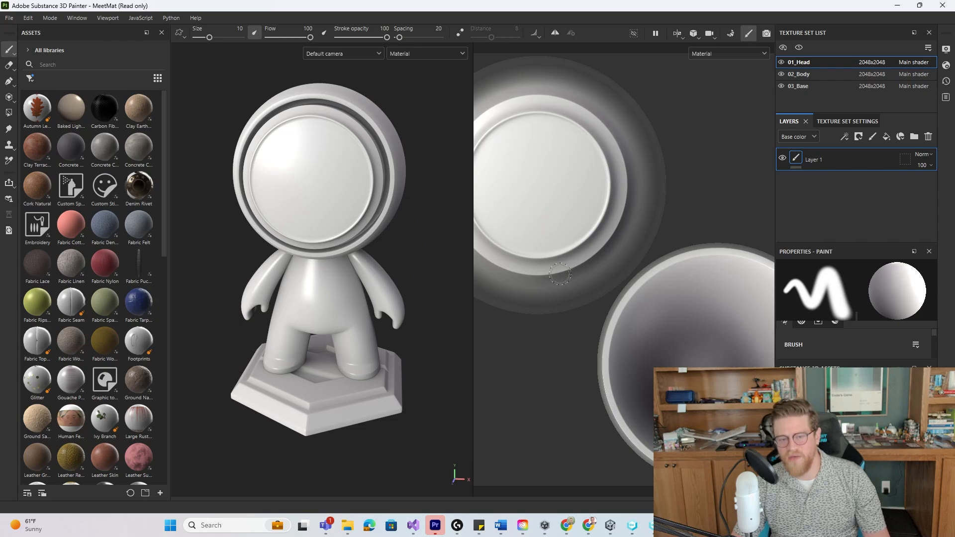
Paint a vertical stroke on the head's face in the 2D view and a horizontal one in the 3D view, and undo both
middle_click_drag(633, 241, 646, 237)
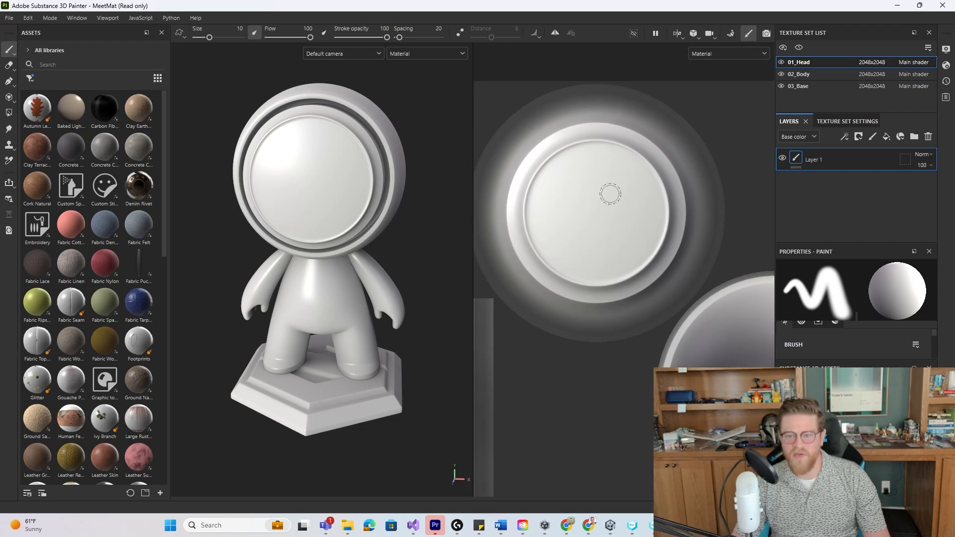
left_click_drag(606, 185, 605, 243)
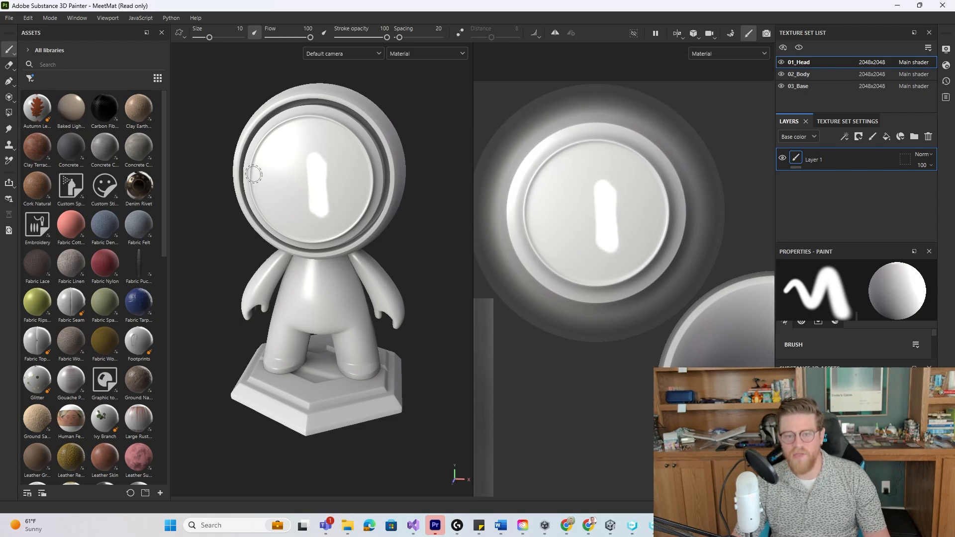
left_click_drag(265, 180, 351, 183)
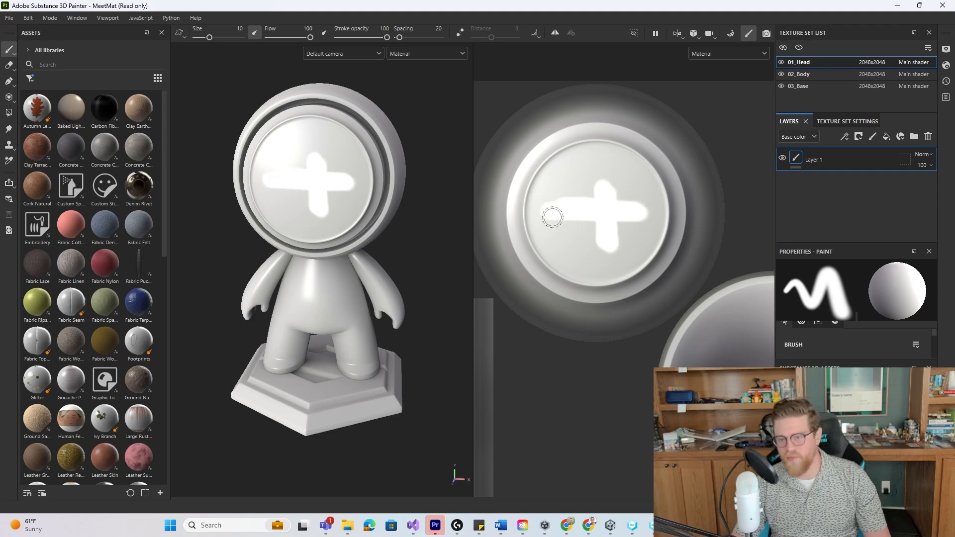
key("ctrl+z")
key("ctrl+z")
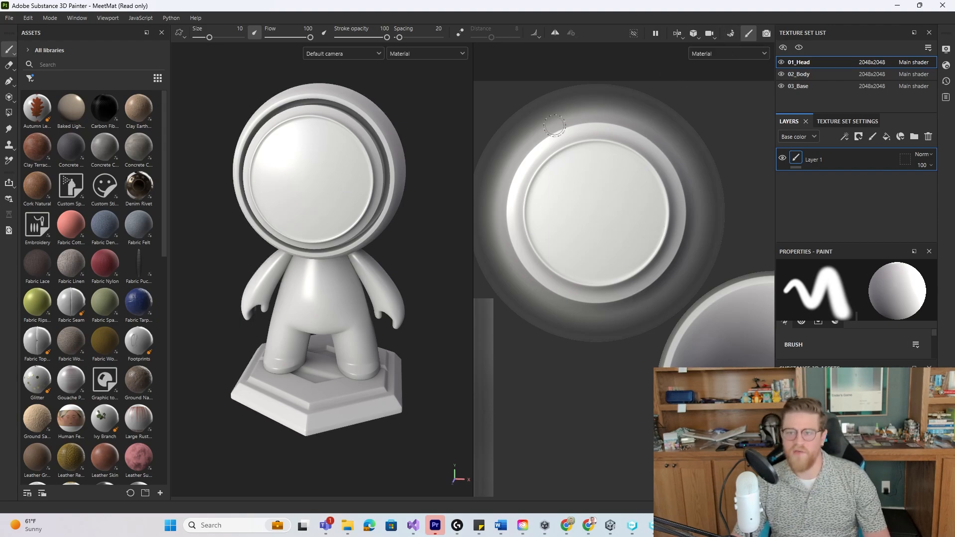
Enter baking mode and review the mesh map bakers and common settings, selecting the 02_Body texture set
left_click(731, 34)
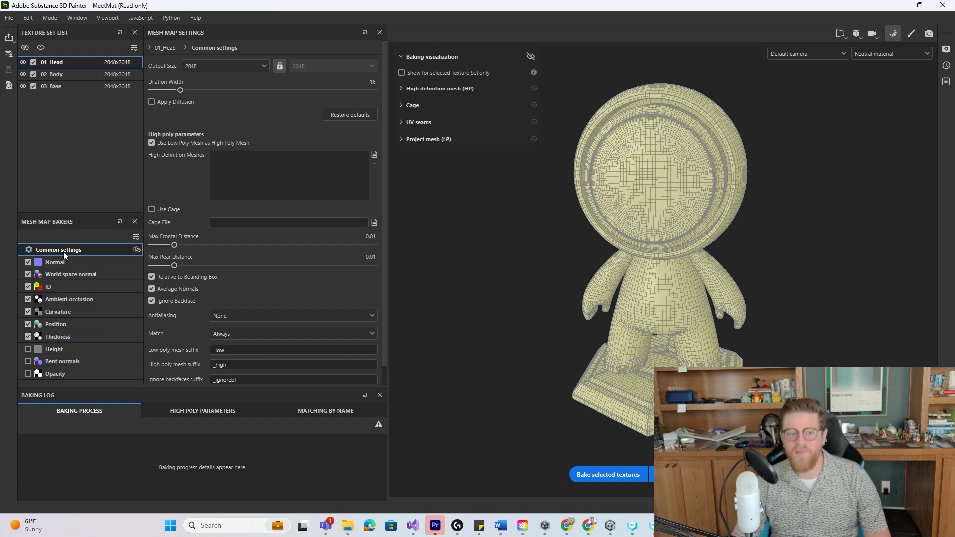
mouse_move(69, 261)
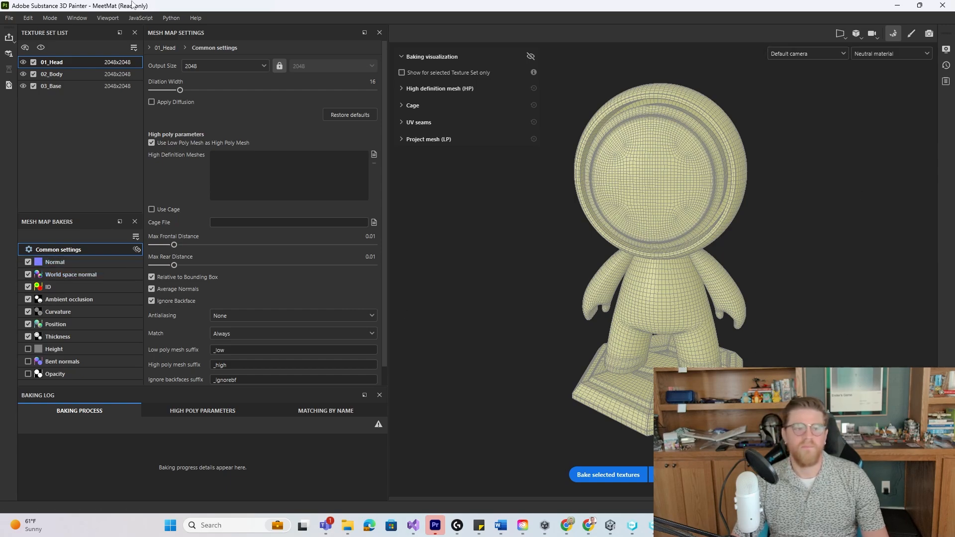
left_click(70, 73)
left_click(74, 85)
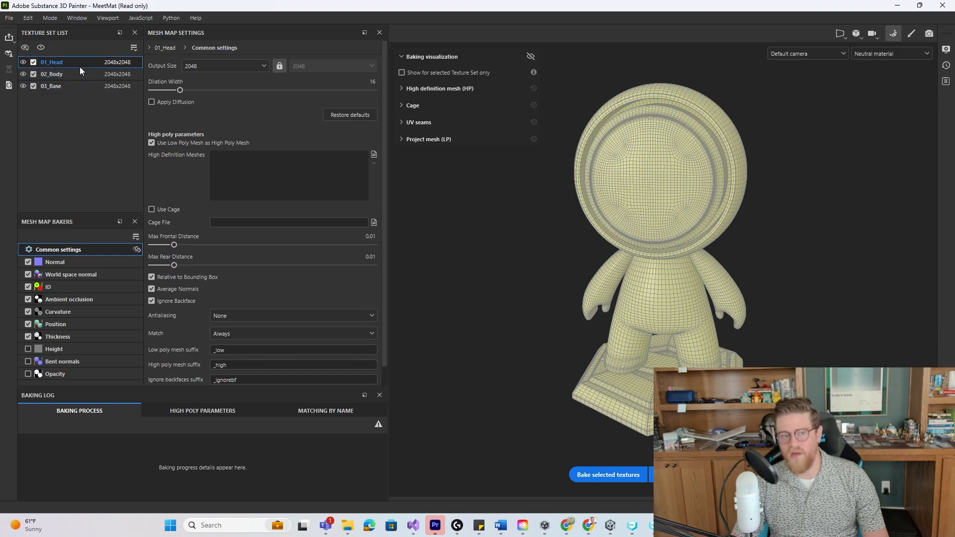
left_click(77, 73)
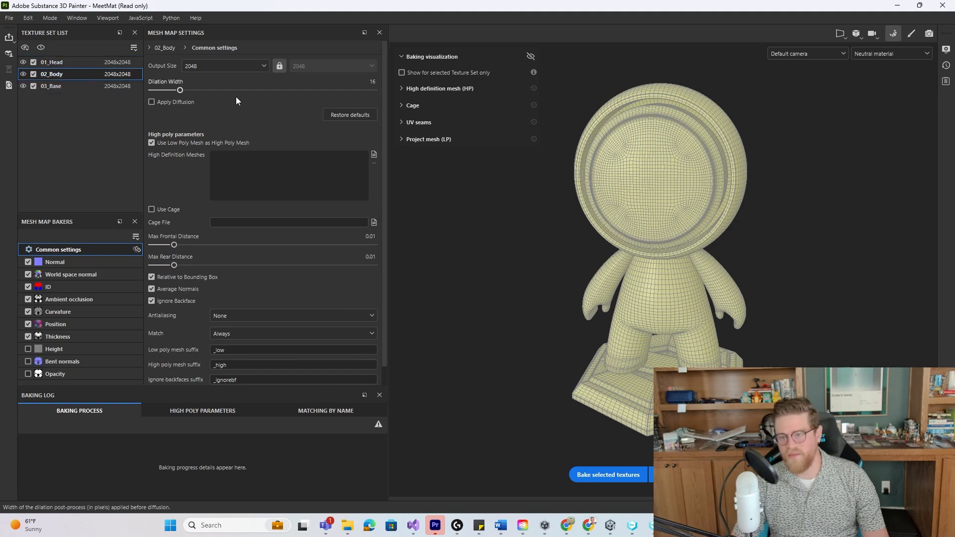
Render the character with Iray and examine it from several angles and under rotated camera views
left_click(929, 34)
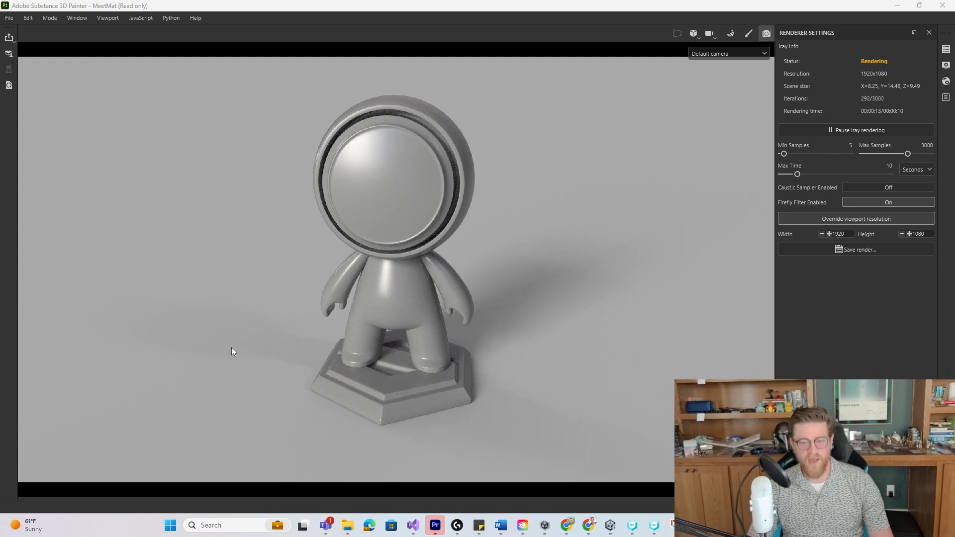
left_click_drag(357, 298, 476, 298, "alt")
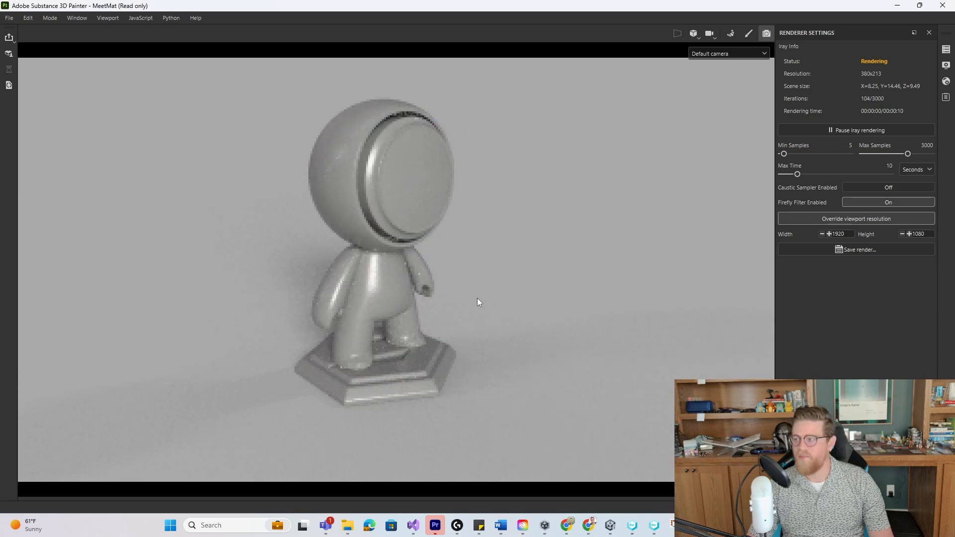
right_click_drag(387, 256, 505, 367, "alt")
middle_click_drag(503, 291, 530, 324, "alt")
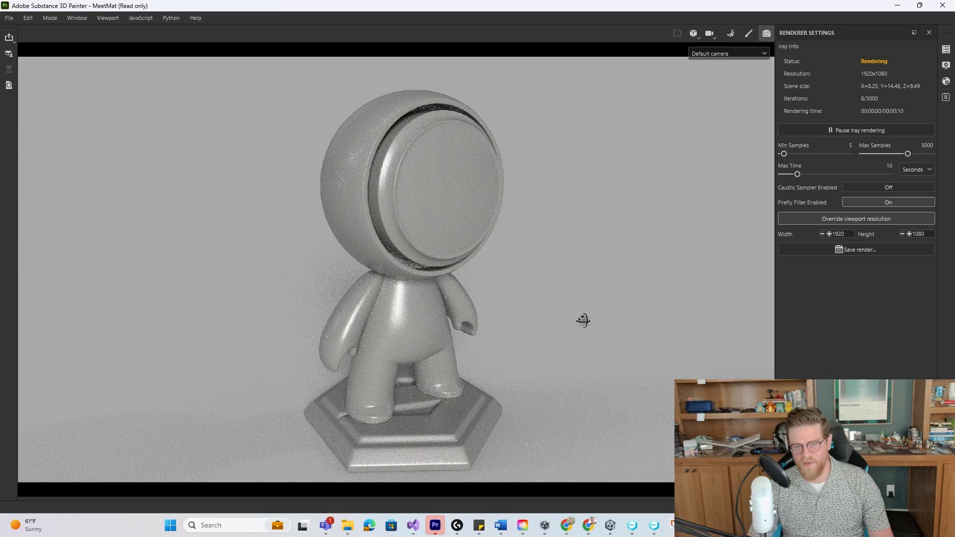
left_click_drag(583, 321, 386, 327, "alt")
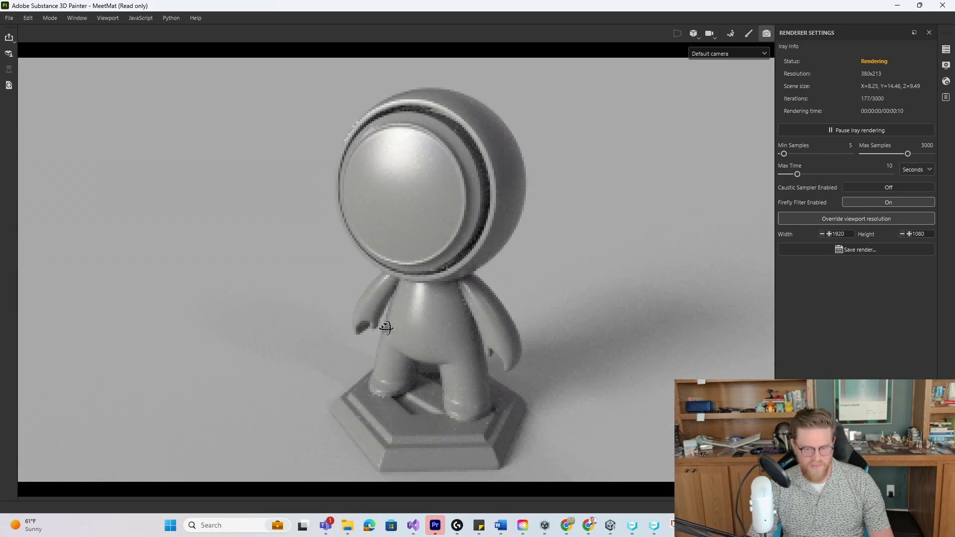
middle_click_drag(386, 328, 374, 321, "alt")
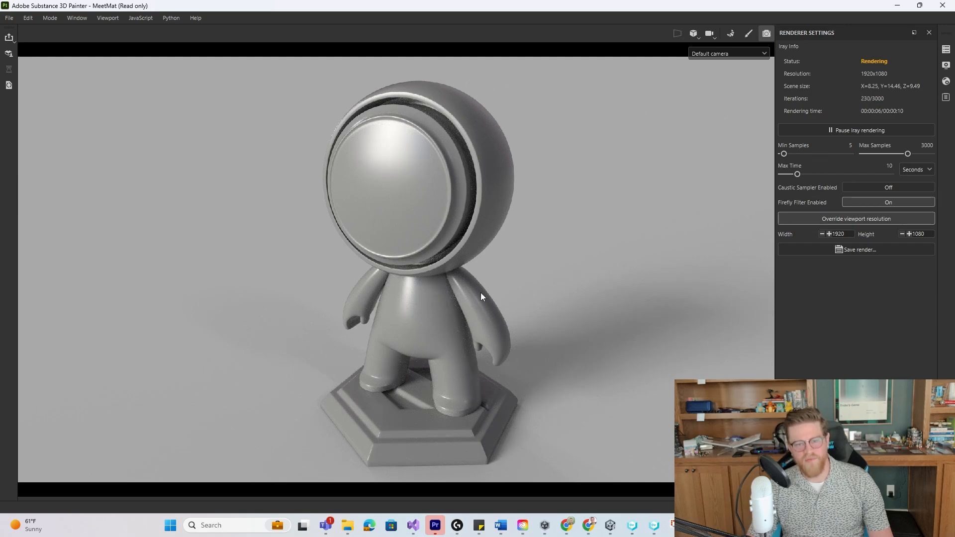
left_click_drag(530, 198, 532, 175, "alt")
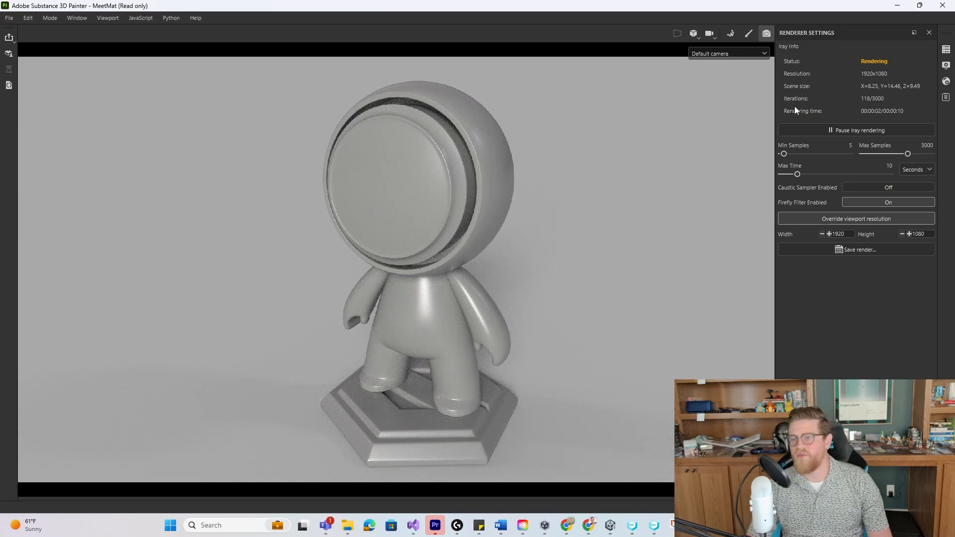
Return to painting mode and look through the 02_Body and 03_Base texture sets, ending with 01_Head selected
left_click(747, 34)
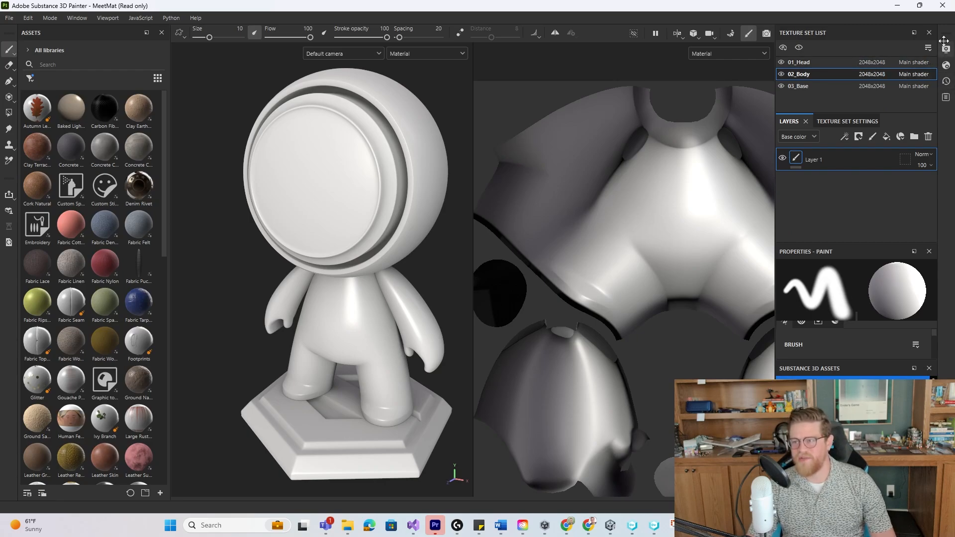
left_click(816, 62)
left_click(822, 72)
left_click(823, 85)
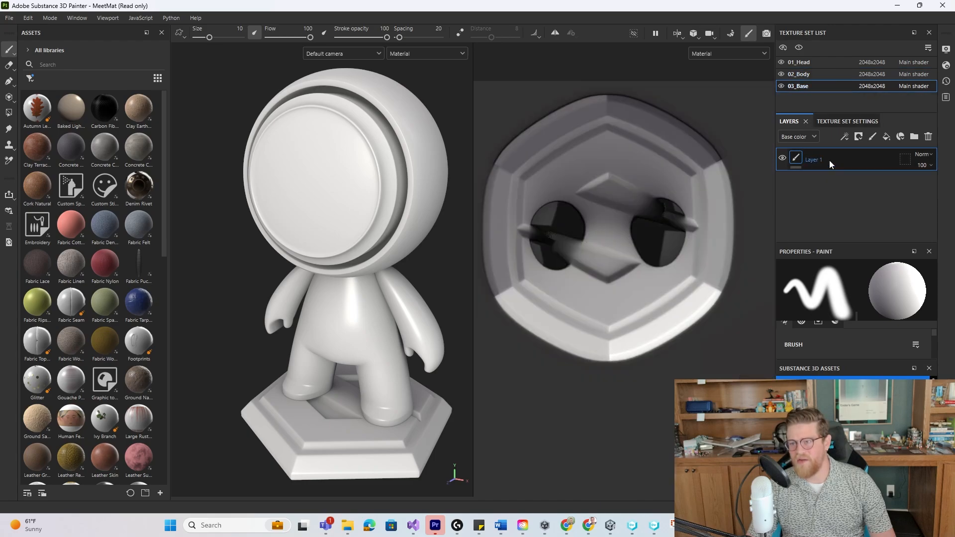
left_click(801, 63)
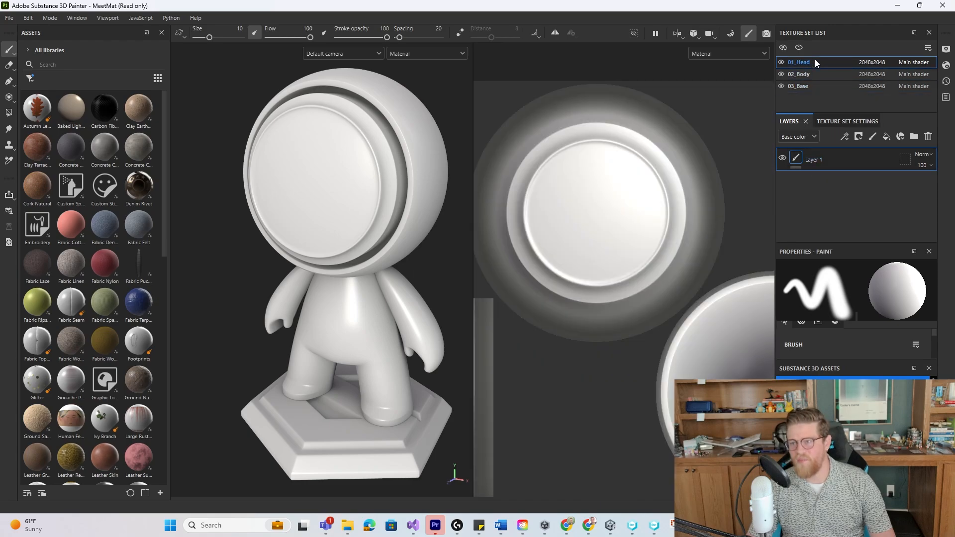
In the display settings, raise the environment opacity to nearly full and reduce the environment blur to its minimum
left_click(946, 50)
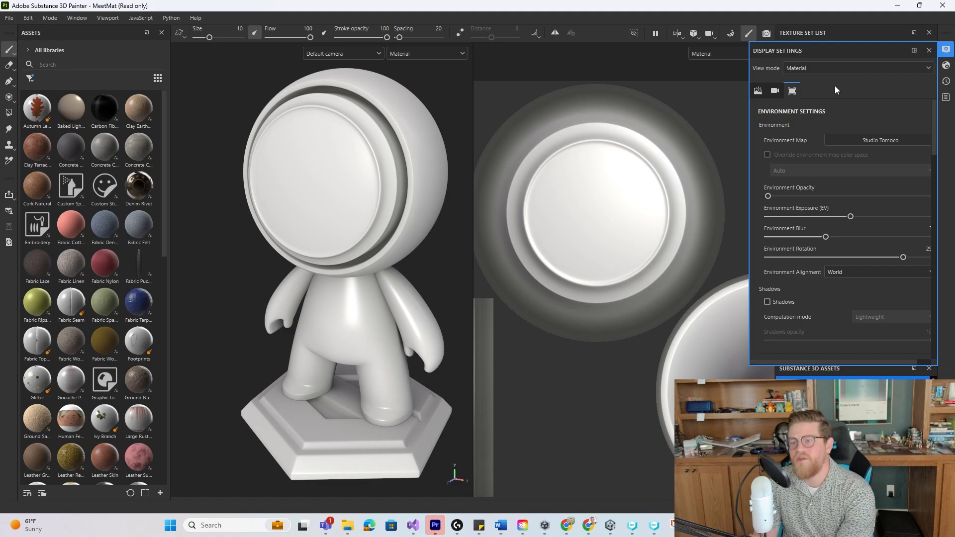
left_click_drag(768, 197, 906, 199)
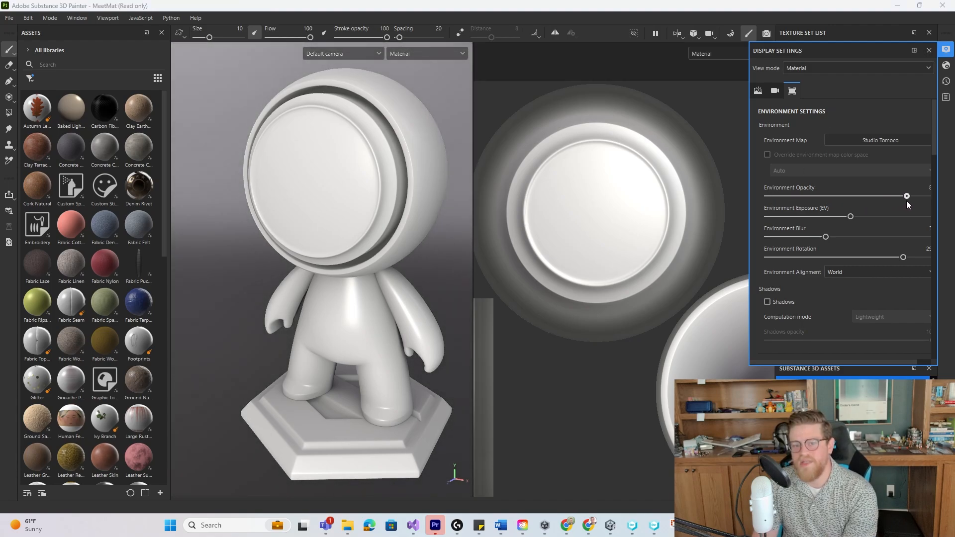
left_click_drag(826, 237, 718, 234)
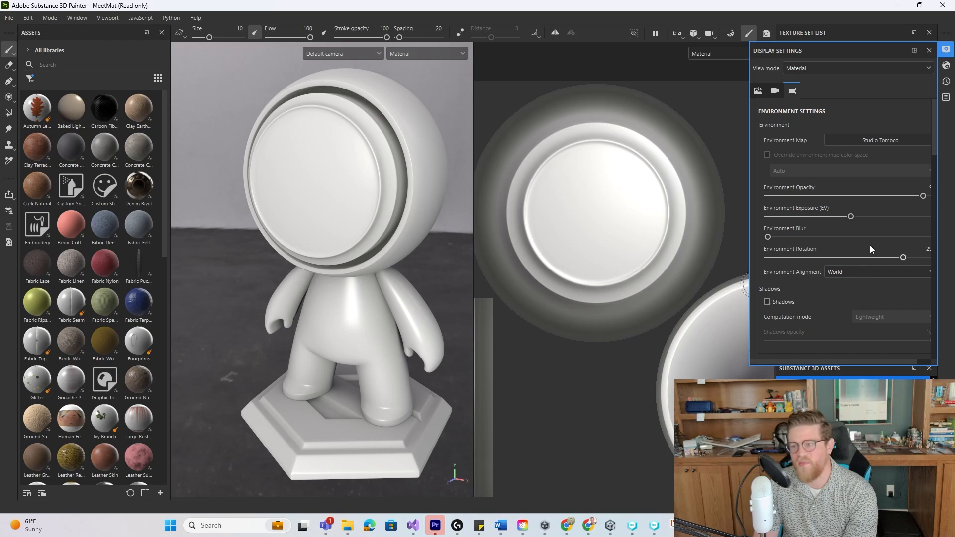
scroll(825, 229, "down", 2)
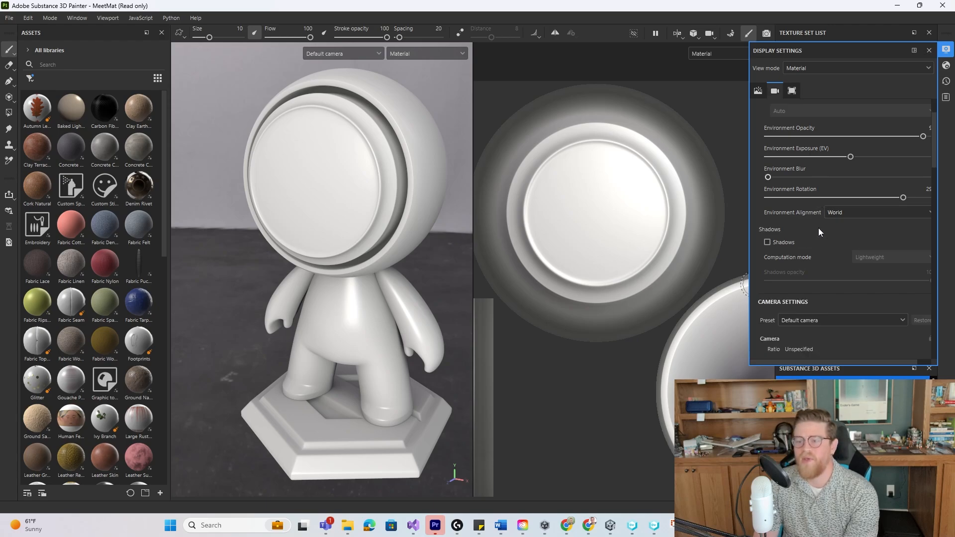
scroll(769, 186, "up", 2)
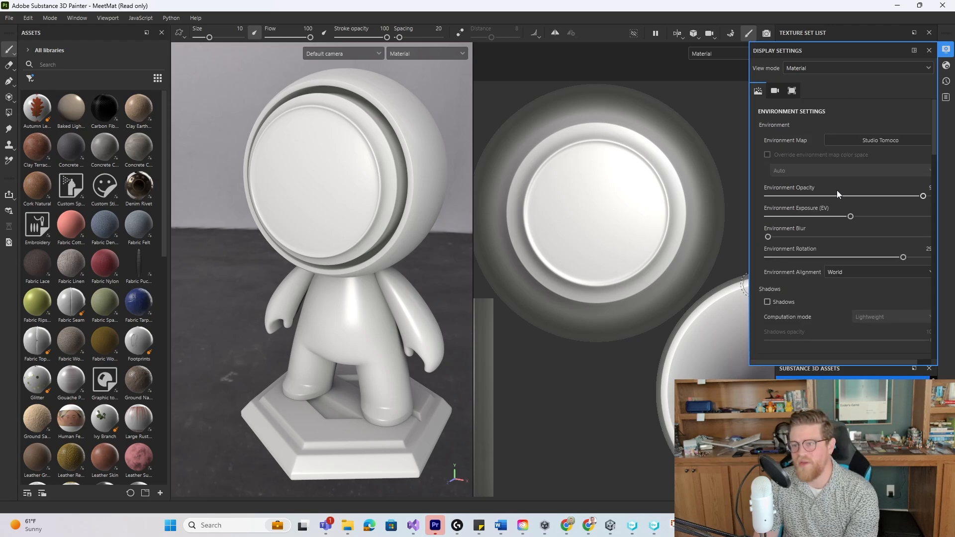
left_click(929, 50)
Look through the available shaders for the Main shader instance in the shader settings, keeping the current one
left_click(946, 65)
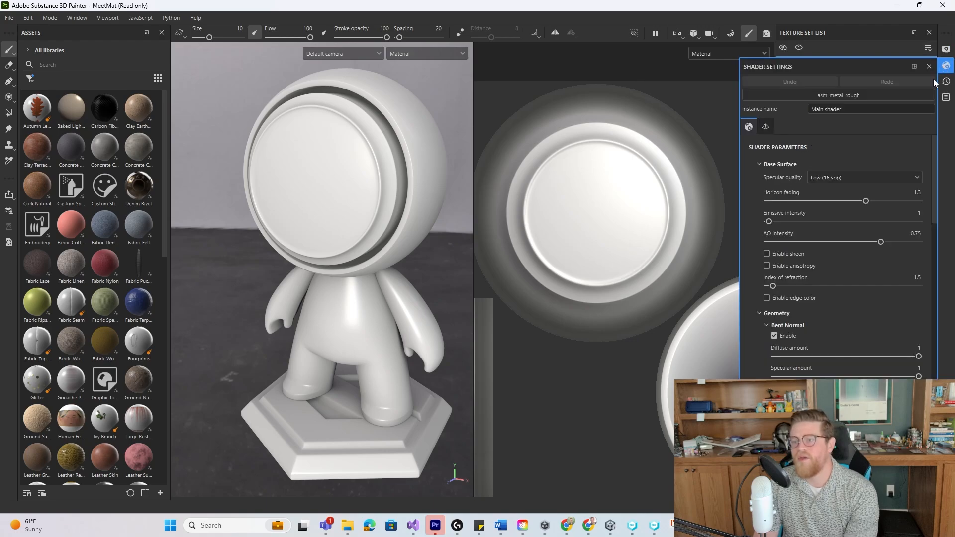
left_click(858, 97)
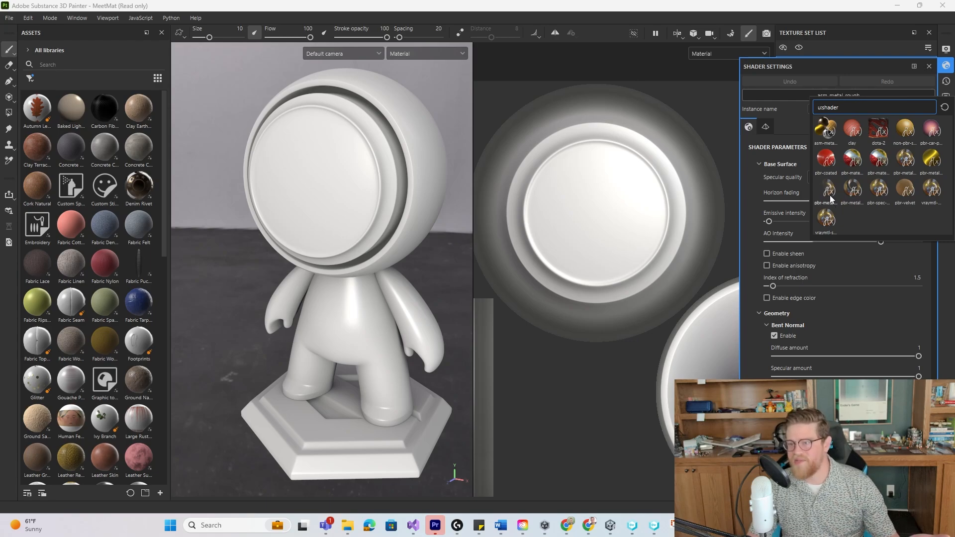
mouse_move(825, 195)
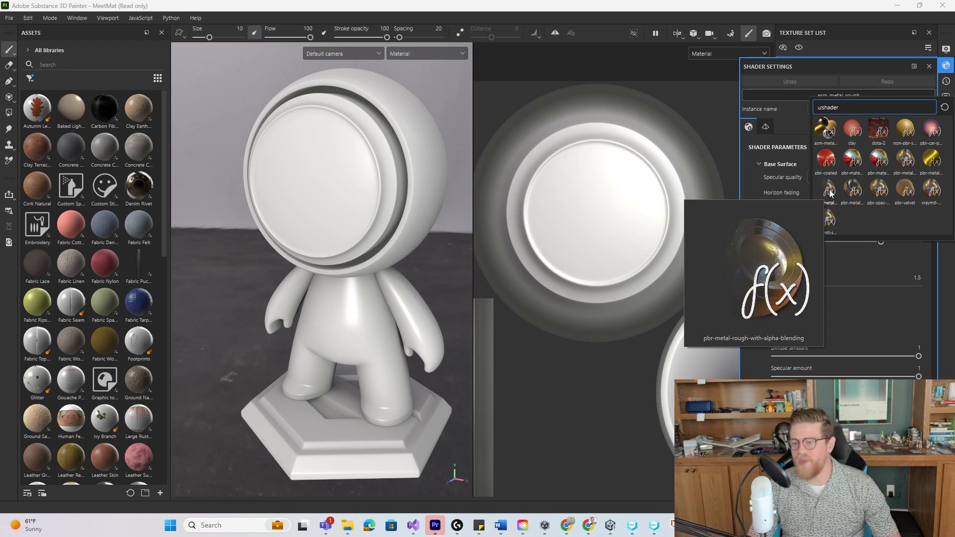
left_click(883, 70)
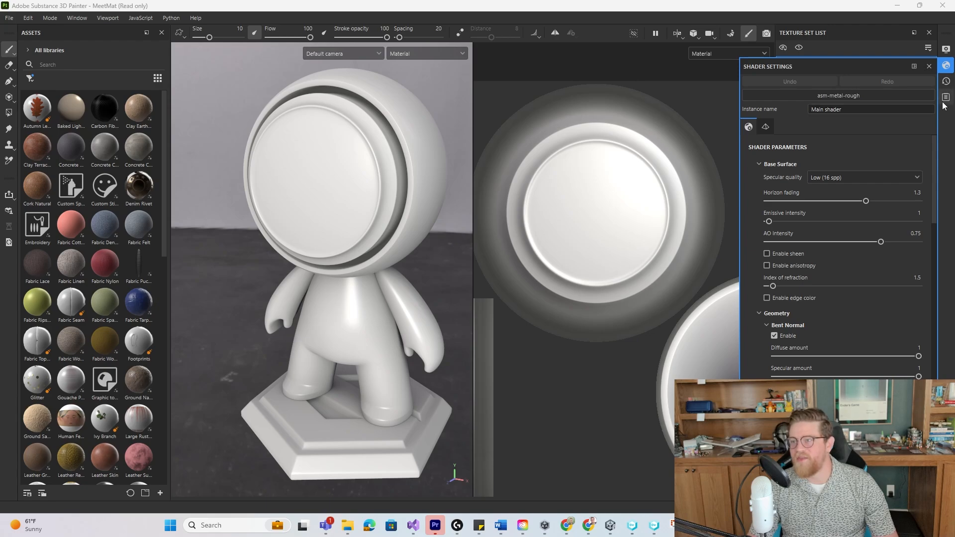
View the painting history and the log, then close the log
left_click(946, 82)
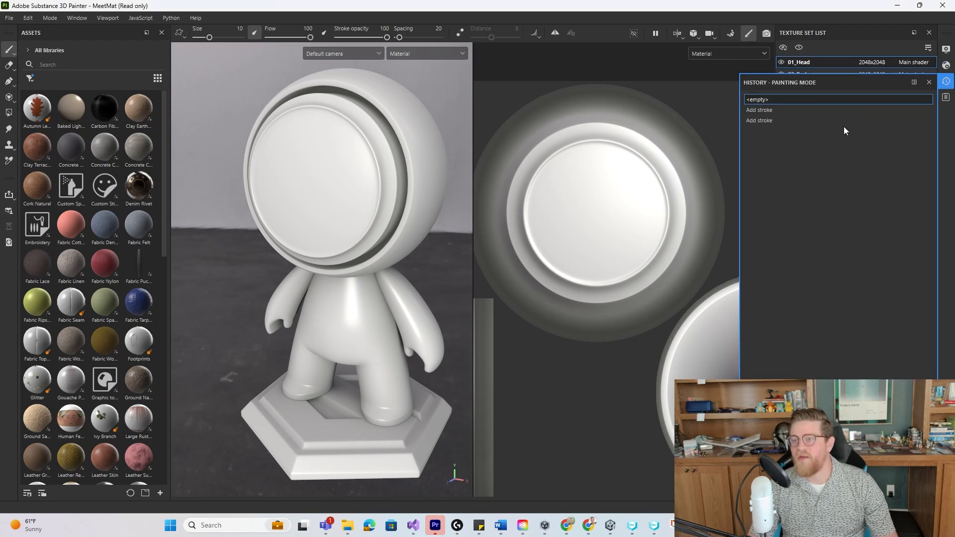
left_click(947, 98)
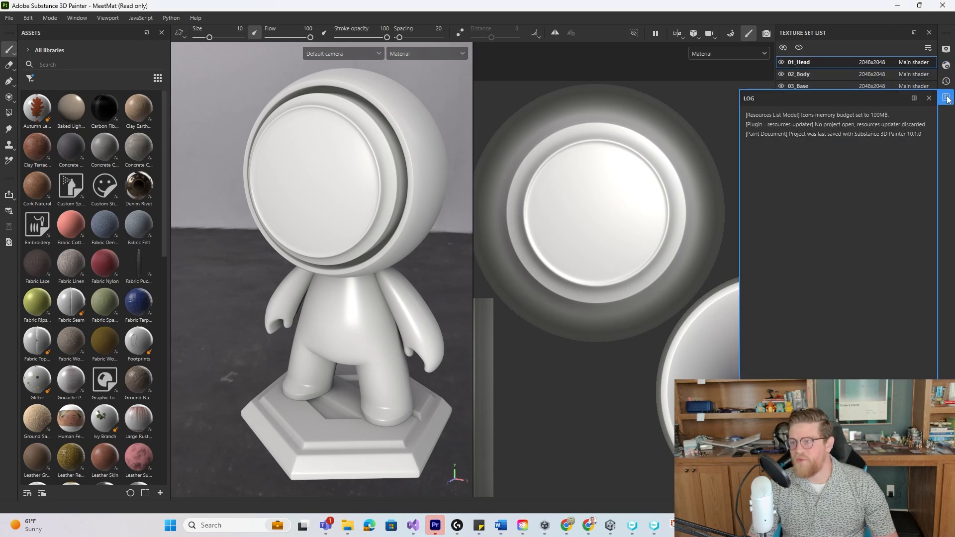
left_click(929, 98)
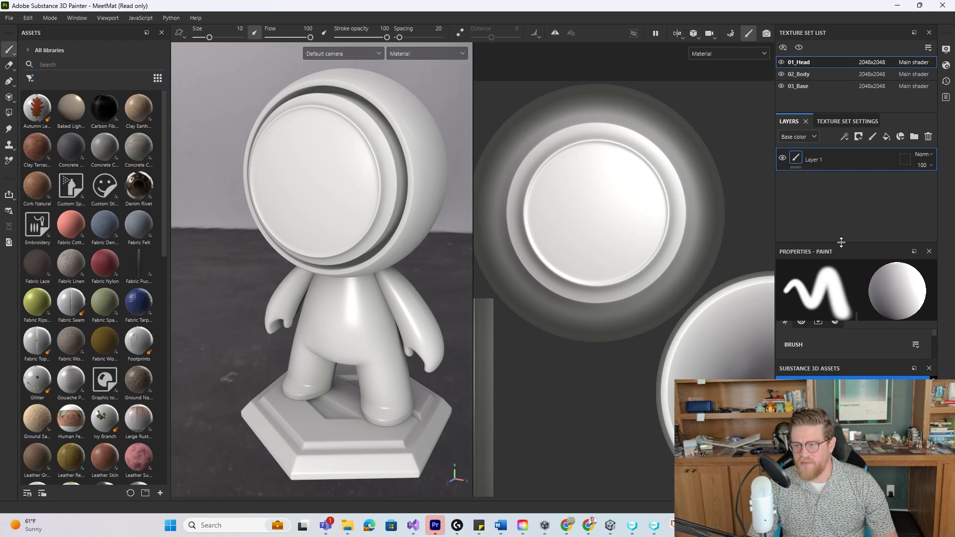
Collapse the Substance 3D Assets panel and enlarge the paint properties panel to expose more of the brush settings
left_click_drag(842, 245, 842, 202)
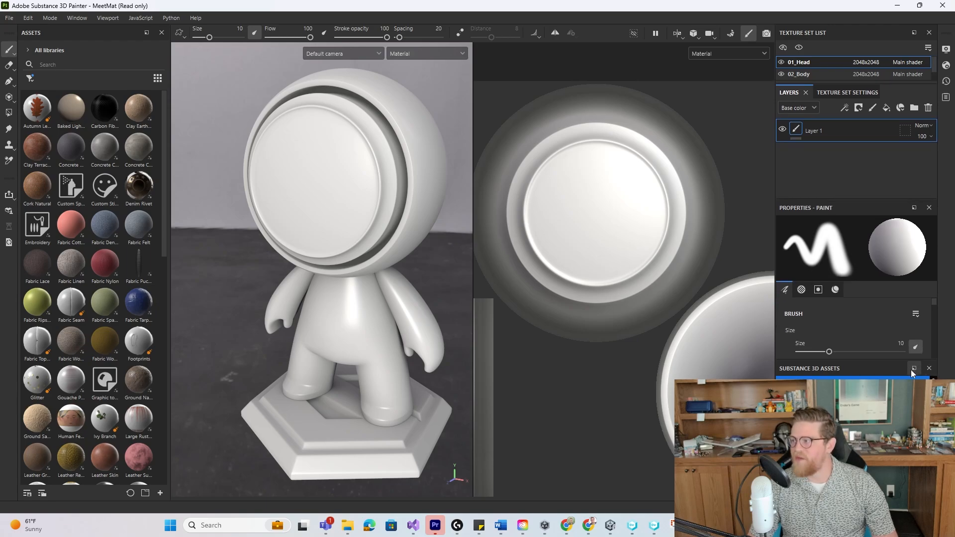
left_click(926, 369)
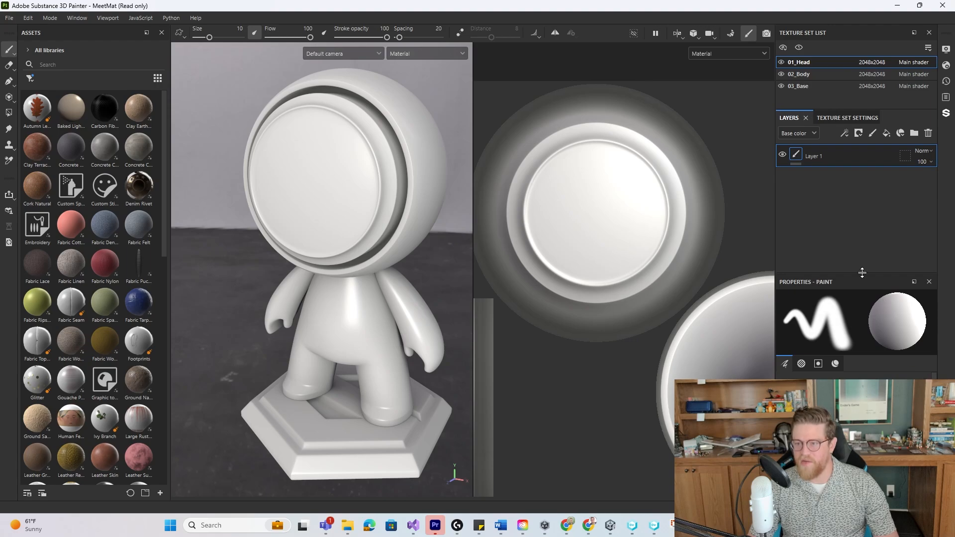
left_click_drag(846, 275, 846, 198)
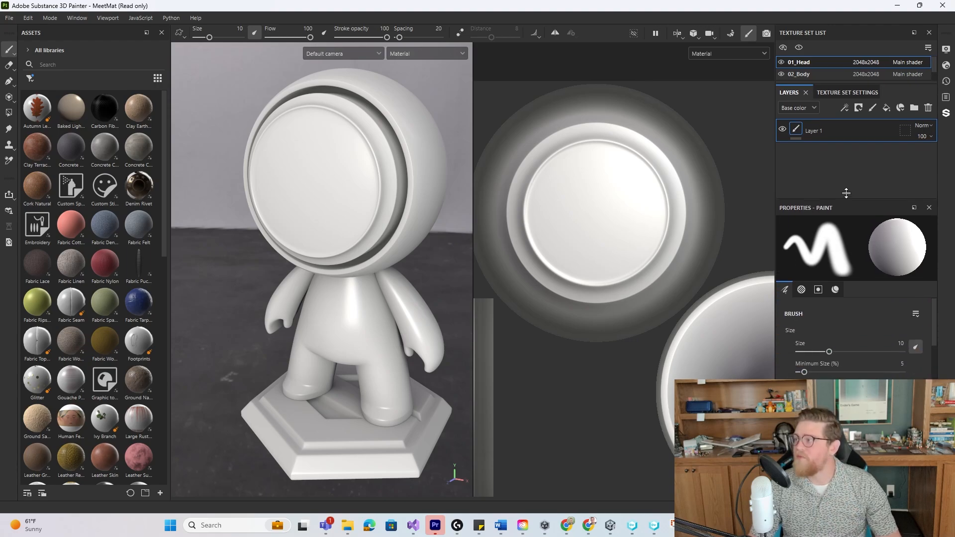
left_click_drag(891, 83, 913, 84)
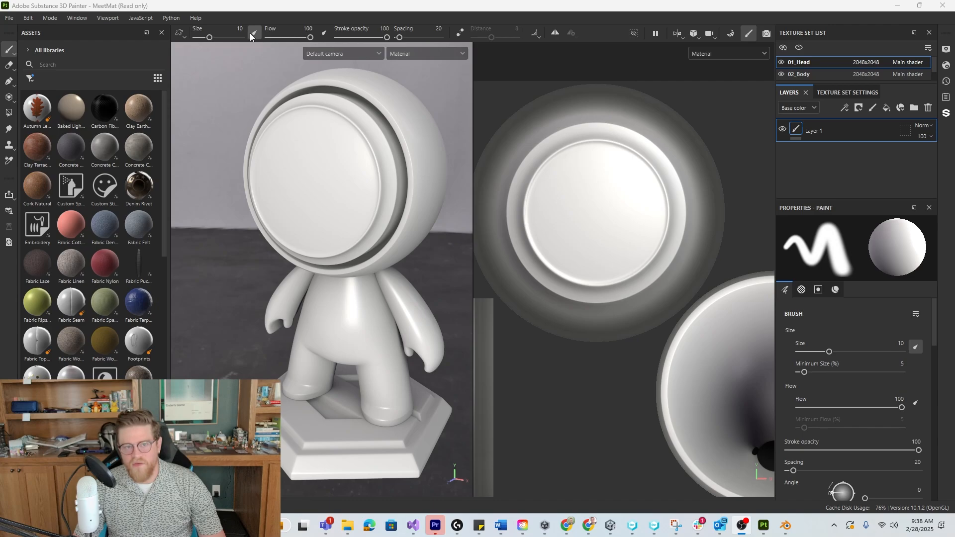
scroll(868, 387, "down", 5)
scroll(867, 386, "up", 5)
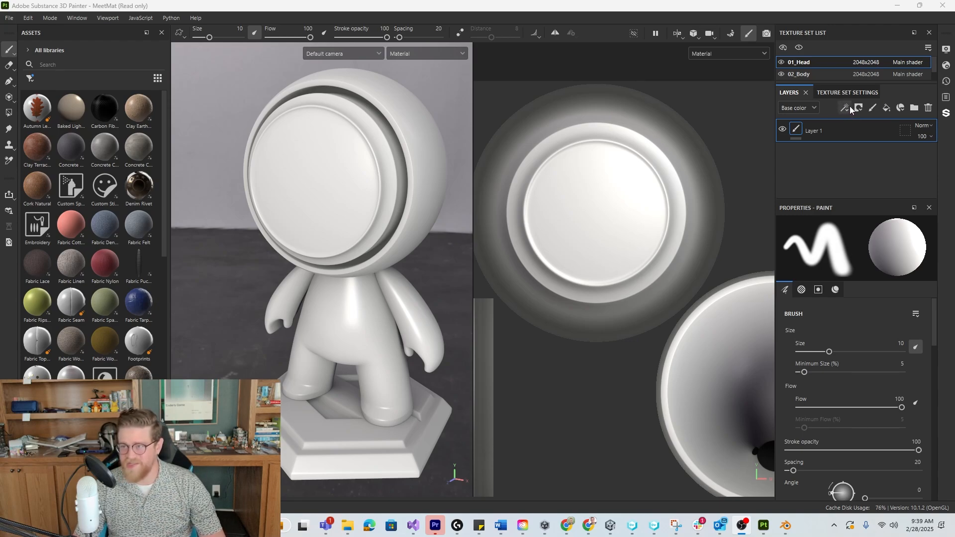
Add a fill layer above Layer 1 in the 01_Head texture set and make its base color bright red
left_click(885, 109)
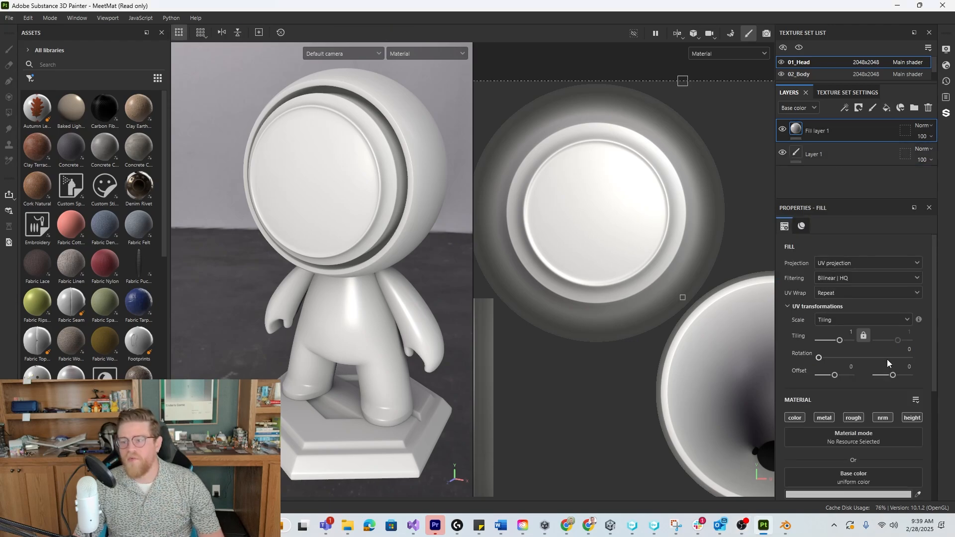
scroll(834, 398, "down", 1)
left_click(864, 435)
left_click_drag(820, 388, 855, 333)
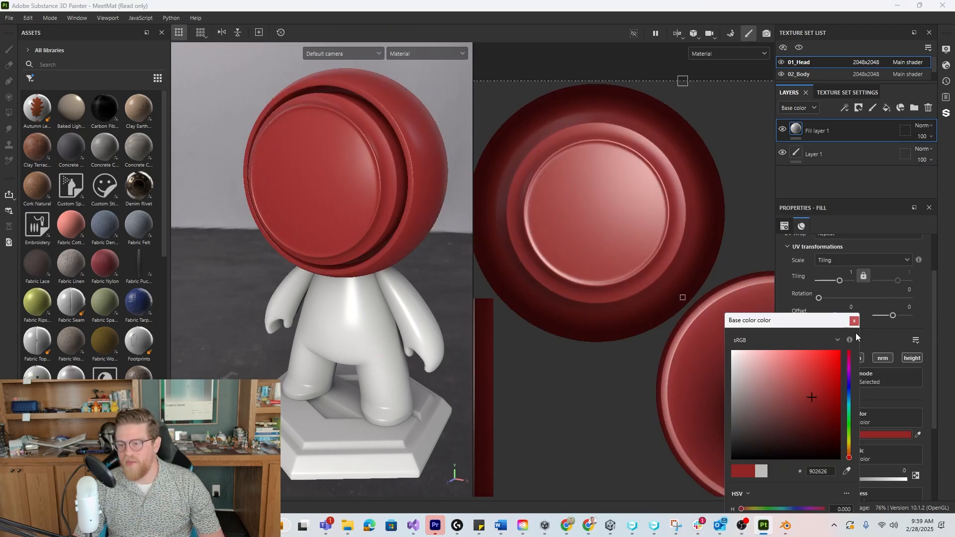
left_click(854, 321)
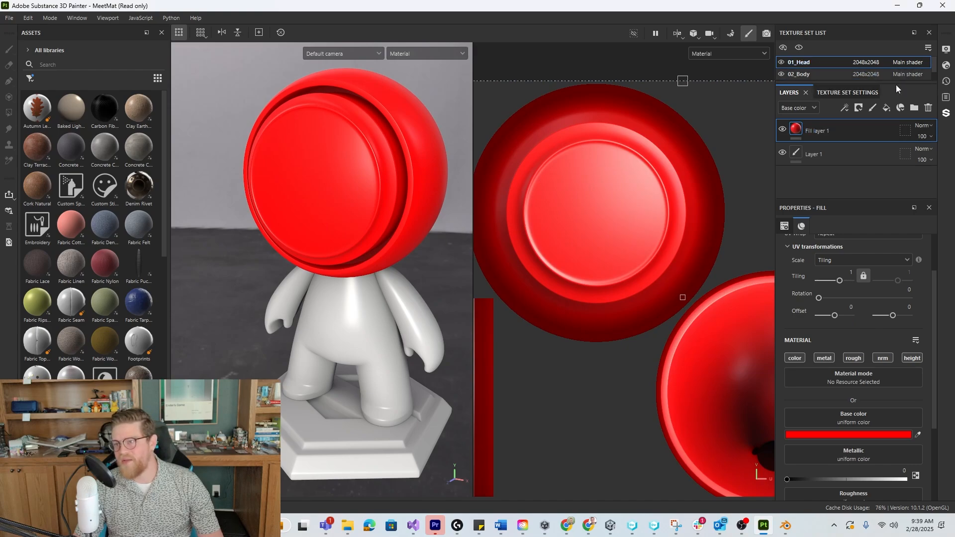
Add a white mask to the red fill layer and paint black strokes on it across the front of the head
left_click_drag(899, 83, 896, 106)
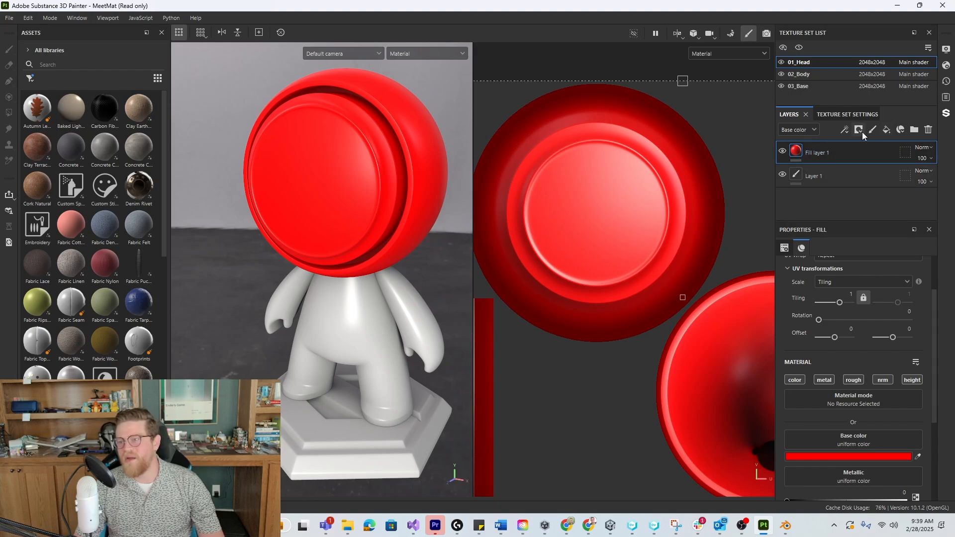
right_click(855, 154)
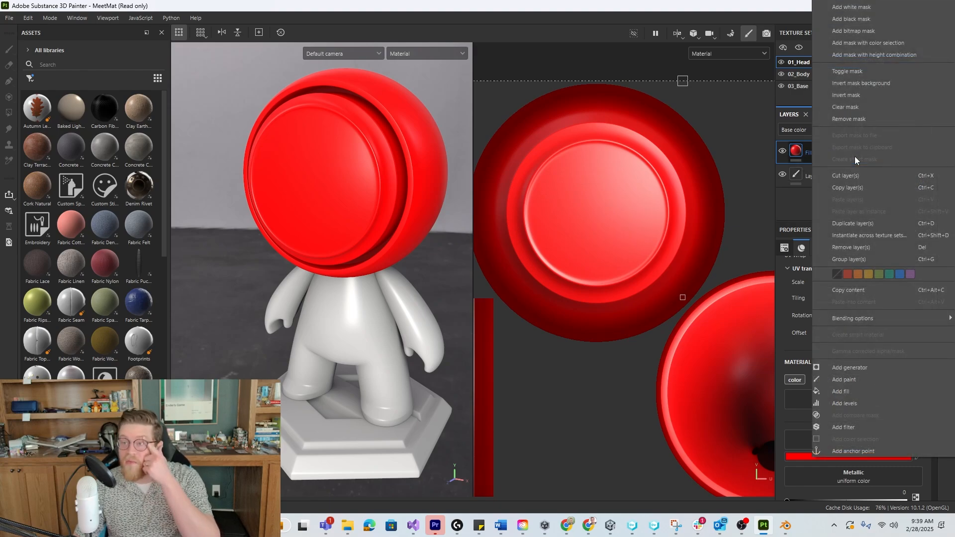
left_click(845, 19)
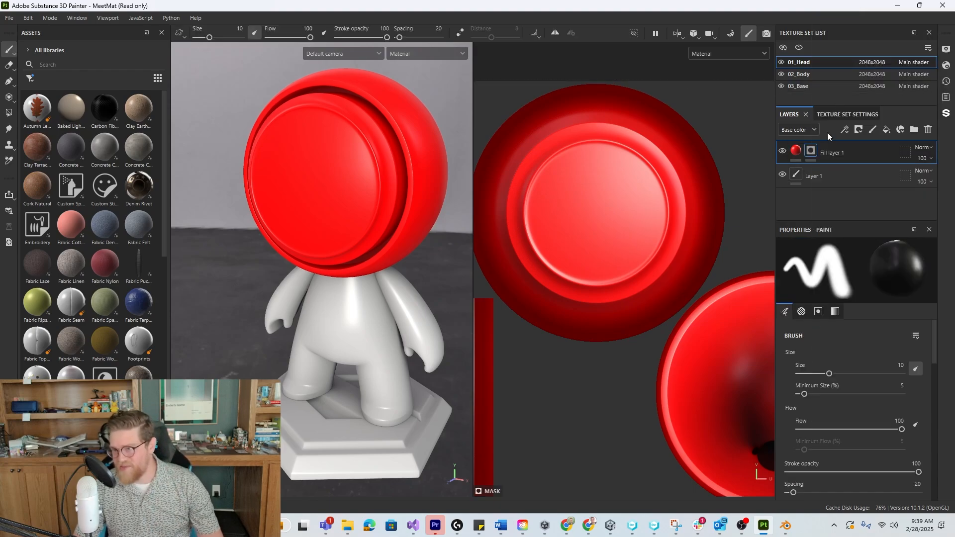
left_click(836, 311)
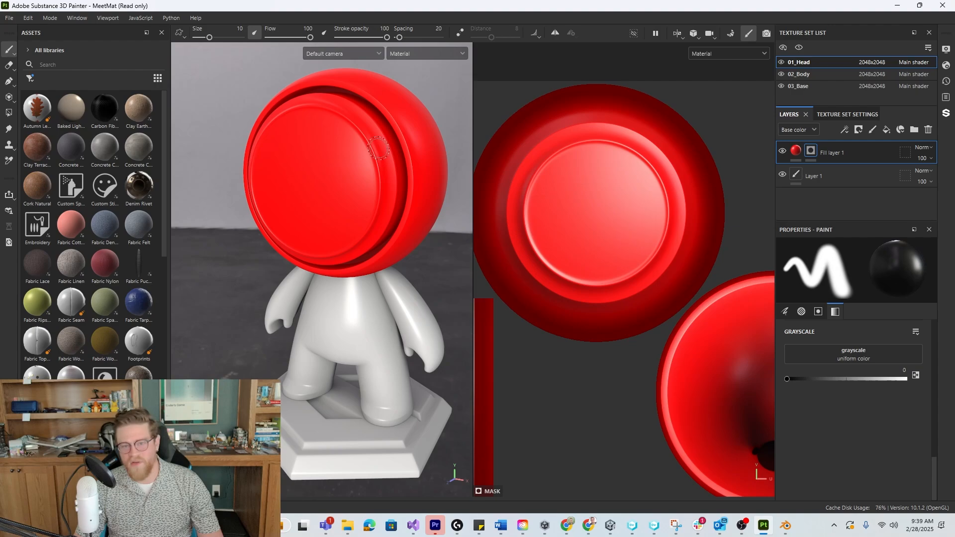
mouse_move(378, 148)
left_mouse_down()
mouse_move(304, 169)
mouse_move(275, 214)
mouse_move(321, 182)
mouse_move(312, 137)
mouse_move(301, 197)
mouse_move(279, 204)
mouse_move(308, 210)
mouse_move(304, 183)
mouse_move(298, 196)
mouse_move(306, 155)
left_mouse_up()
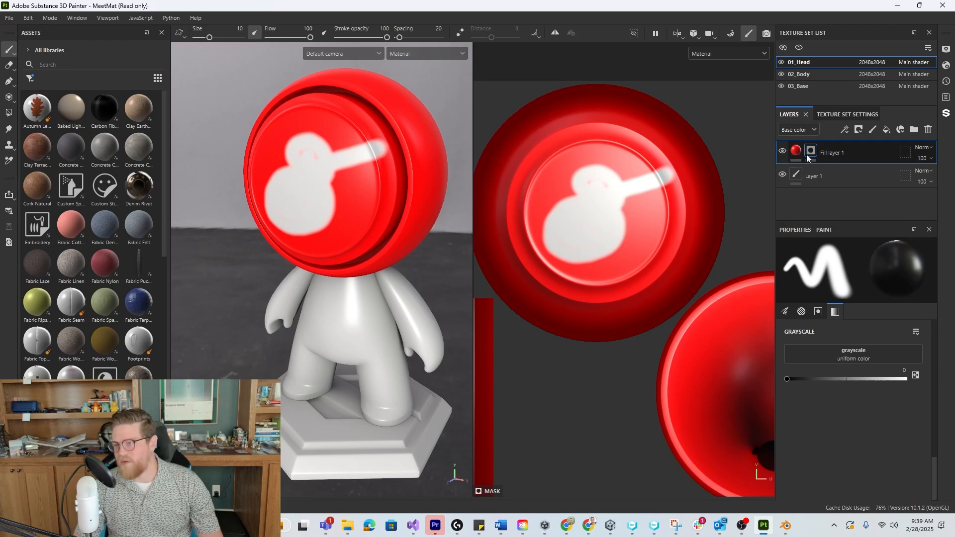
right_click(880, 155)
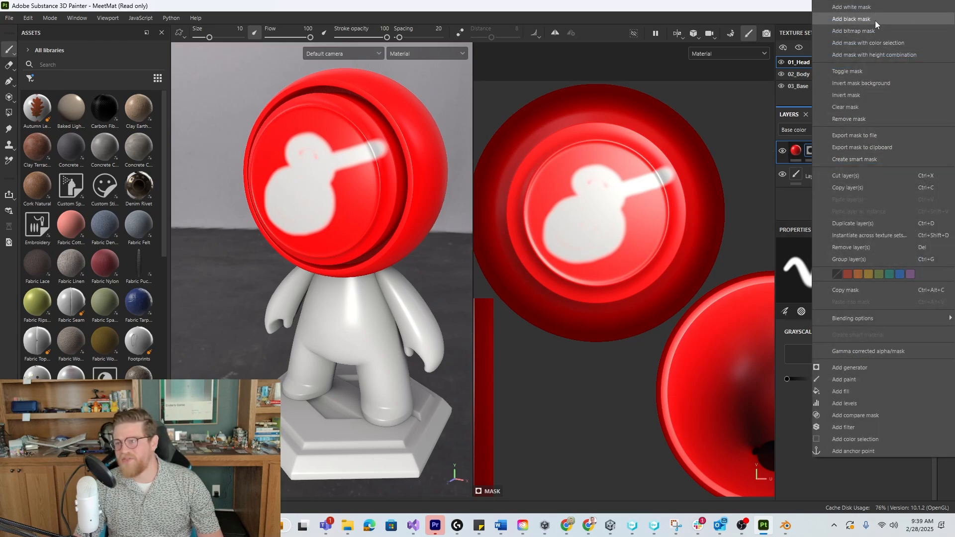
left_click(794, 210)
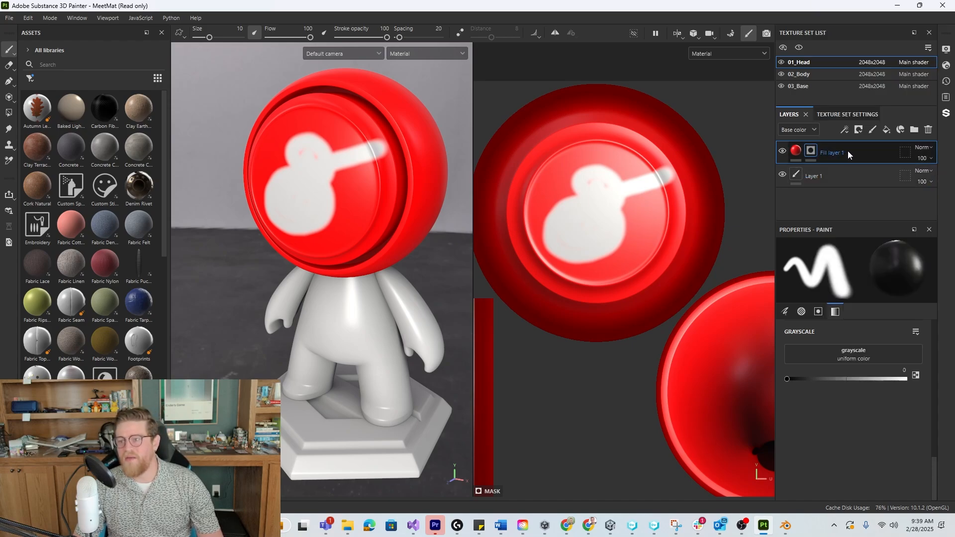
Add a second fill layer above the masked one and set its base color to FF0000
left_click(887, 131)
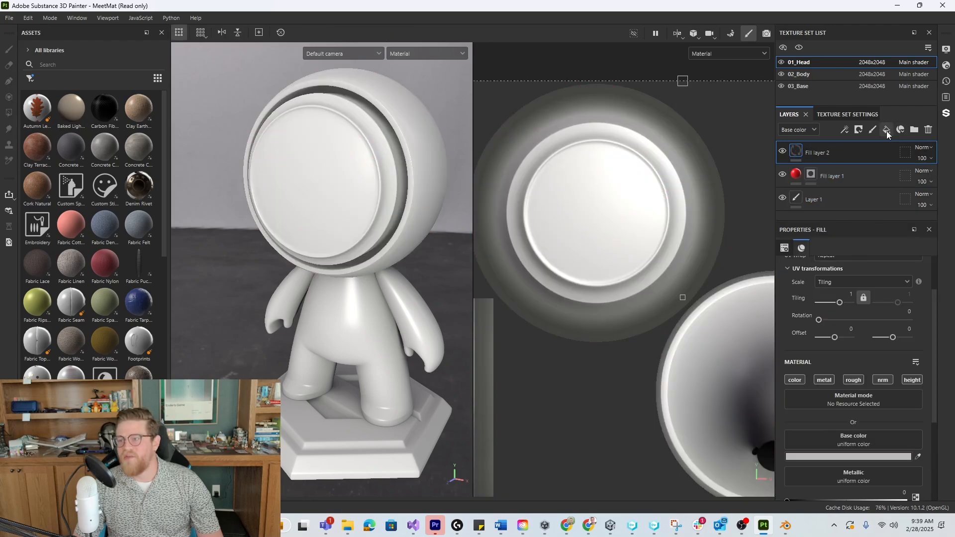
scroll(869, 448, "down", 3)
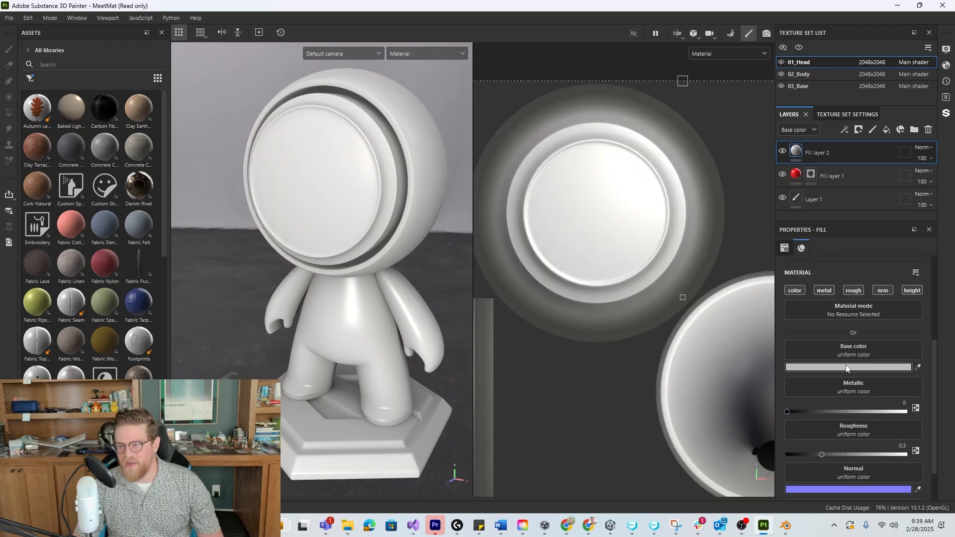
left_click(852, 368)
left_click_drag(788, 354, 842, 338)
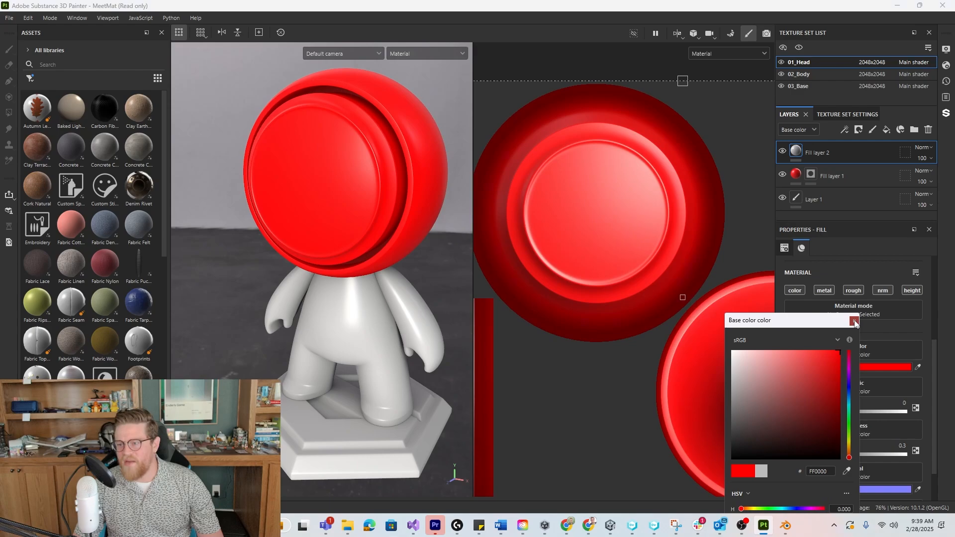
left_click(854, 321)
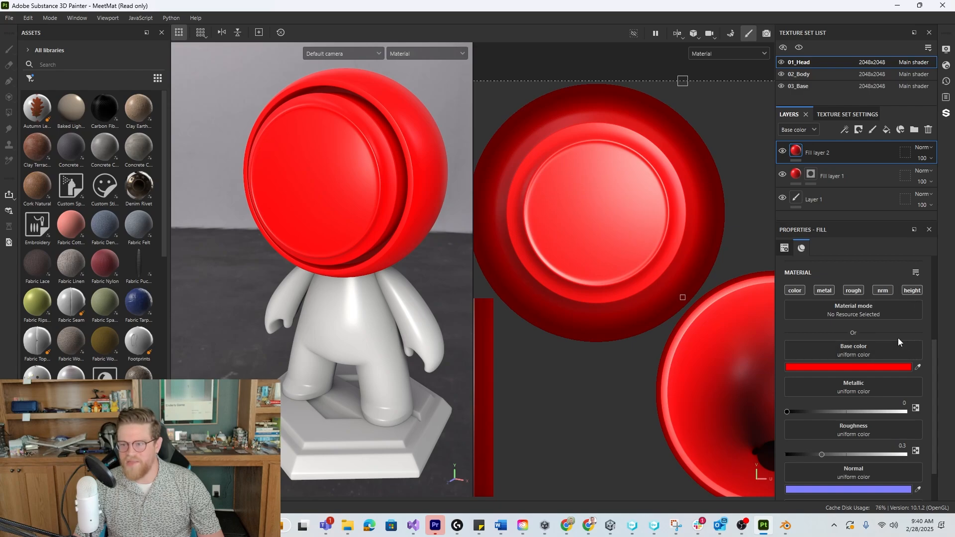
scroll(897, 338, "up", 5)
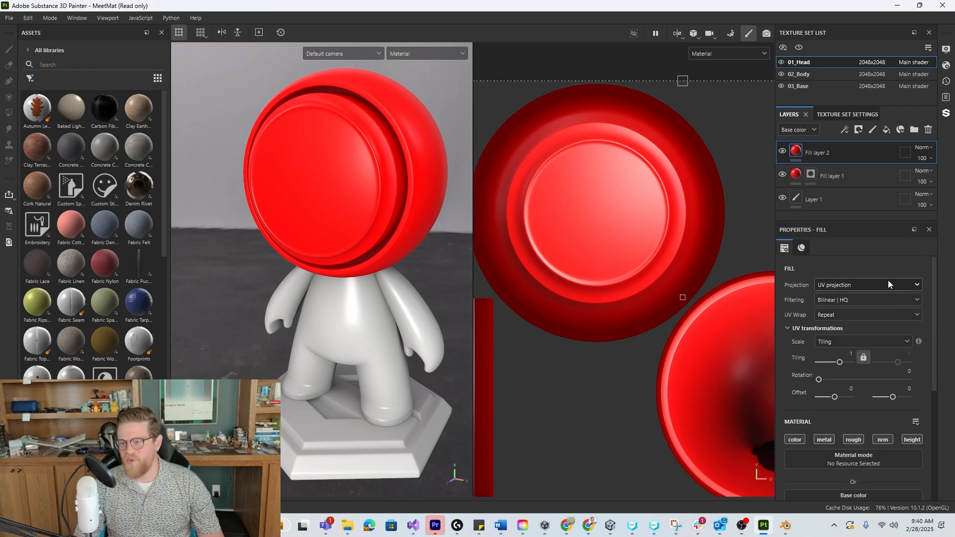
Check the shader settings and review the channels that can be added in the 01_Head texture set settings
left_click(947, 67)
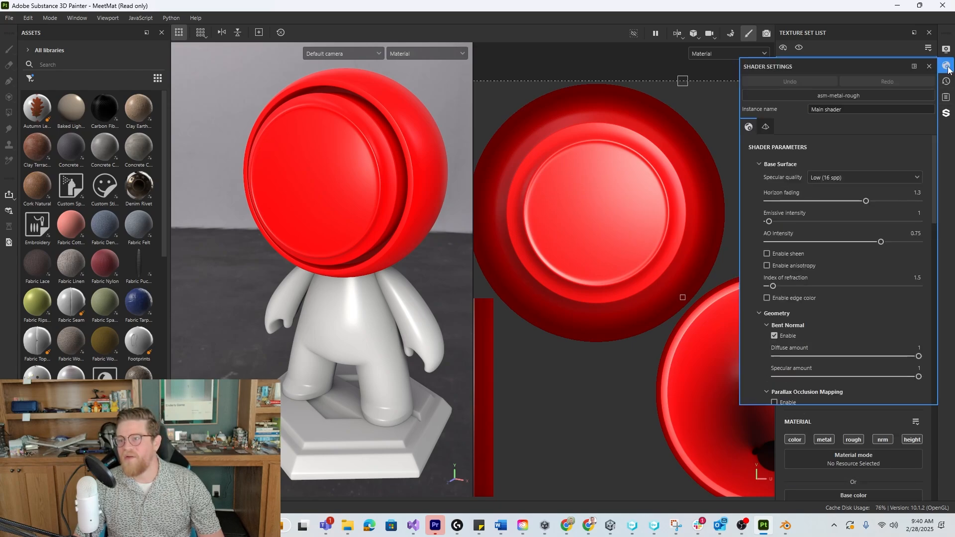
left_click(947, 70)
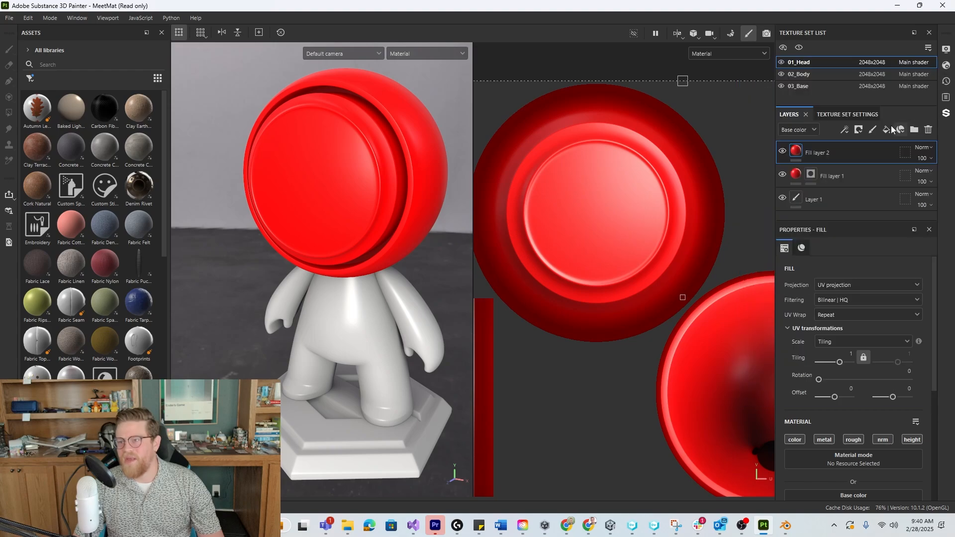
left_click(855, 114)
scroll(812, 192, "down", 5)
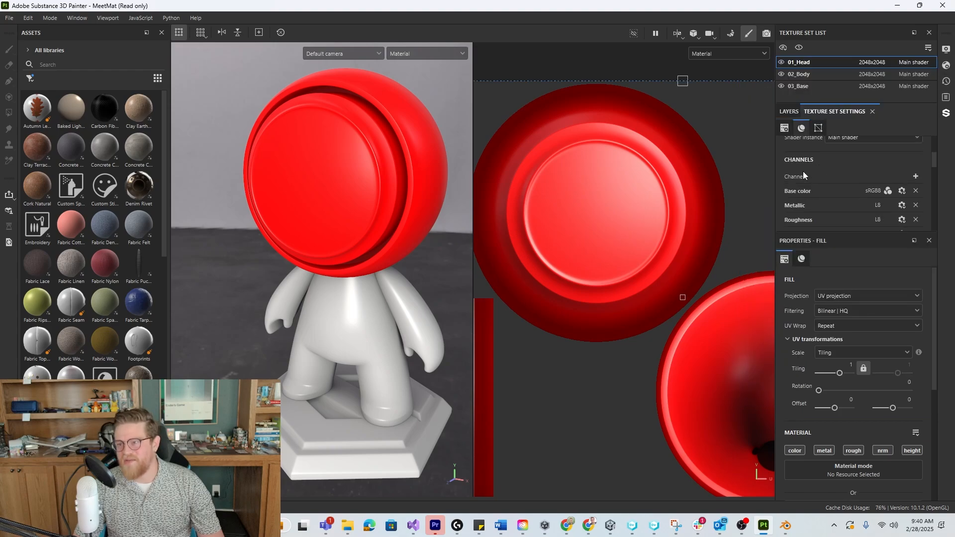
scroll(805, 175, "up", 1)
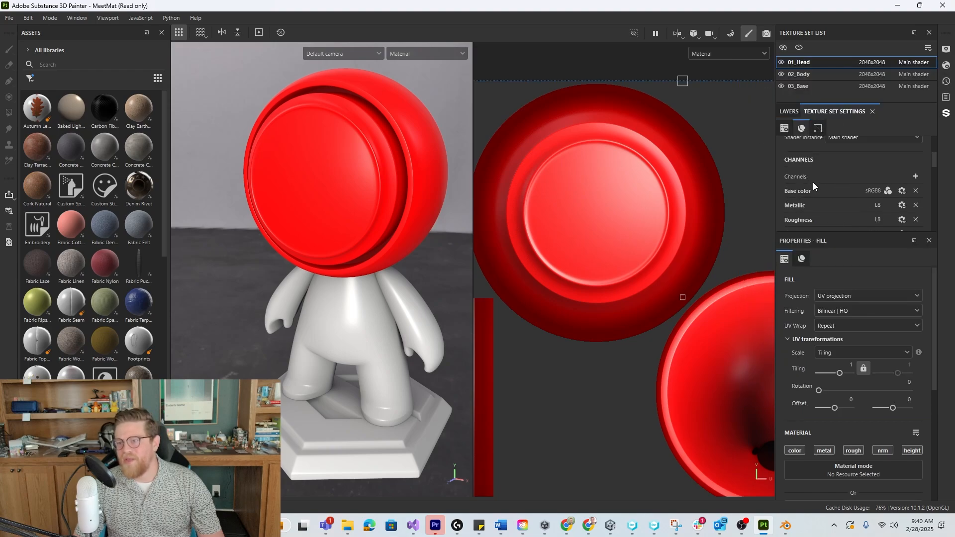
left_click(915, 176)
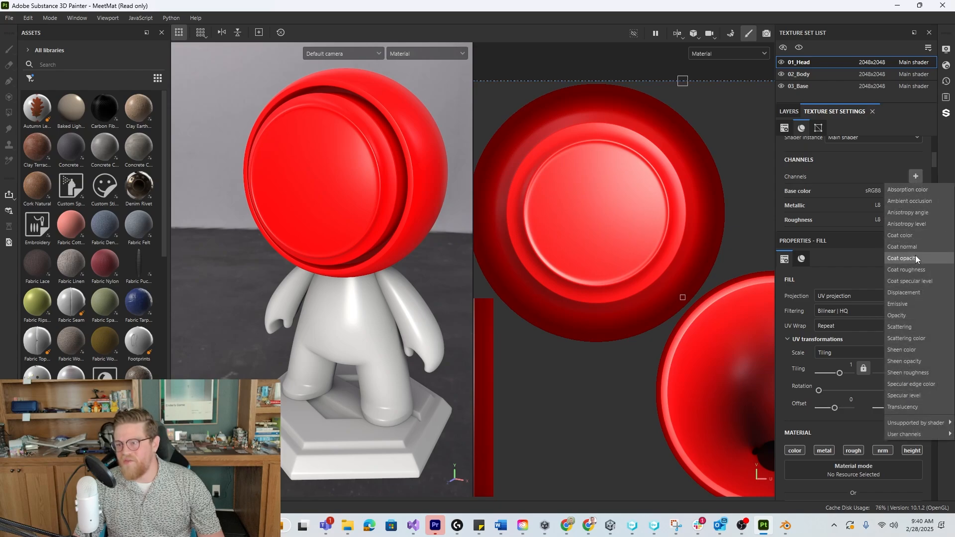
left_click(850, 165)
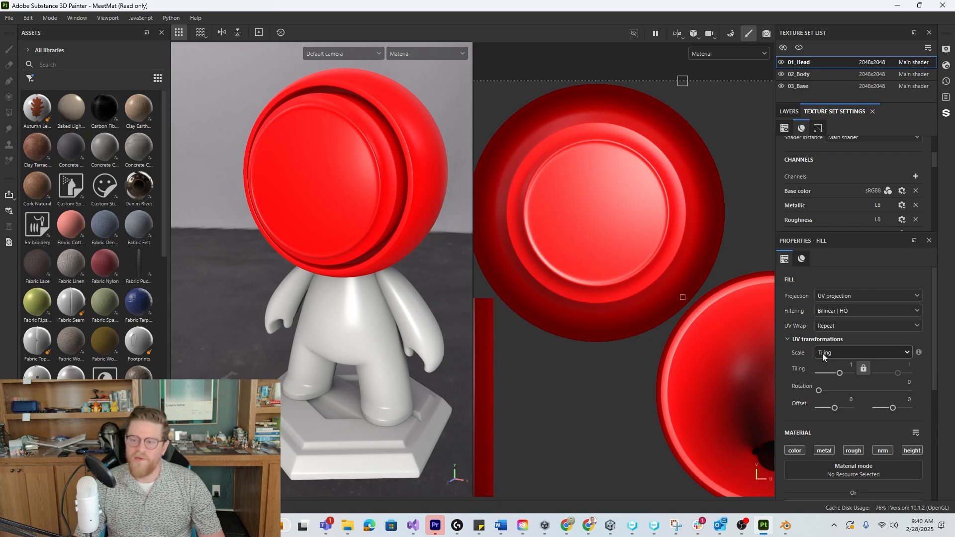
Change the top fill layer's base color to blue, 0E00FF
scroll(796, 352, "down", 3)
scroll(796, 351, "down", 1)
left_click(890, 323)
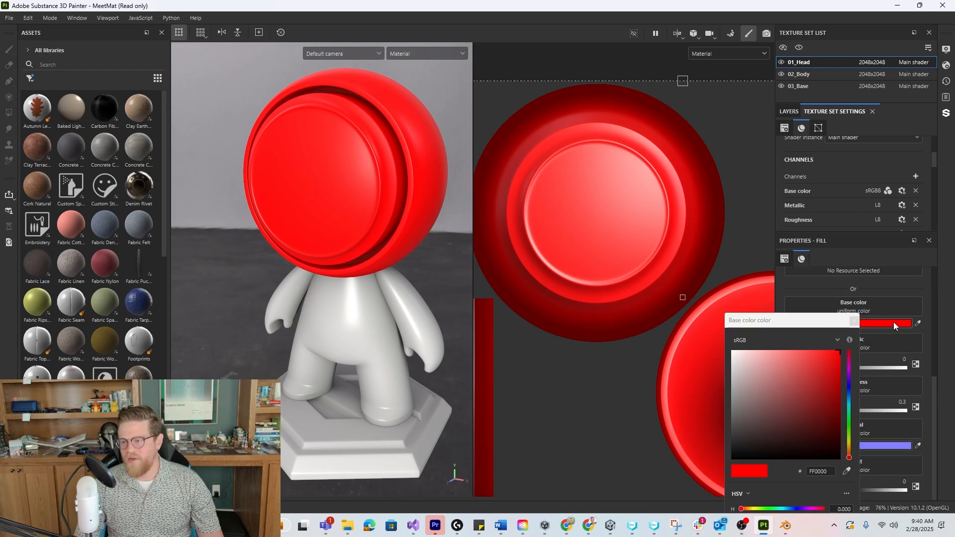
left_click(849, 388)
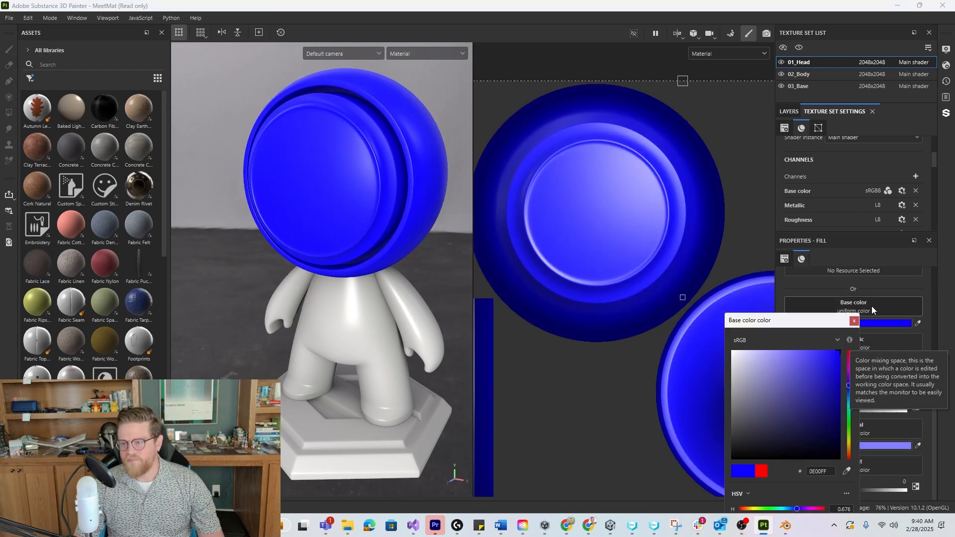
Set the blue fill layer's metallic to 1 and add a color selection mask using the green ID color on the head's front
left_click(857, 324)
left_click_drag(843, 367, 928, 366)
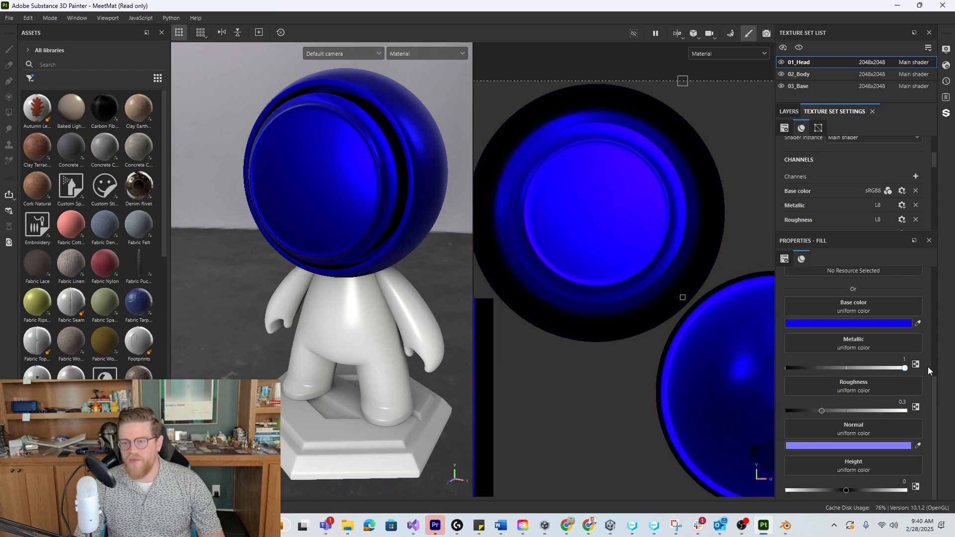
left_click(789, 111)
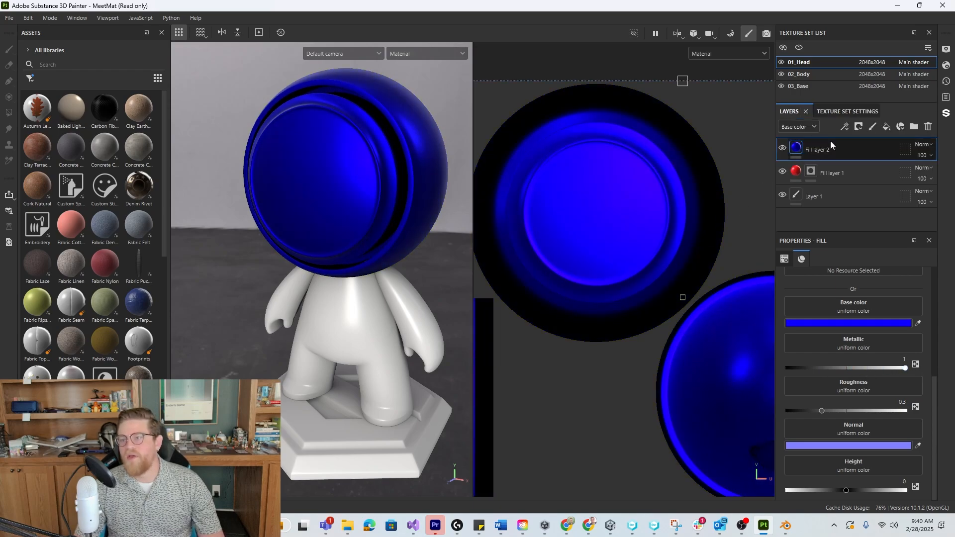
right_click(826, 142)
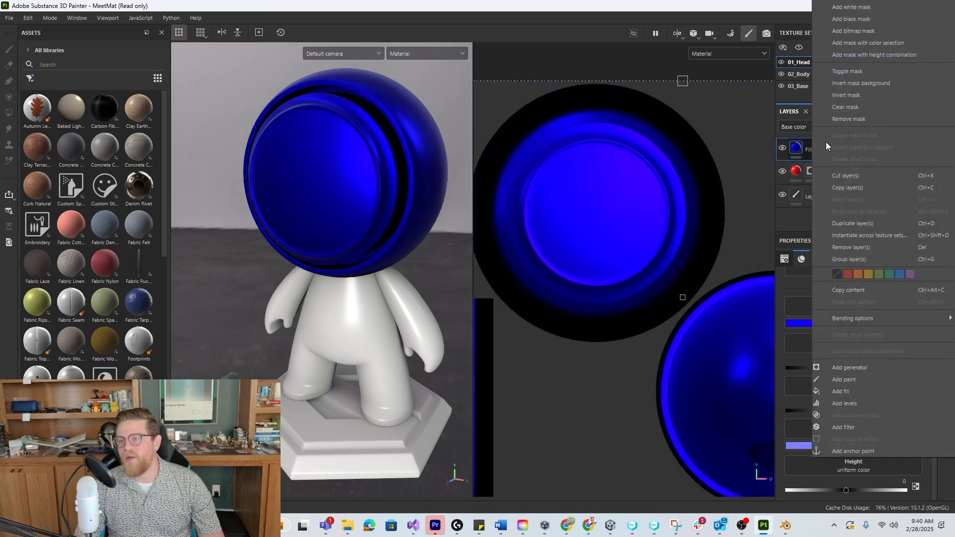
left_click(880, 44)
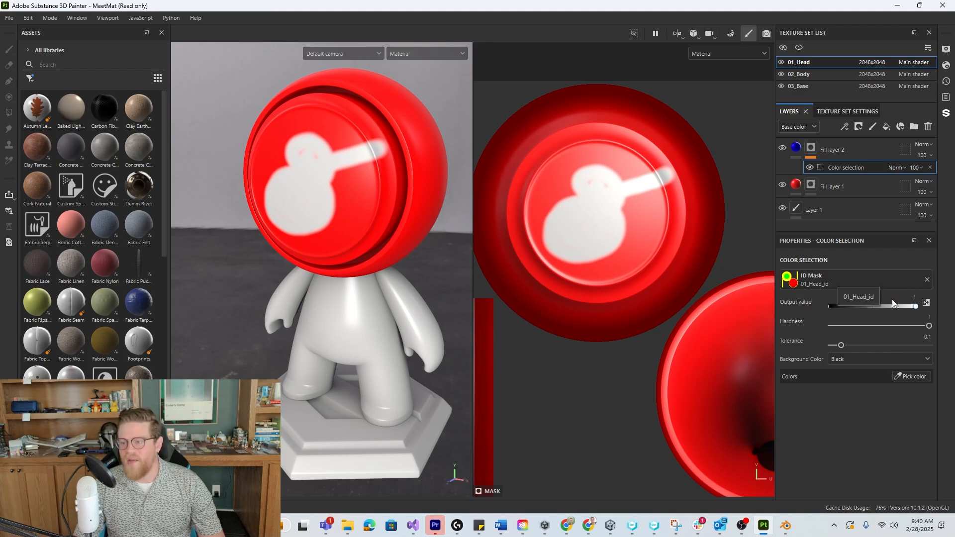
left_click(898, 377)
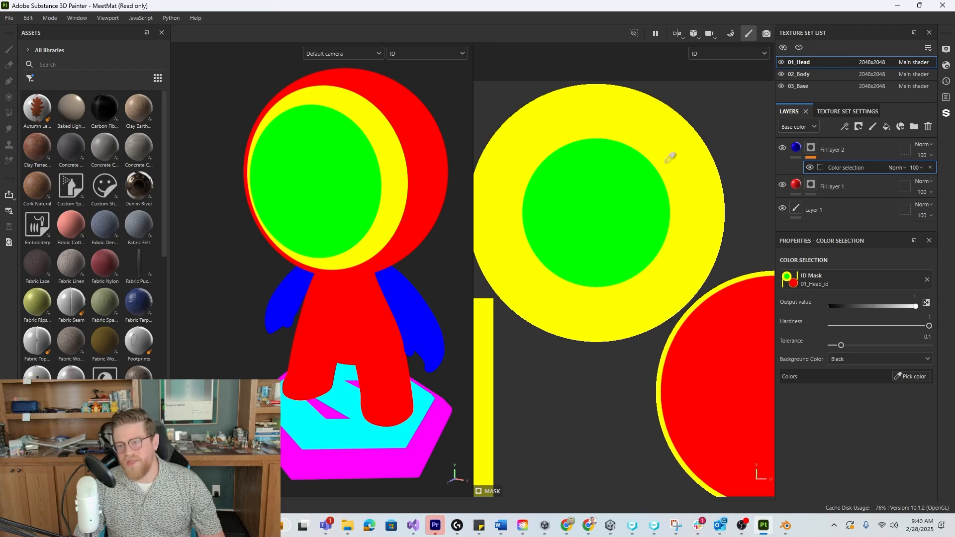
left_click(616, 201)
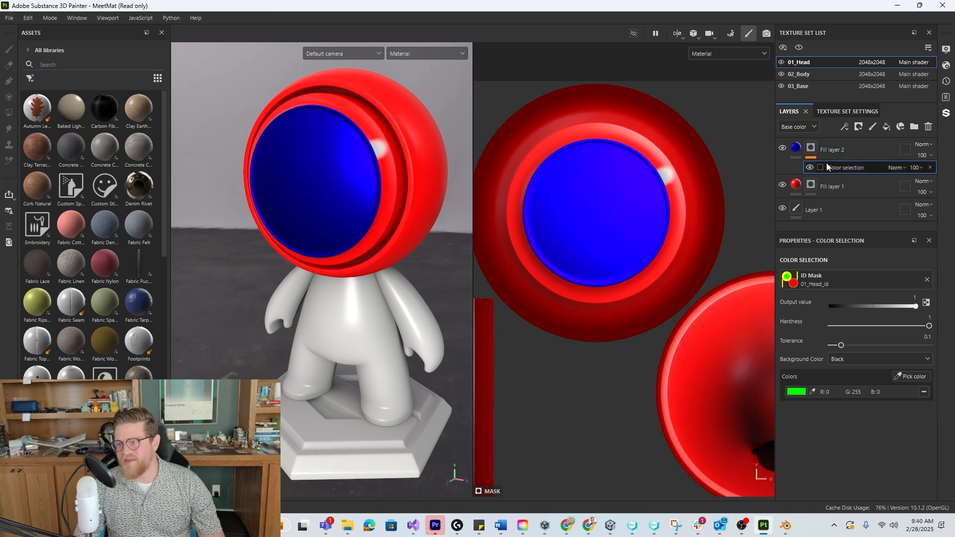
mouse_move(691, 205)
left_mouse_down("alt")
mouse_move(712, 193)
mouse_move(696, 195)
left_mouse_up("alt")
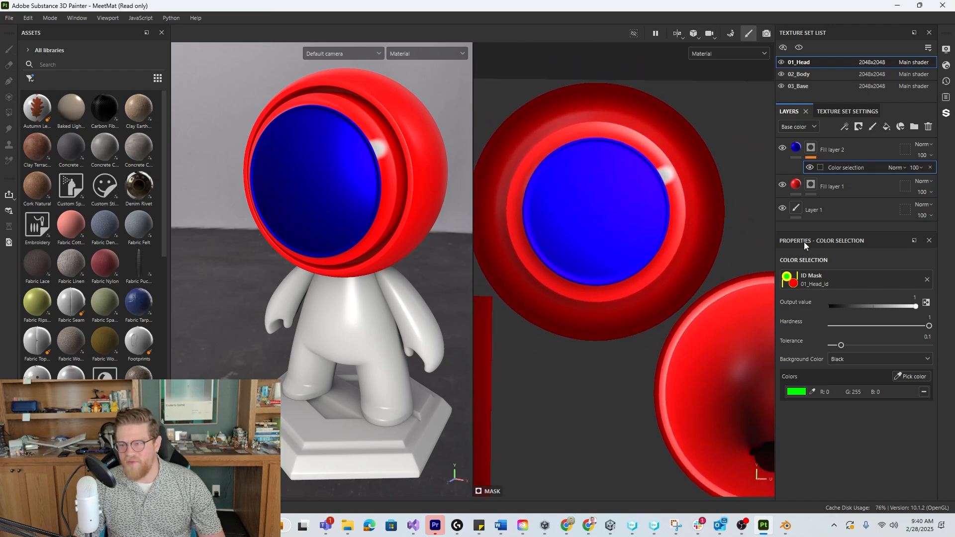
left_click(849, 155)
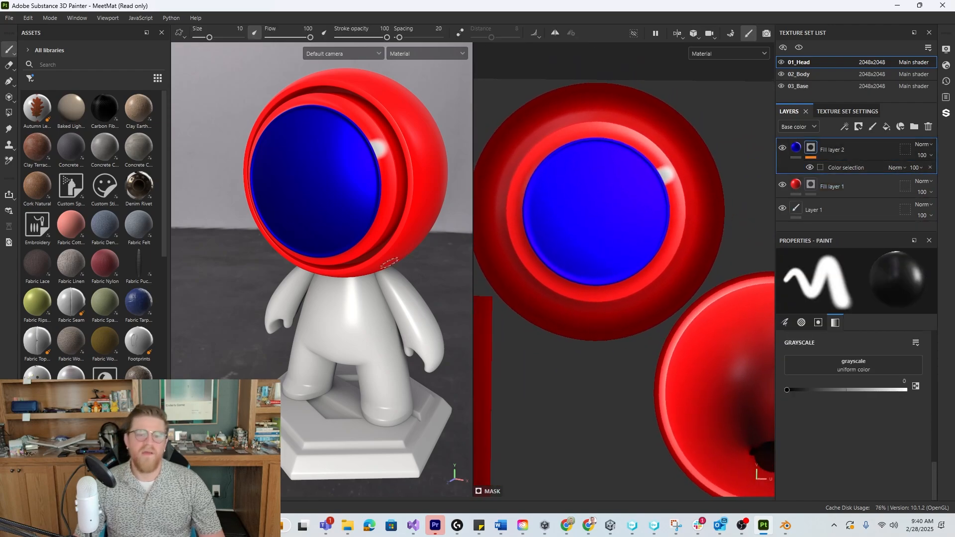
mouse_move(428, 214)
left_mouse_down("alt")
mouse_move(407, 217)
mouse_move(443, 171)
mouse_move(501, 179)
mouse_move(438, 204)
mouse_move(337, 219)
mouse_move(332, 188)
mouse_move(402, 205)
mouse_move(348, 207)
left_mouse_up("alt")
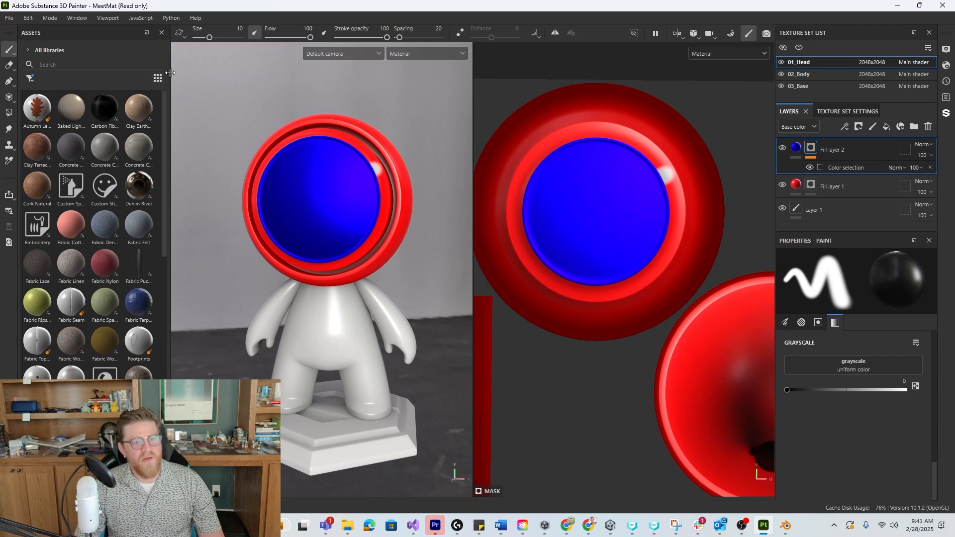
Browse the smart materials and apply Machinery to the 02_Body texture set
left_click_drag(171, 73, 237, 74)
scroll(60, 139, "down", 3)
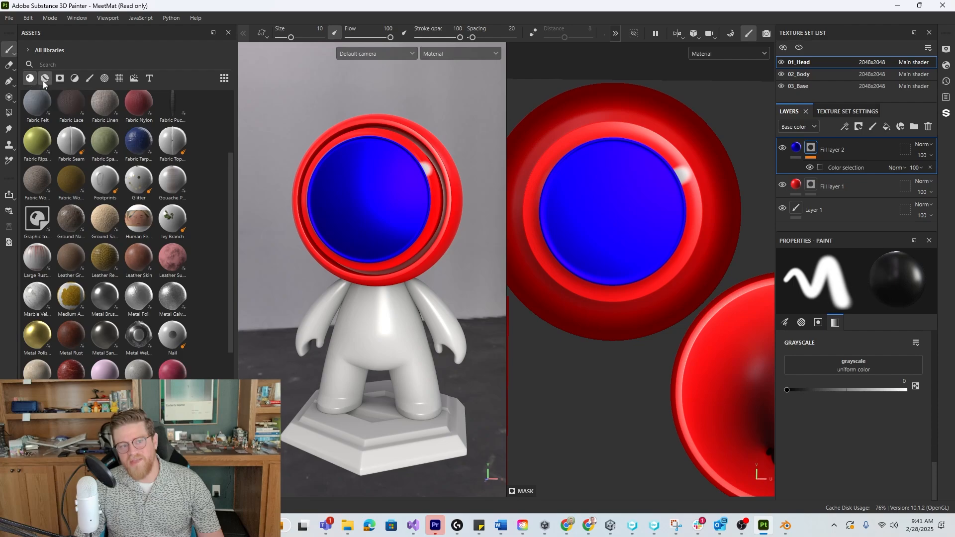
left_click(44, 80)
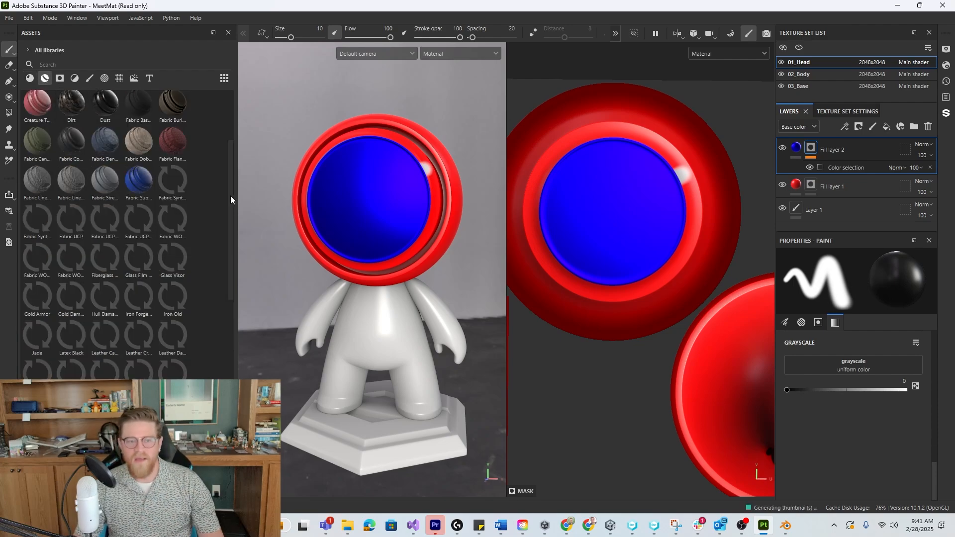
left_click_drag(231, 195, 227, 130)
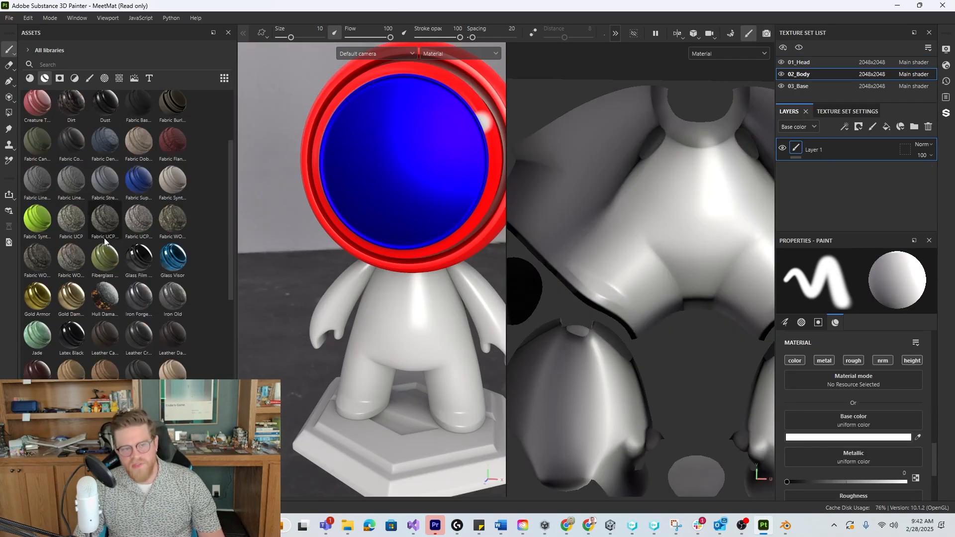
scroll(99, 239, "down", 5)
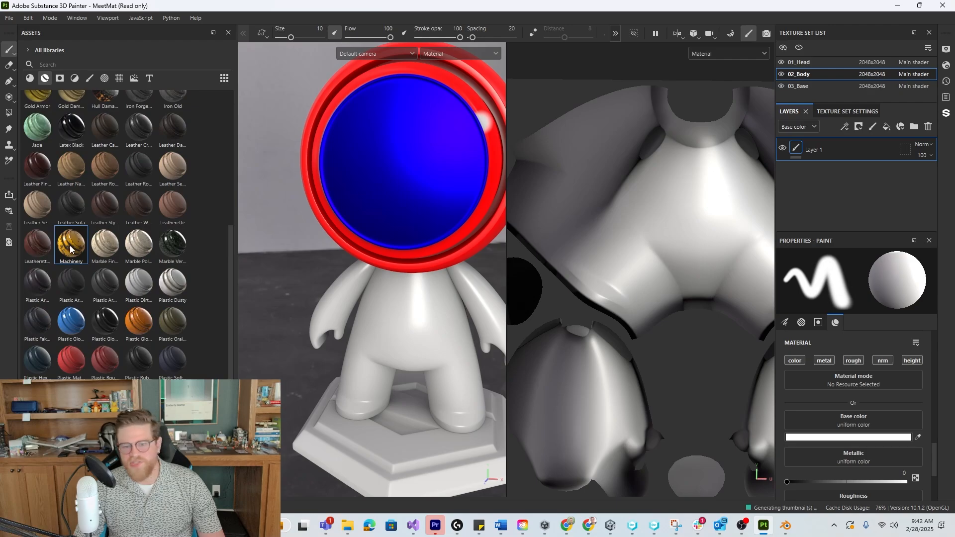
left_click_drag(71, 250, 284, 266)
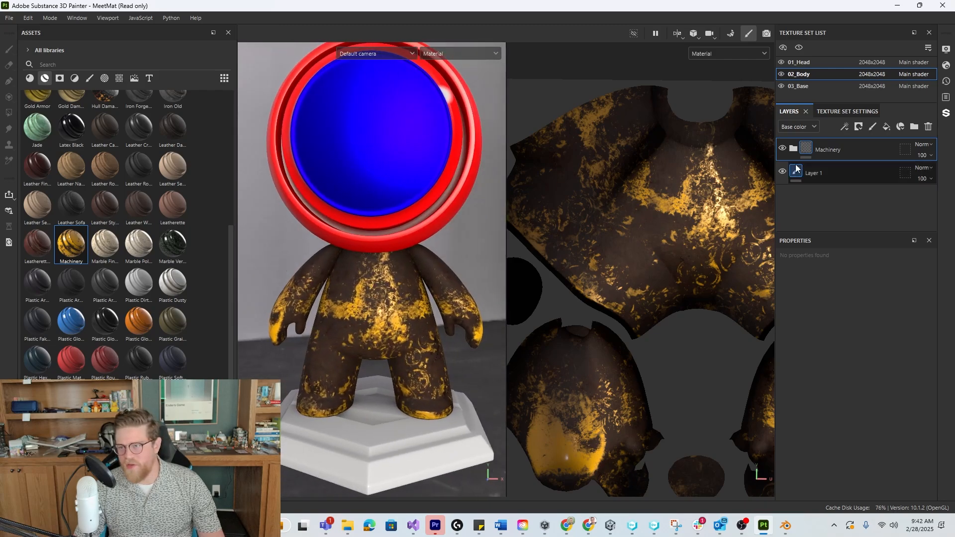
Expand the Machinery group and set its Dust layer's roughness to about 0.404
left_click(790, 150)
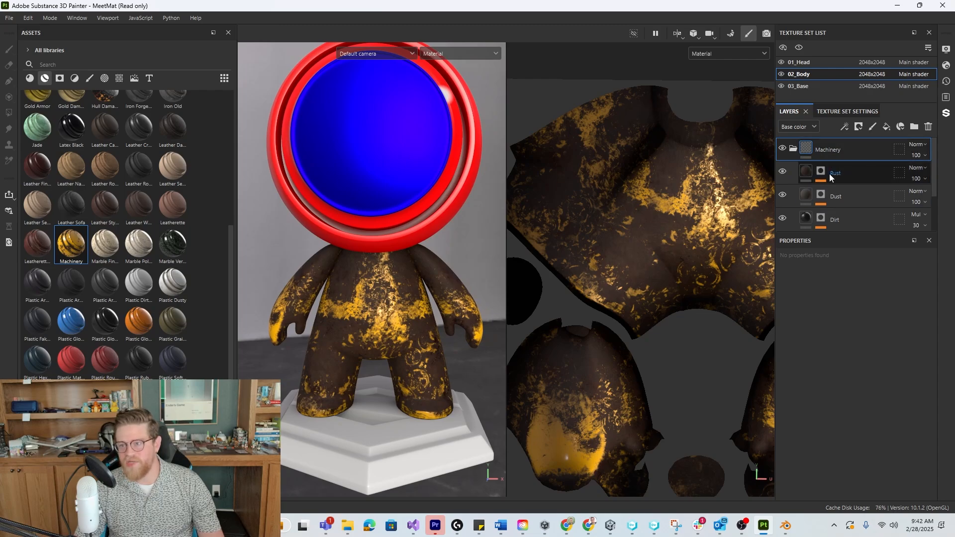
scroll(845, 174, "down", 2)
scroll(852, 183, "up", 1)
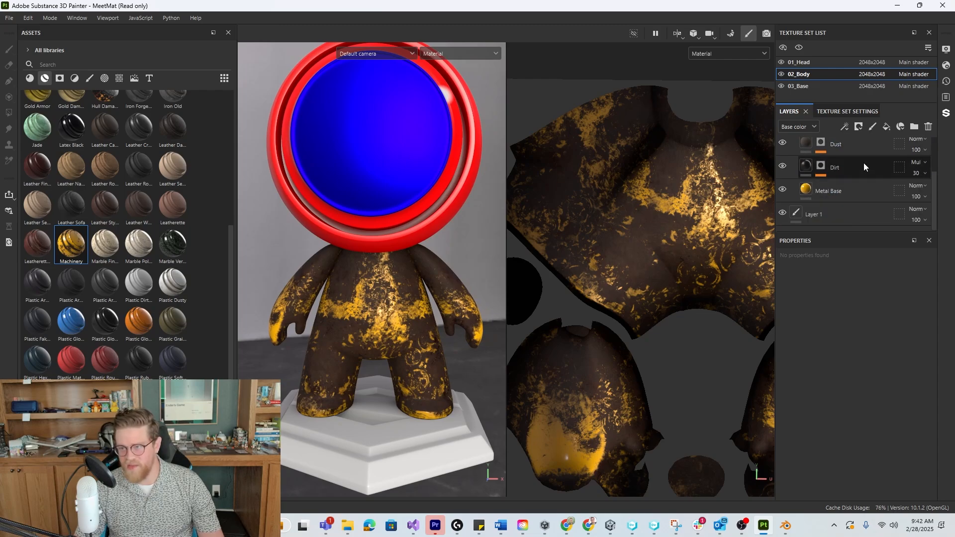
left_click(859, 178)
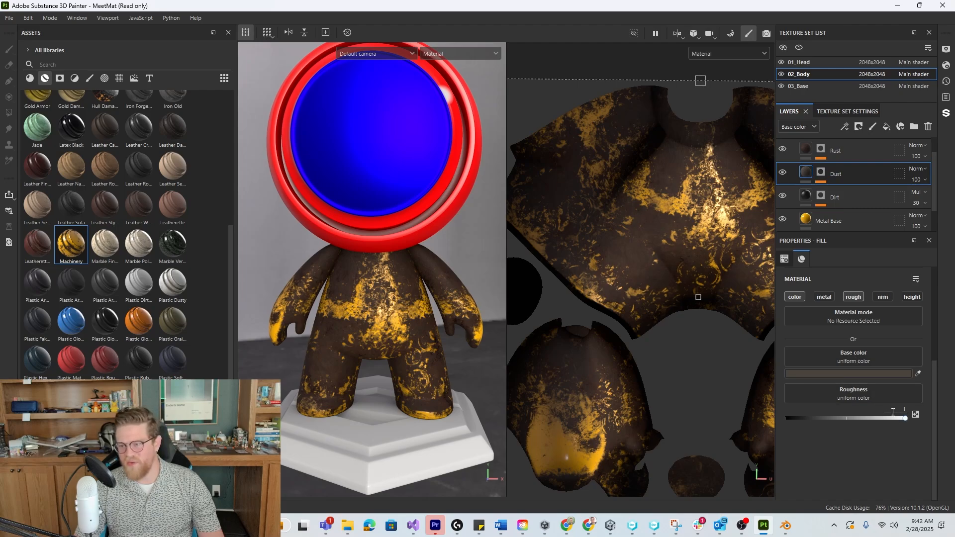
left_click_drag(903, 420, 899, 421)
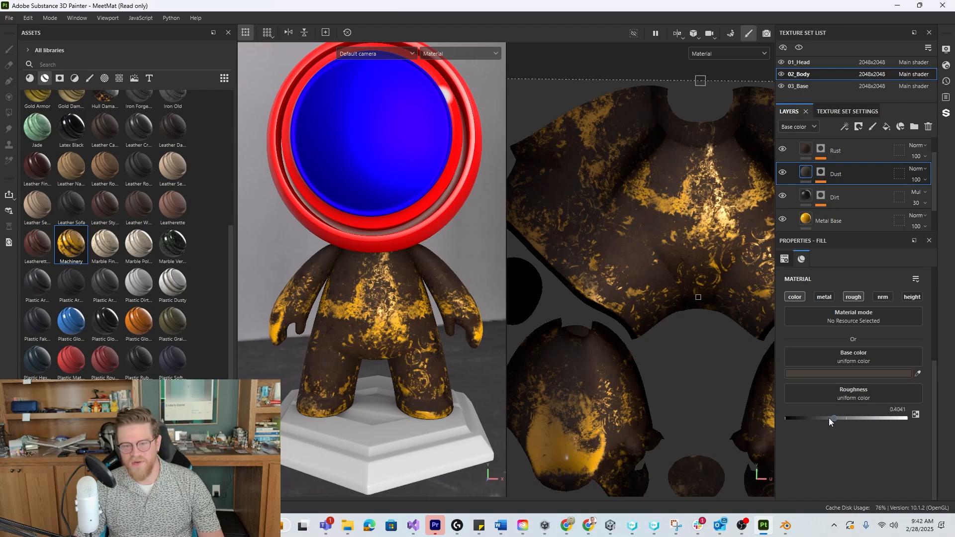
Experiment with the UV tiling of the Machinery group's Rust layer and return it to 2
left_click(858, 196)
scroll(852, 175, "up", 1)
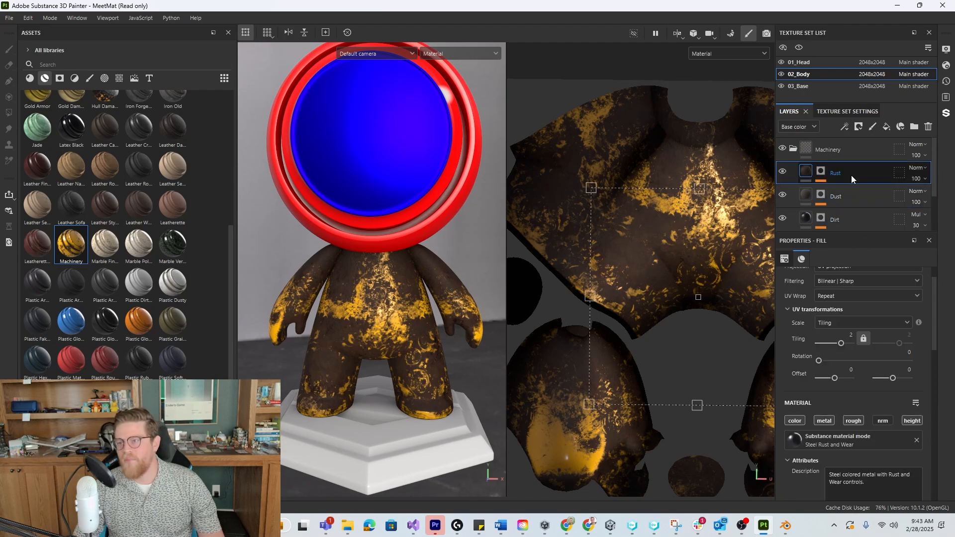
left_click(852, 175)
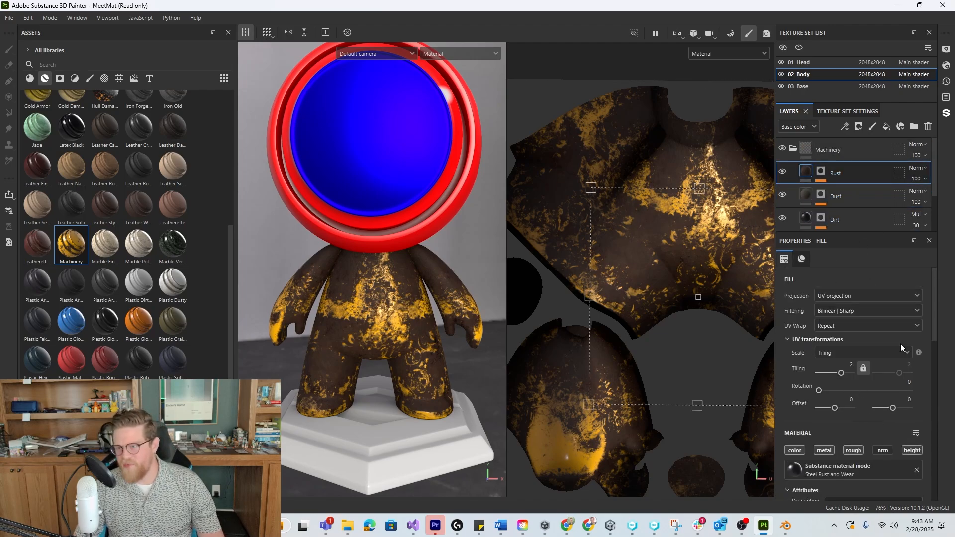
left_click_drag(842, 374, 844, 373)
left_click_drag(398, 332, 418, 321, "alt")
left_click_drag(845, 374, 829, 375)
left_click(848, 365)
type("2")
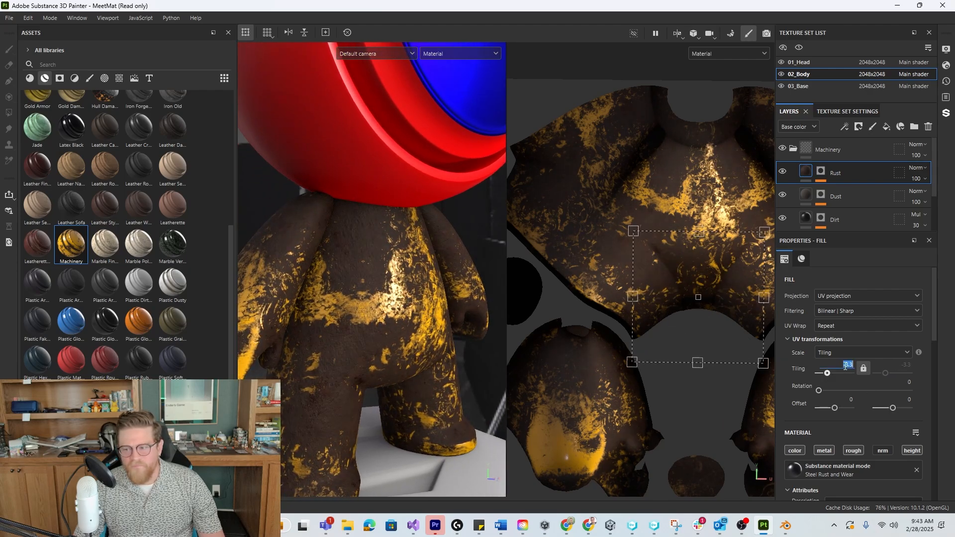
key("Return")
scroll(823, 393, "down", 2)
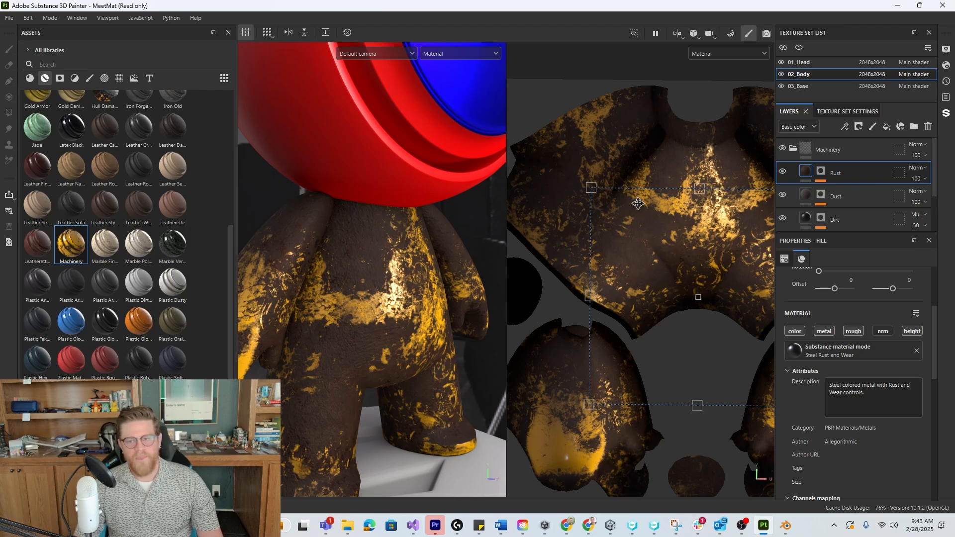
Apply the Plastic Glossy smart material to the 03_Base texture set
key("f")
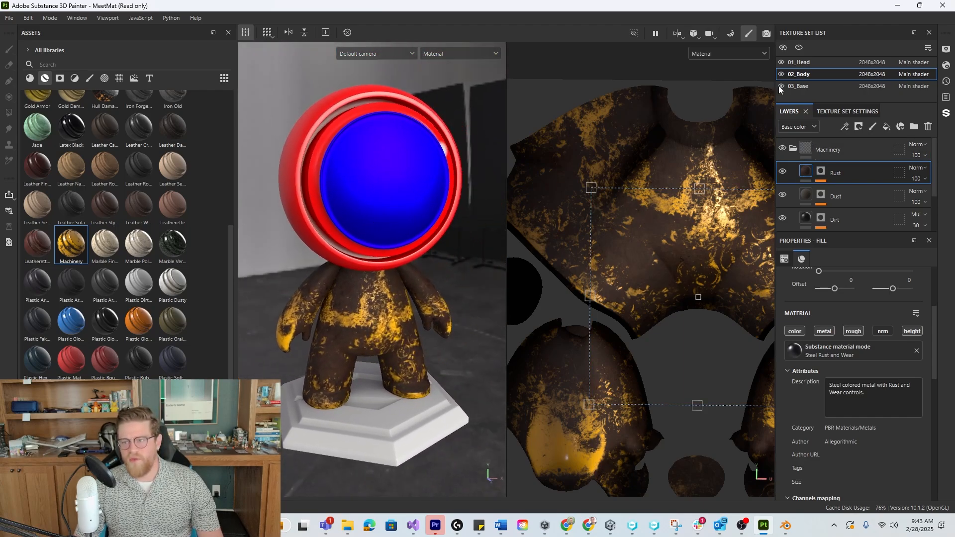
left_click(810, 86)
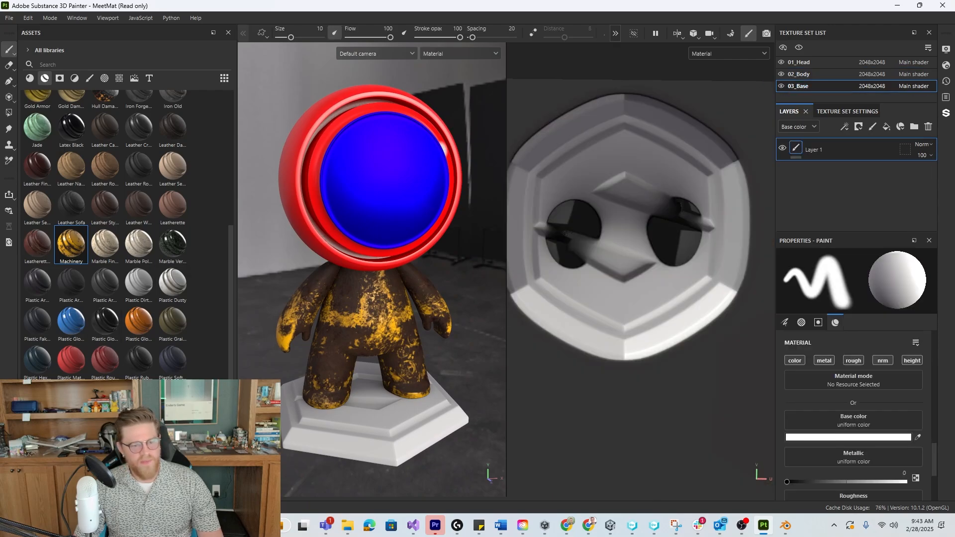
left_click_drag(71, 321, 371, 422)
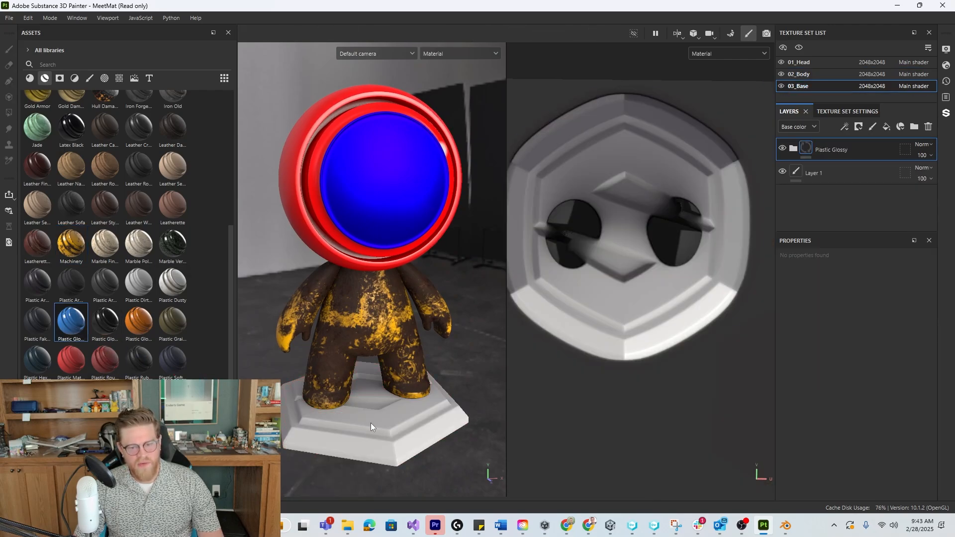
left_click_drag(419, 382, 288, 347, "alt")
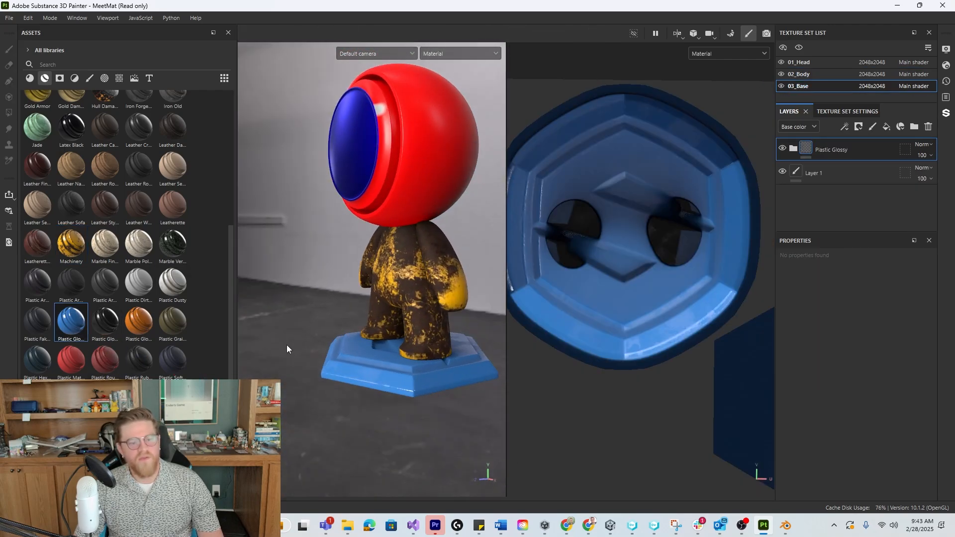
Add the Steel Medieval Stylized smart material on top of Plastic Glossy on the base
scroll(105, 364, "down", 6)
left_click_drag(37, 310, 384, 366)
left_click_drag(314, 338, 362, 291, "alt")
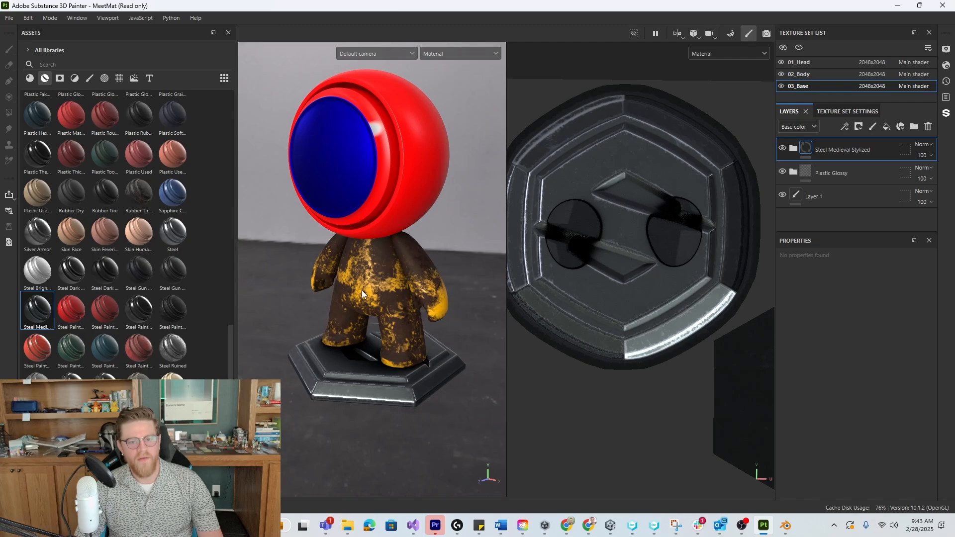
Open the texture export settings and choose the Adobe Substance 3D Painter export folder as the output directory
left_click(10, 21)
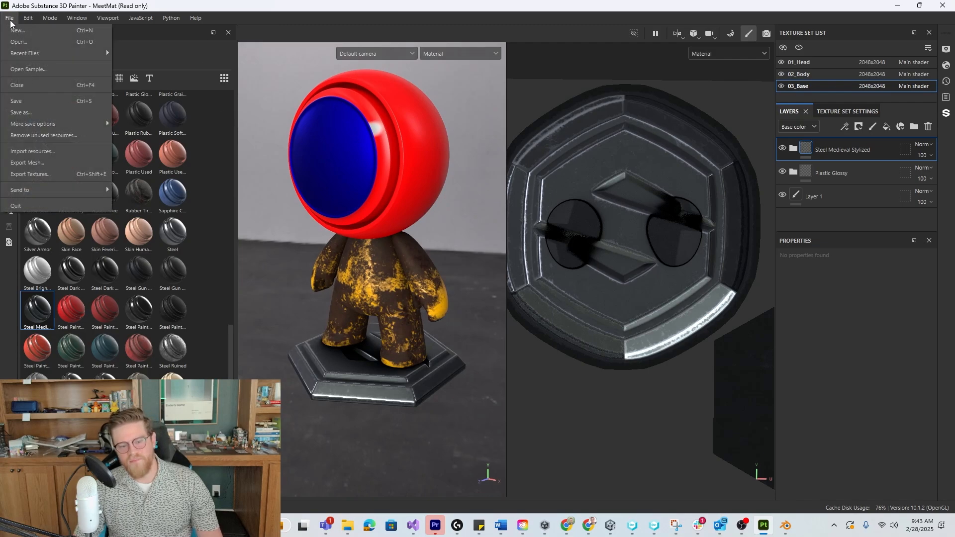
left_click(55, 175)
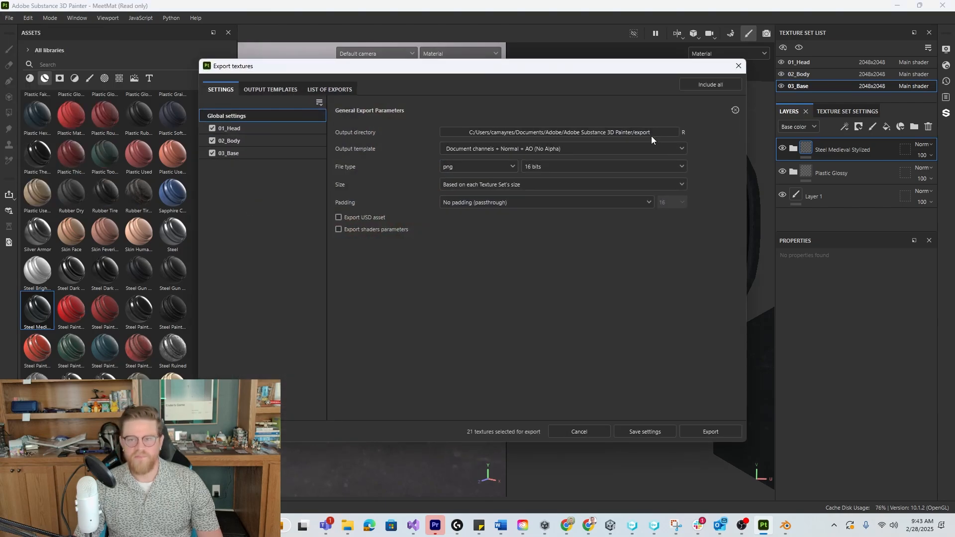
left_click(619, 131)
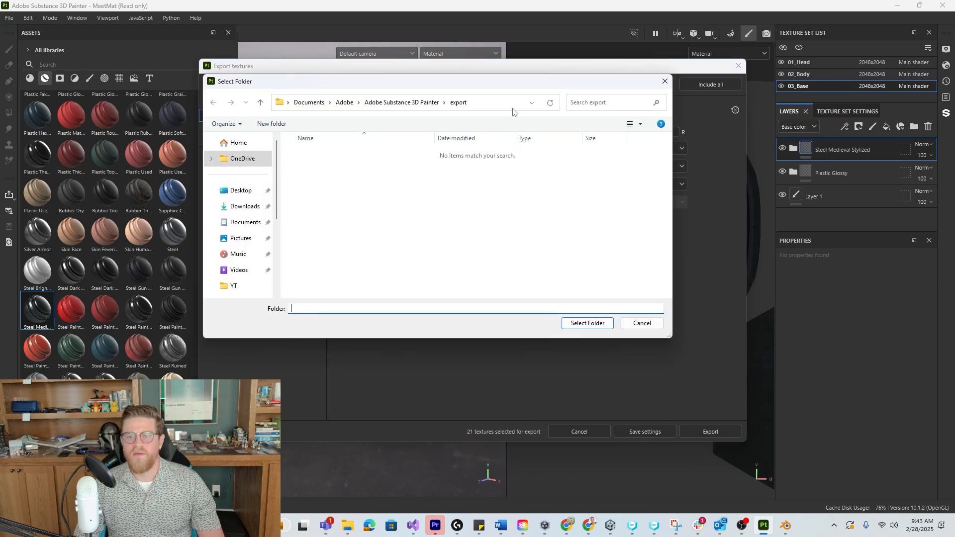
left_click(491, 102)
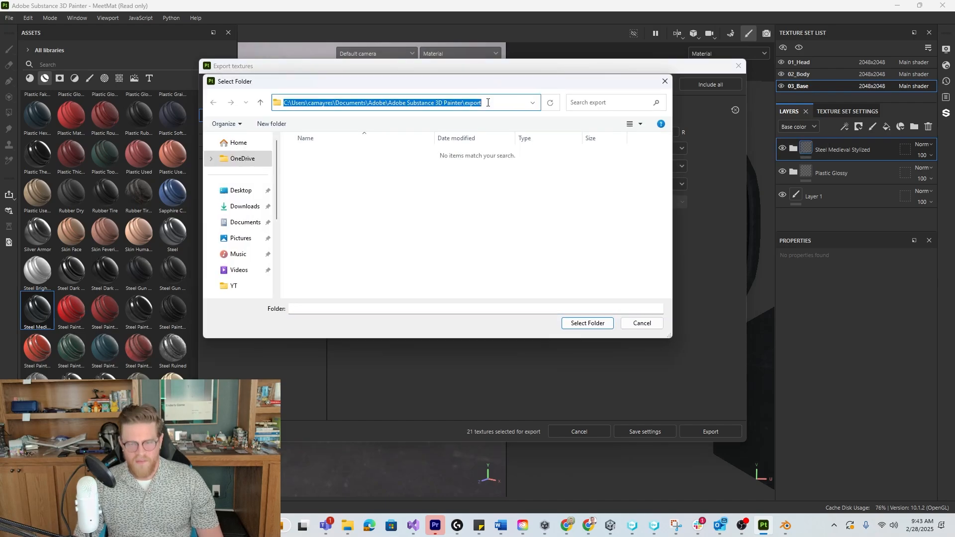
left_click(601, 324)
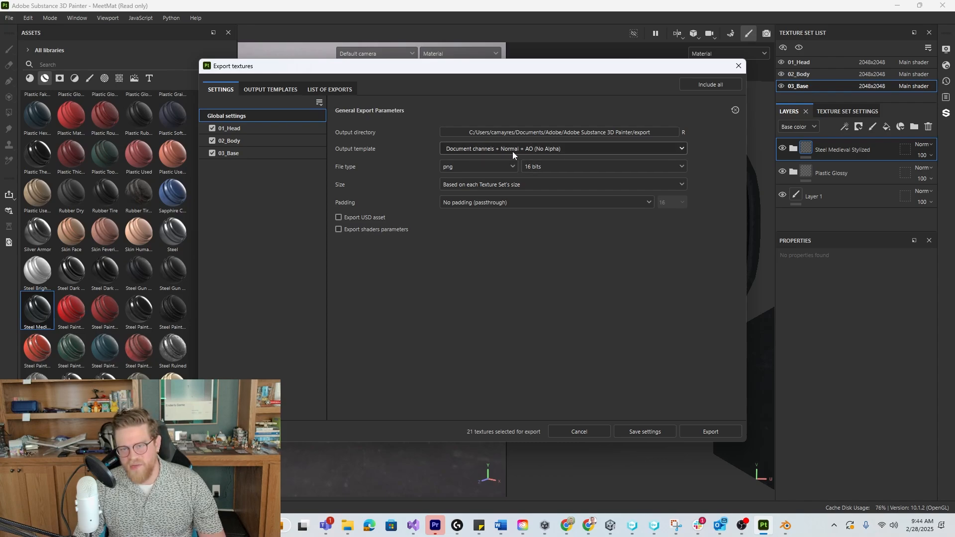
Set the export output template to Unity HD Render Pipeline (Metallic Standard)
left_click(678, 149)
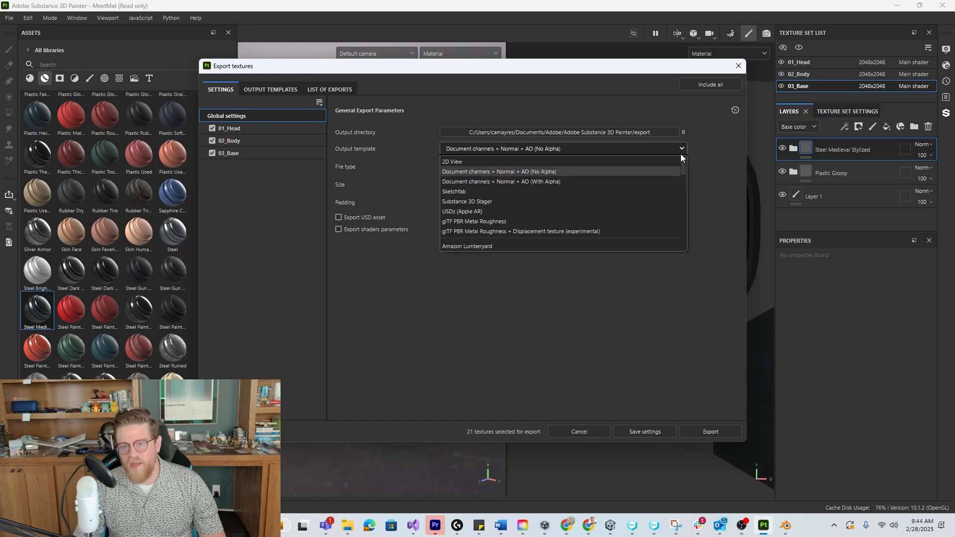
scroll(555, 191, "down", 3)
scroll(547, 199, "down", 7)
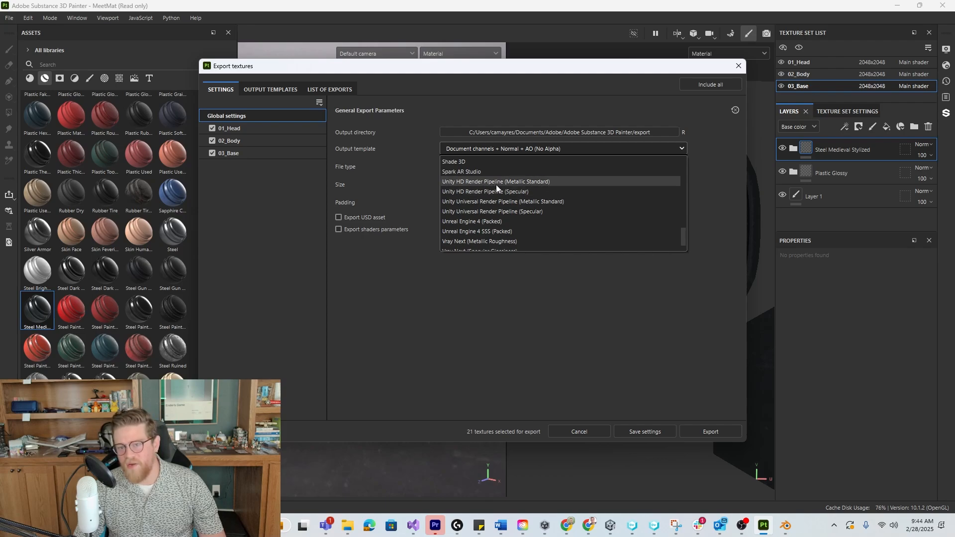
left_click(528, 183)
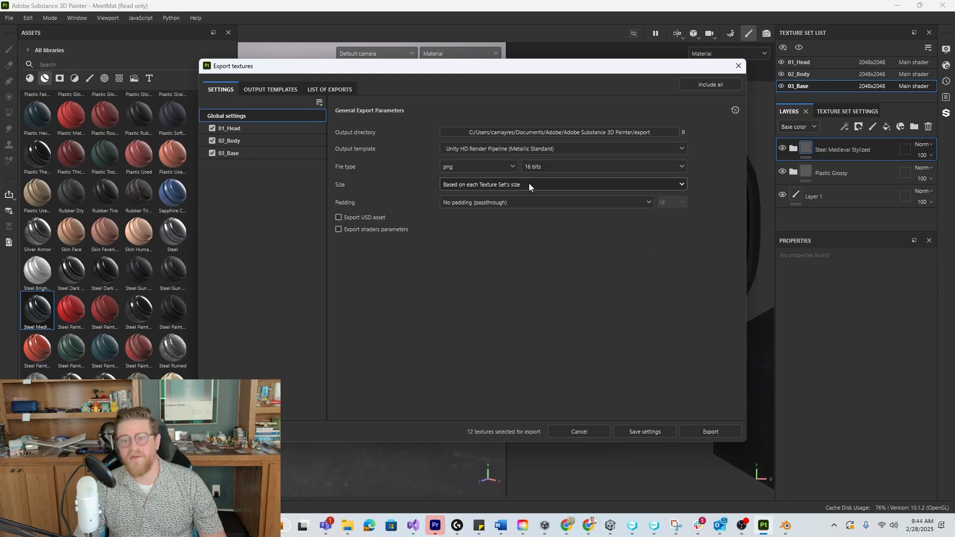
Export the textures, look over the resulting files in the export folder, and close the export dialog
left_click(712, 431)
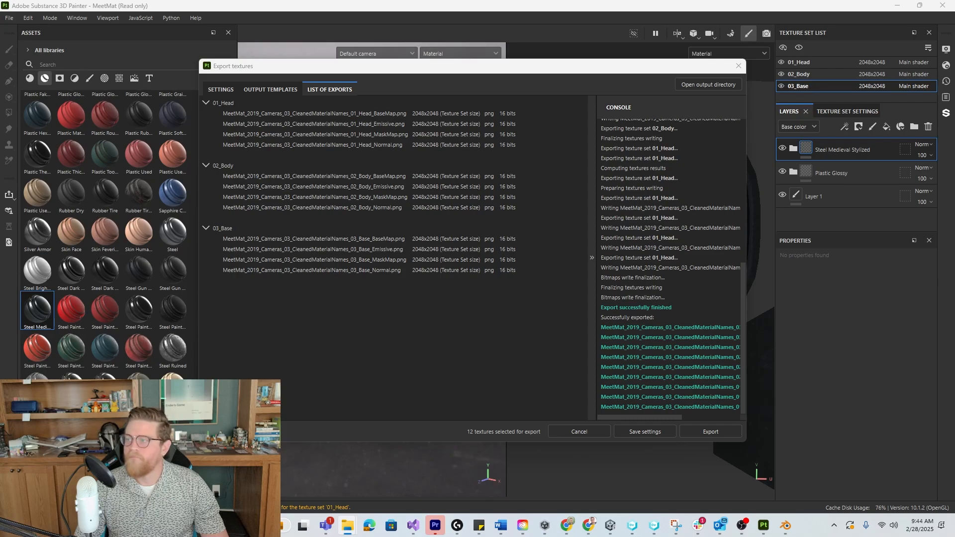
left_click_drag(642, 536, 412, 53)
left_click_drag(670, 353, 868, 461)
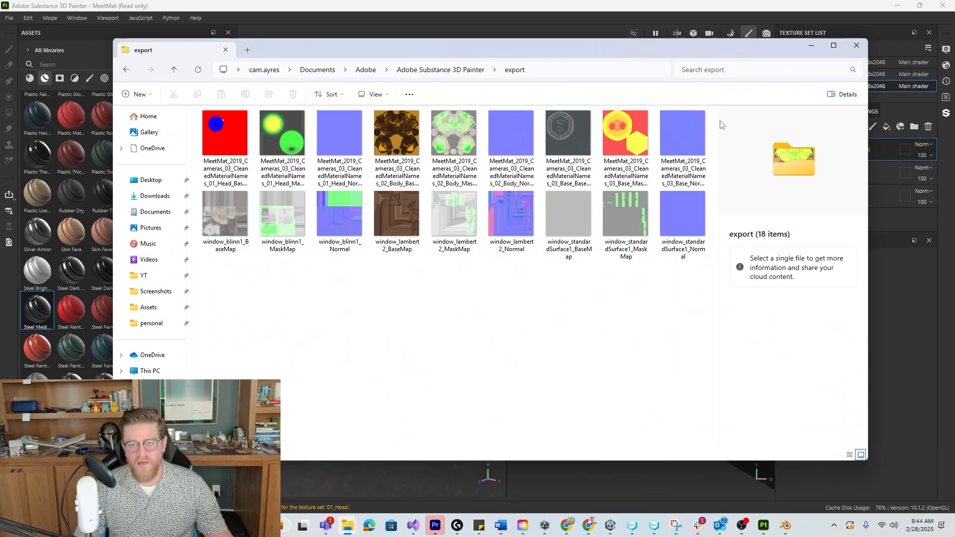
left_click(811, 48)
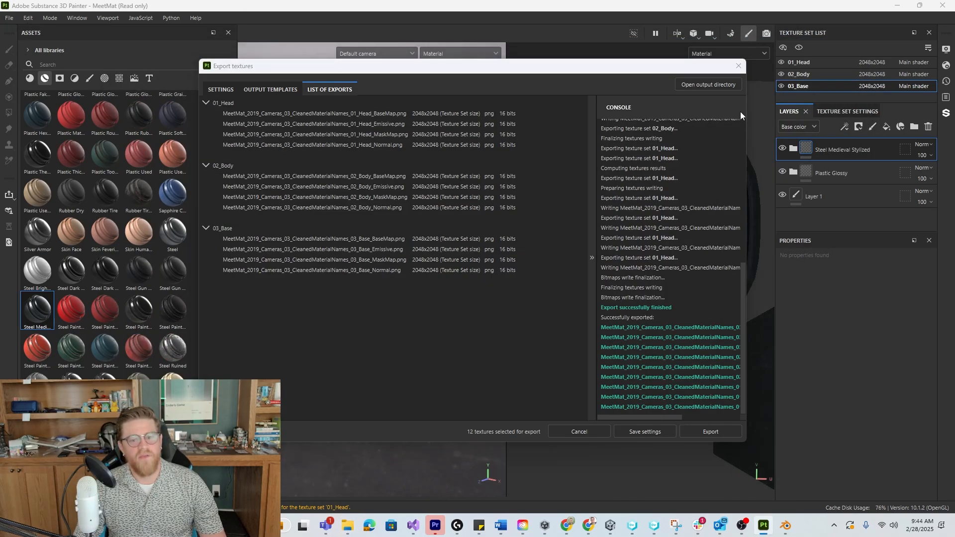
left_click(738, 65)
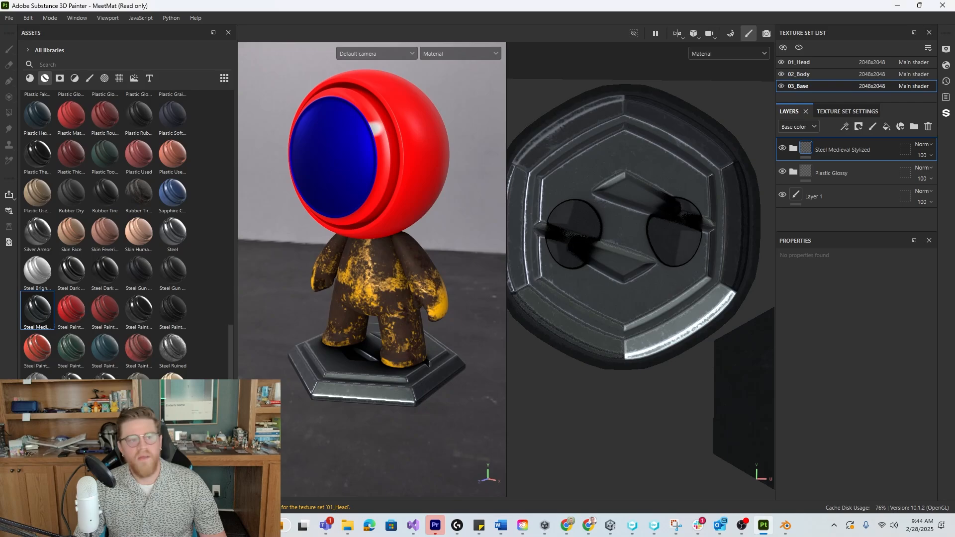
Export the mesh as MeetMat in Autodesk FBX (*.fbx) format to the Adobe Substance 3D Painter export folder
left_click(9, 19)
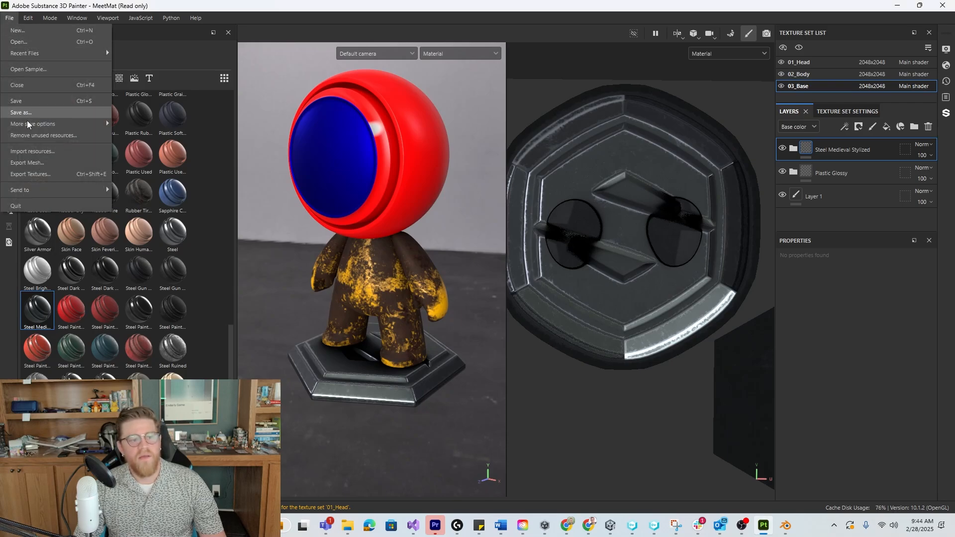
left_click(39, 163)
left_click(564, 298)
left_click(181, 225)
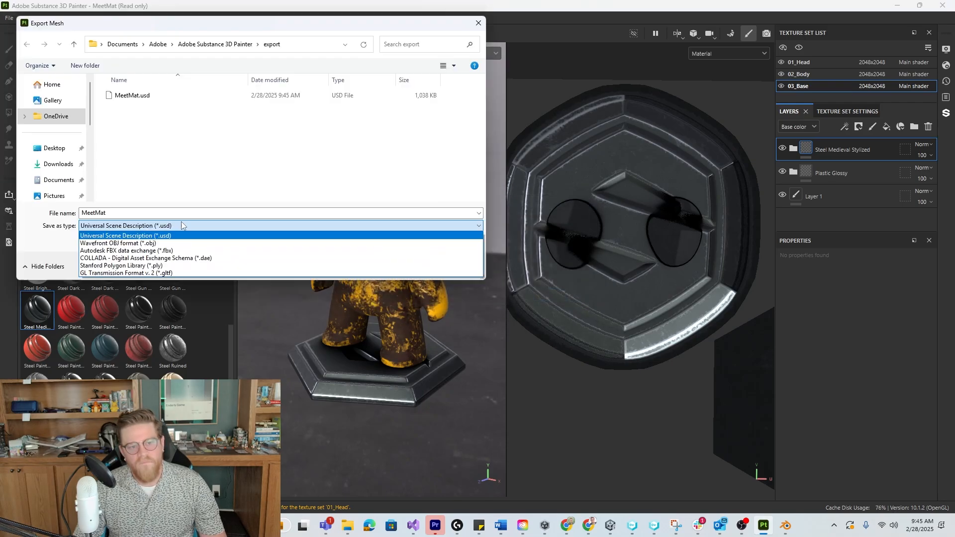
left_click(209, 192)
left_click_drag(291, 25, 398, 68)
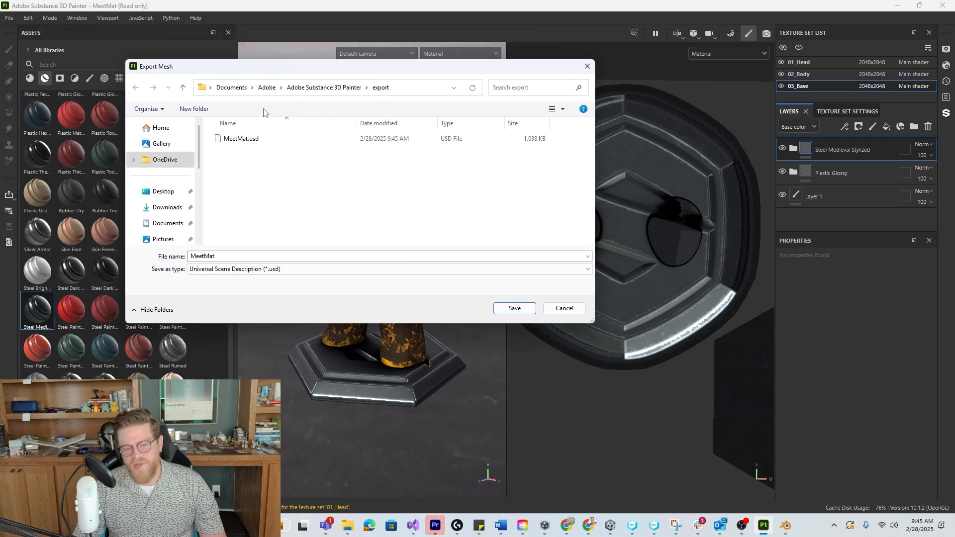
left_click(263, 274)
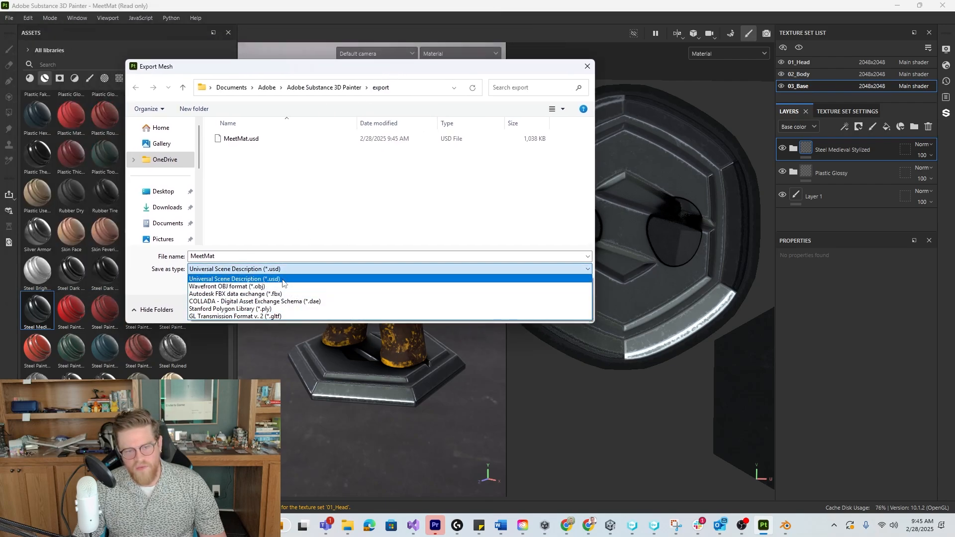
left_click(252, 295)
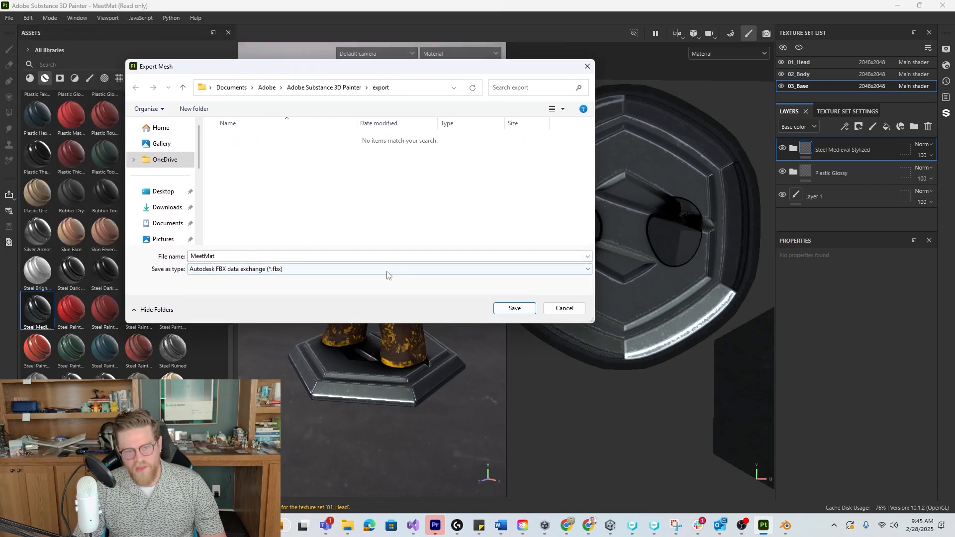
left_click(515, 309)
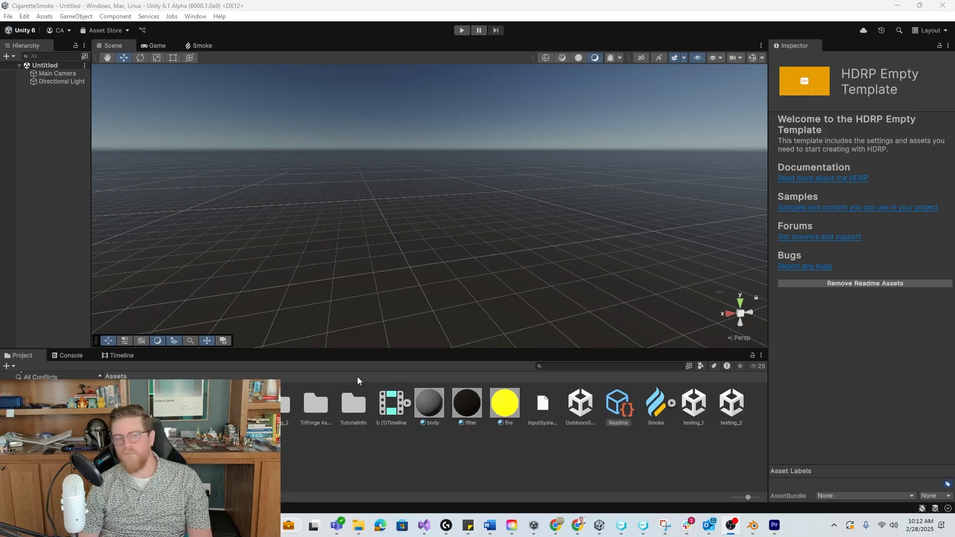
Switch to Unity and create a new scene from the Basic Indoors (HDRP) template
left_click(12, 16)
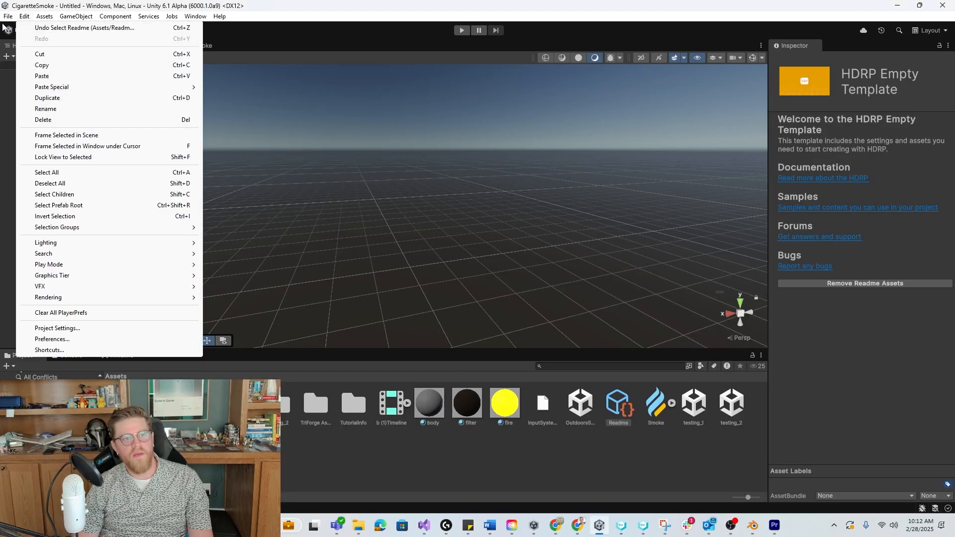
left_click(33, 28)
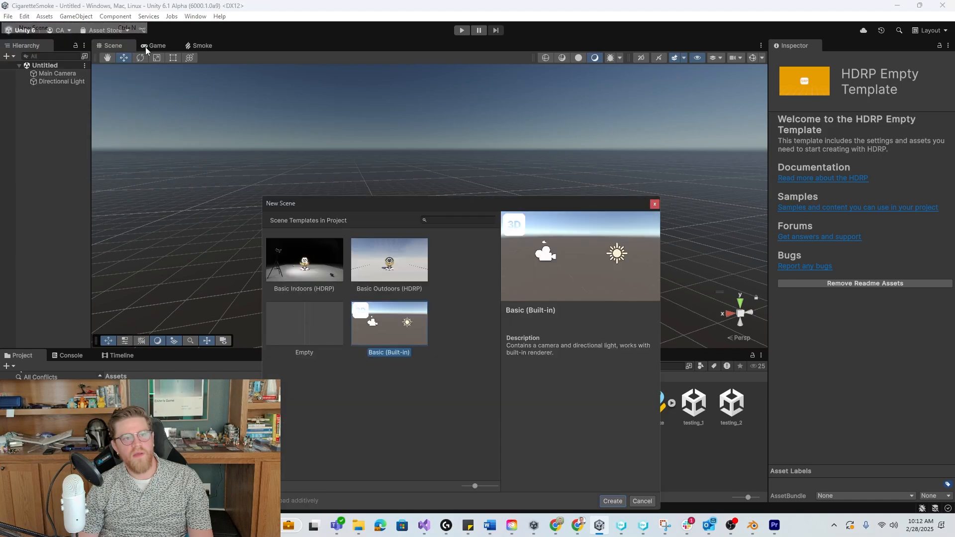
left_click(332, 271)
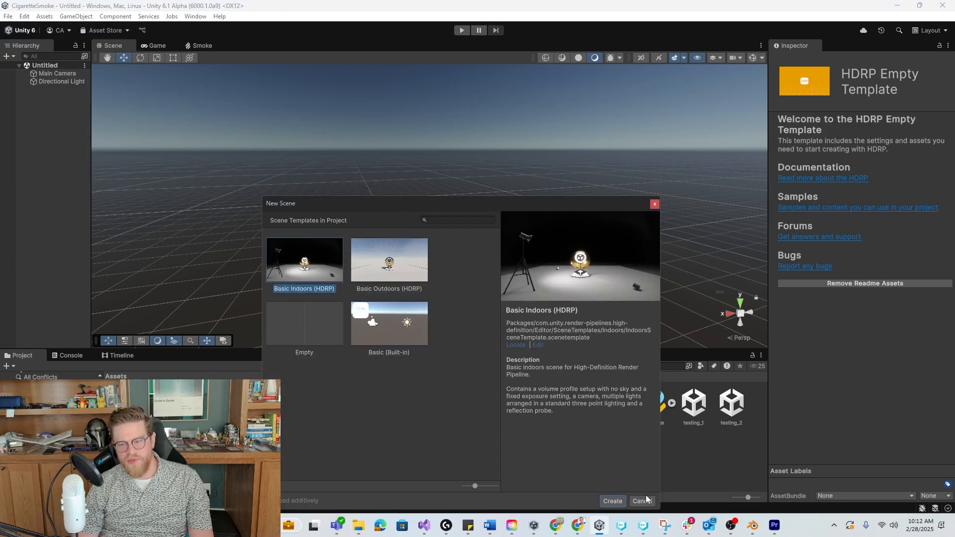
left_click(612, 501)
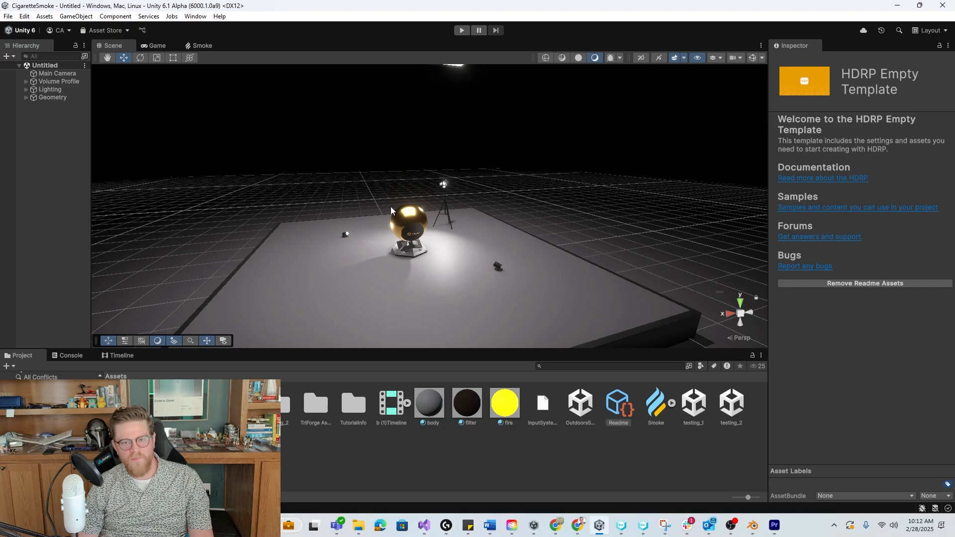
Deactivate the whole UnityMaterialBall_Gold object so the platform is clear
left_click_drag(380, 222, 519, 242, "alt")
left_click(343, 203)
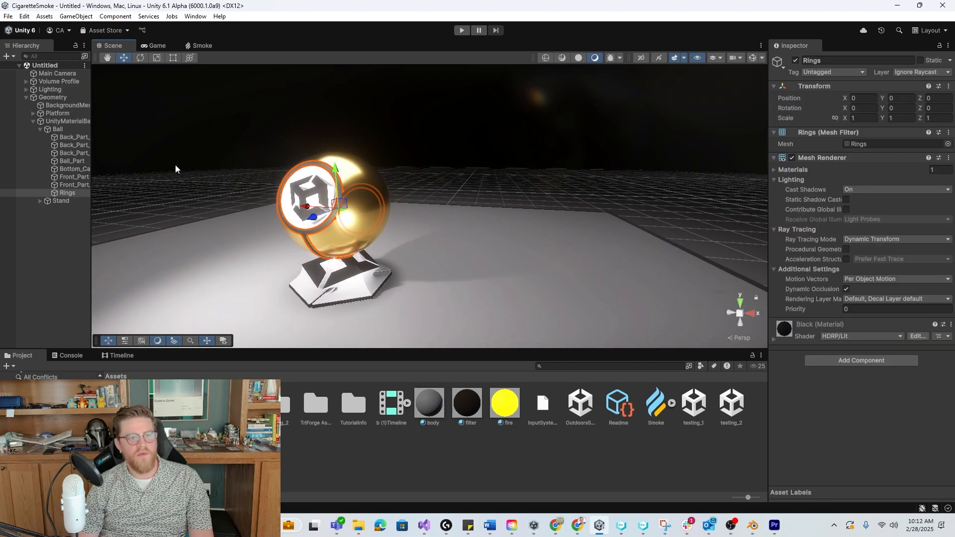
left_click(69, 121)
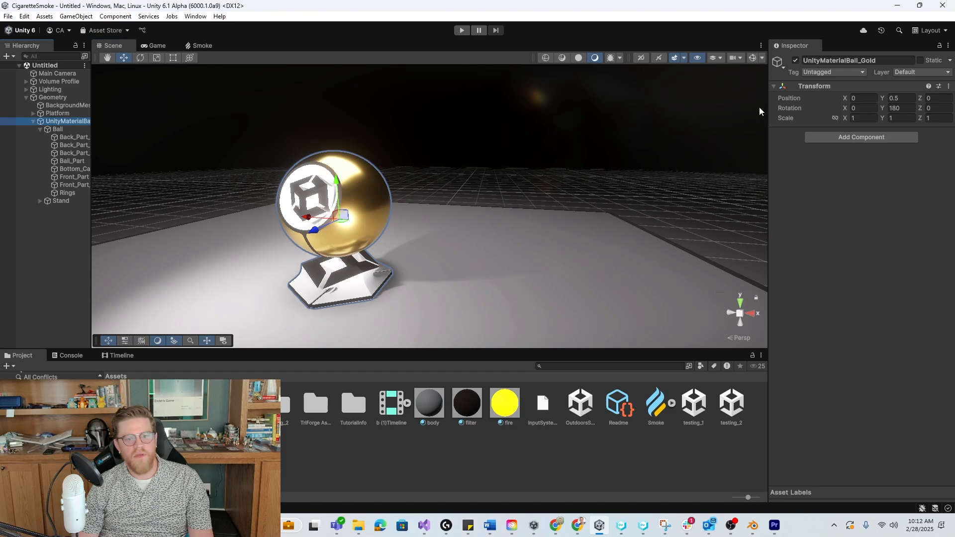
left_click(796, 60)
right_click_drag(515, 280, 481, 283, "alt")
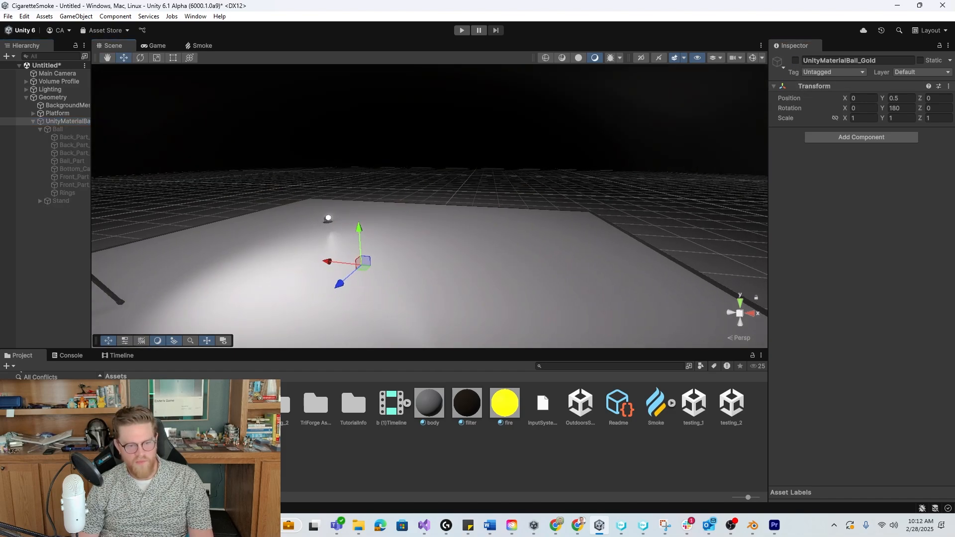
Import MeetMat.fbx and all the texture maps from the Substance export folder into the Unity project's Assets
left_click(753, 523)
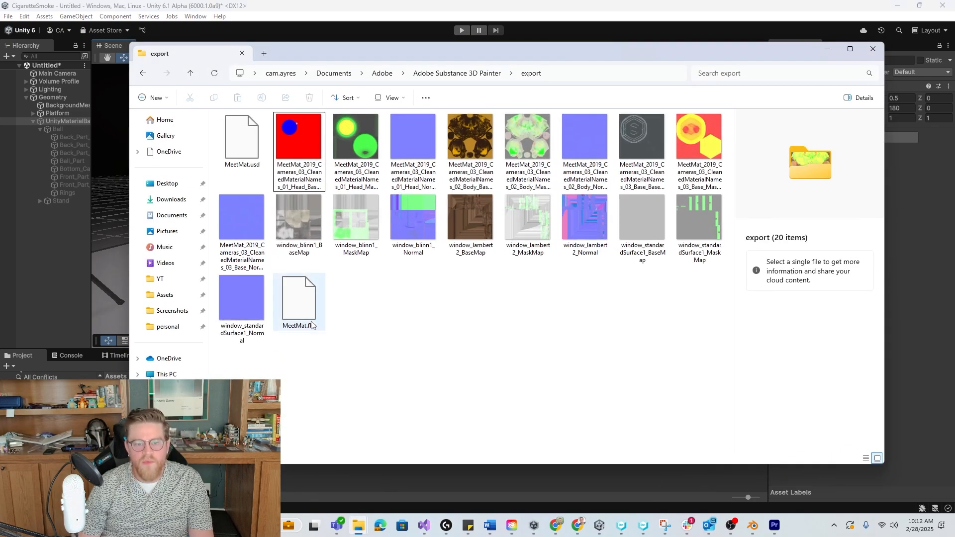
left_click(301, 304)
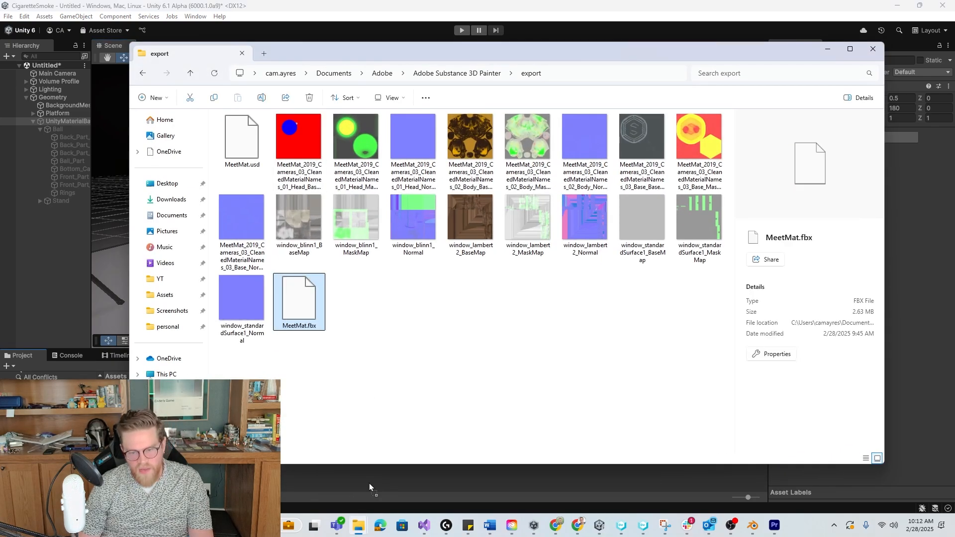
left_click(241, 298)
left_click(294, 164, "shift")
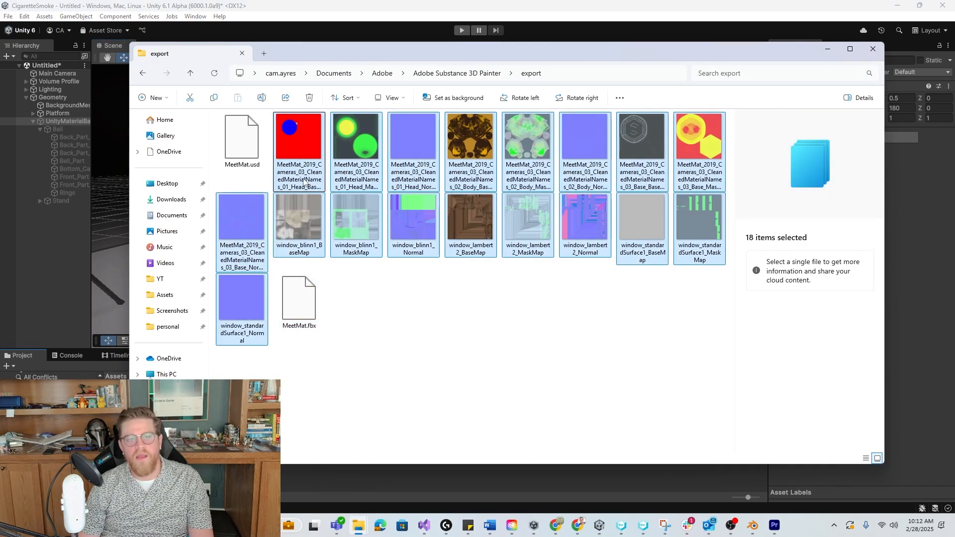
left_click_drag(294, 165, 410, 488)
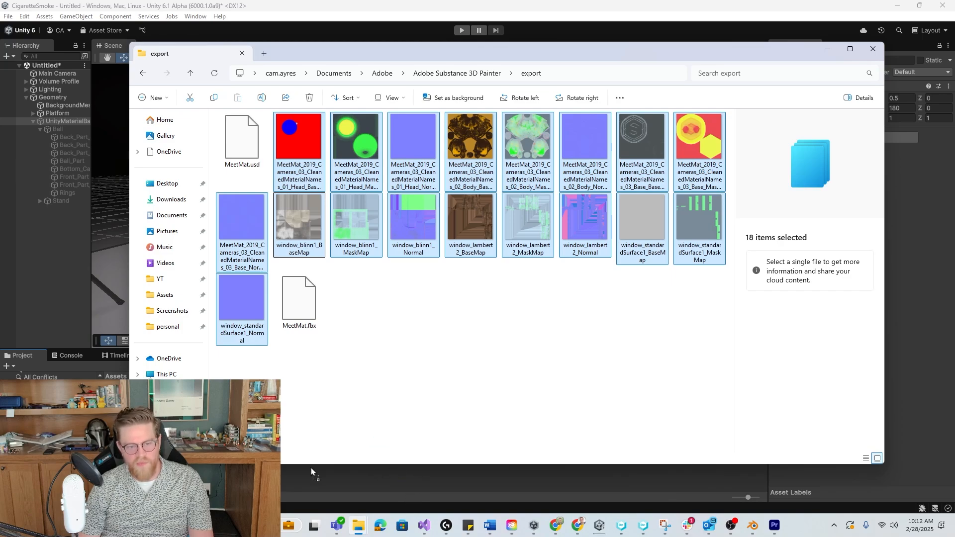
left_click_drag(311, 472, 287, 475)
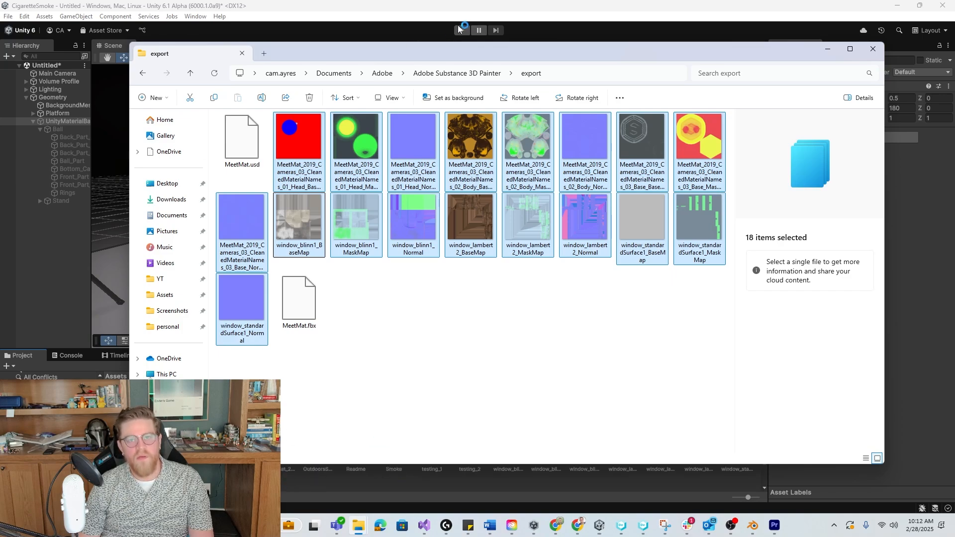
left_click(611, 15)
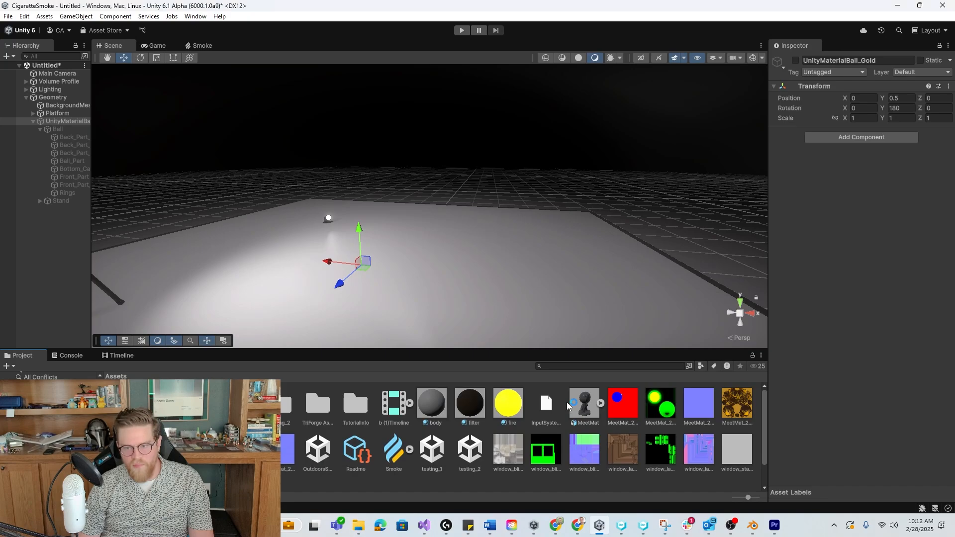
Add the MeetMat model to the scene, raise it above the platform, and set its scale to 10 on all axes
left_click_drag(582, 404, 52, 234)
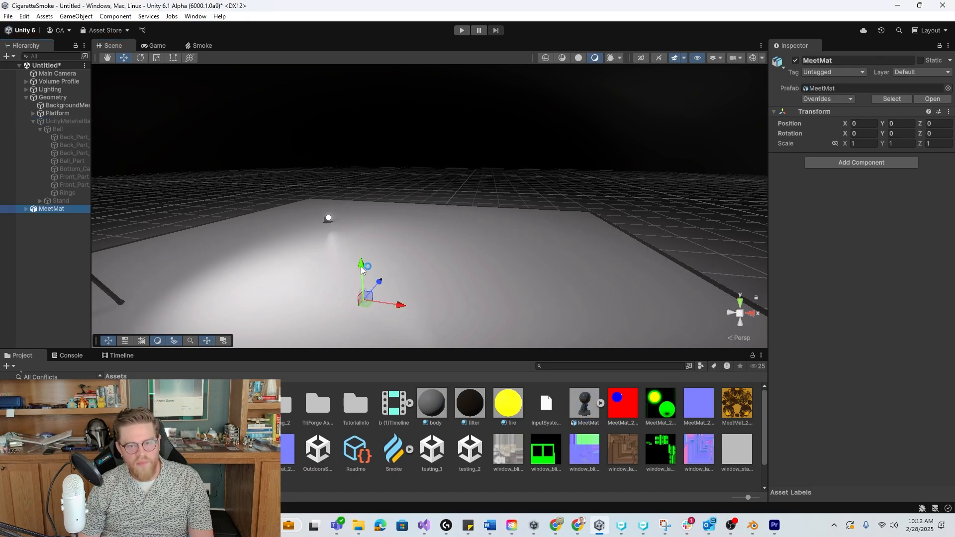
left_click_drag(362, 268, 357, 201)
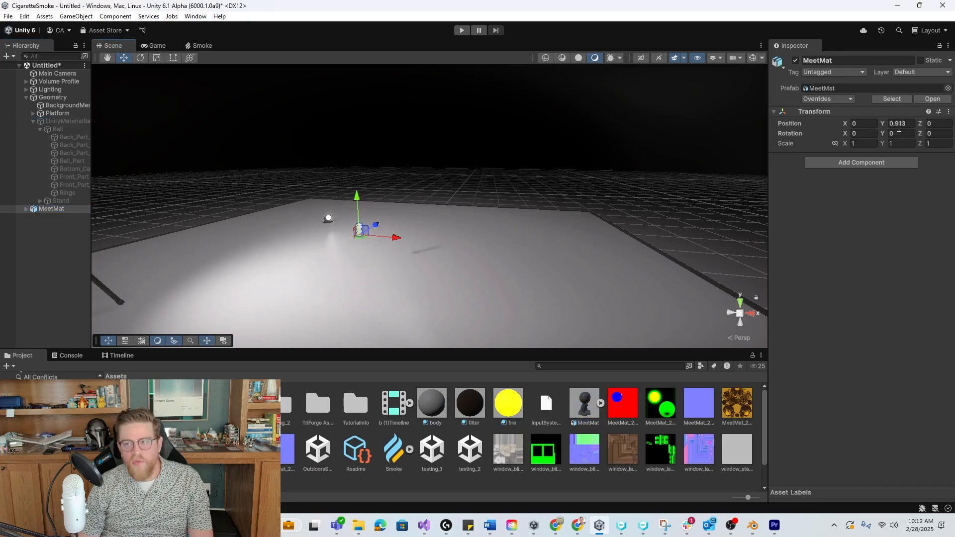
left_click(862, 144)
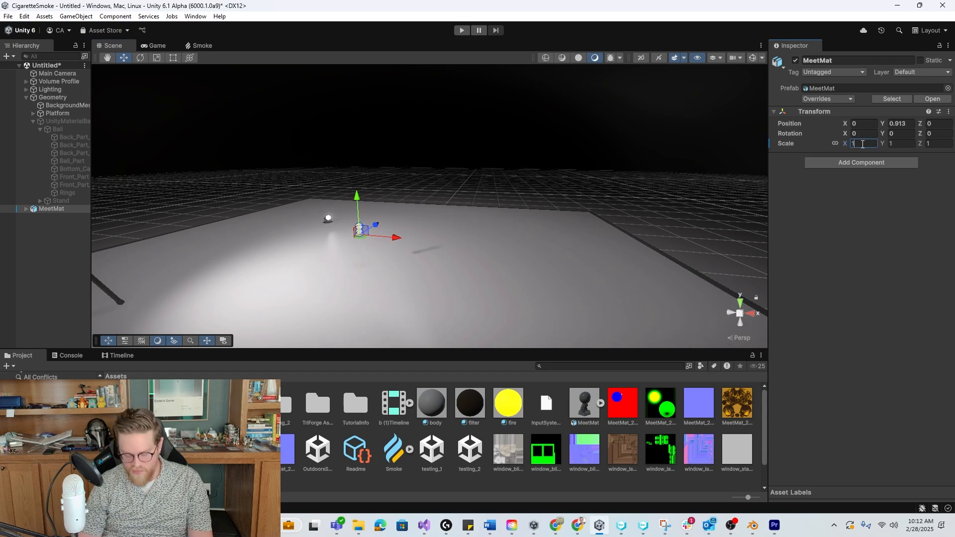
type("10")
key("Return")
Lower MeetMat onto the platform at about Y 0.485 and rotate it about 168 degrees around its vertical axis
left_click_drag(358, 203, 372, 243)
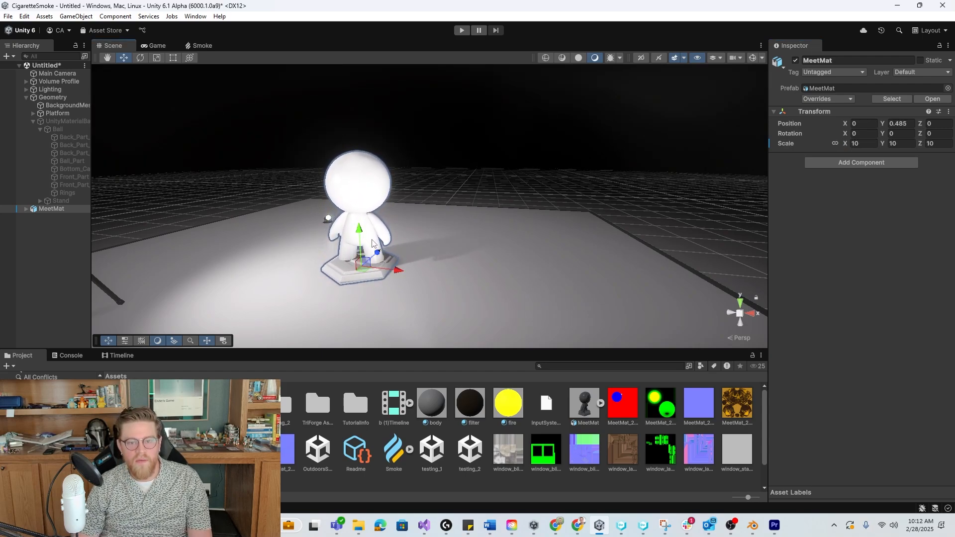
key("e")
left_click_drag(325, 279, 259, 288)
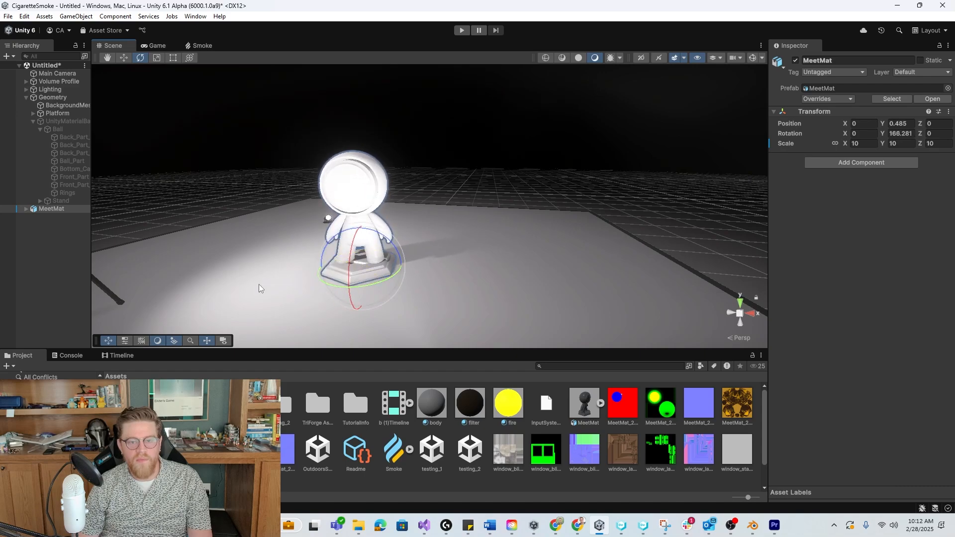
key("w")
Create a new material in the Assets folder and name it body 1
right_click(528, 428)
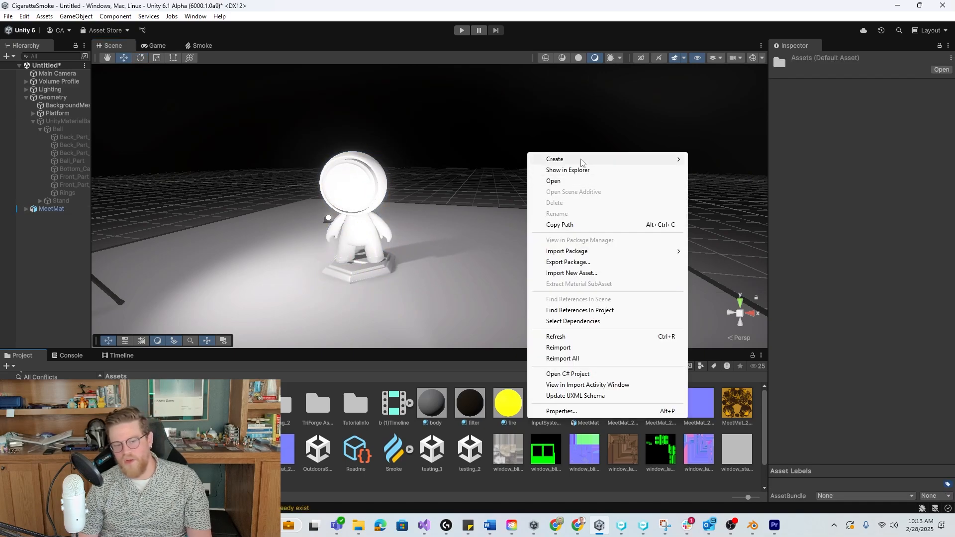
mouse_move(581, 162)
left_click(697, 171)
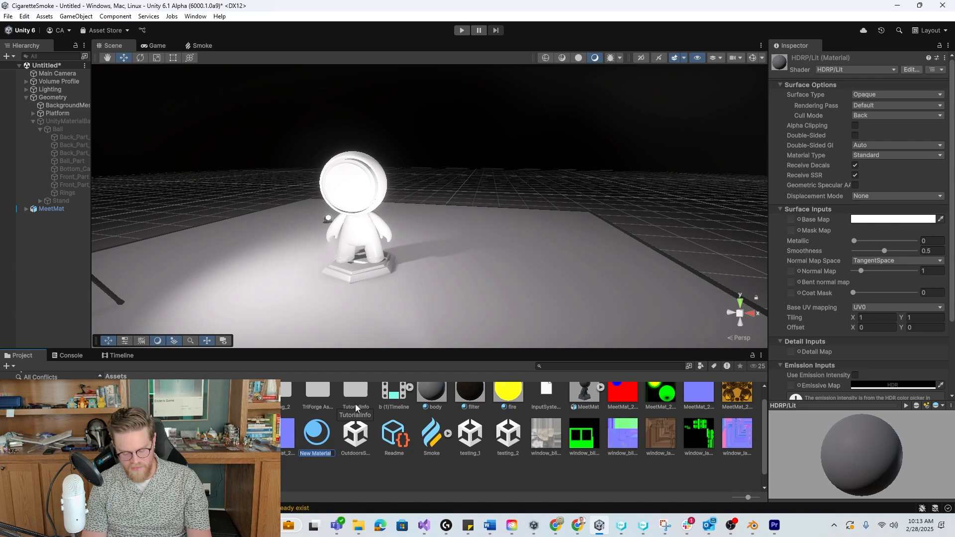
type("body 1")
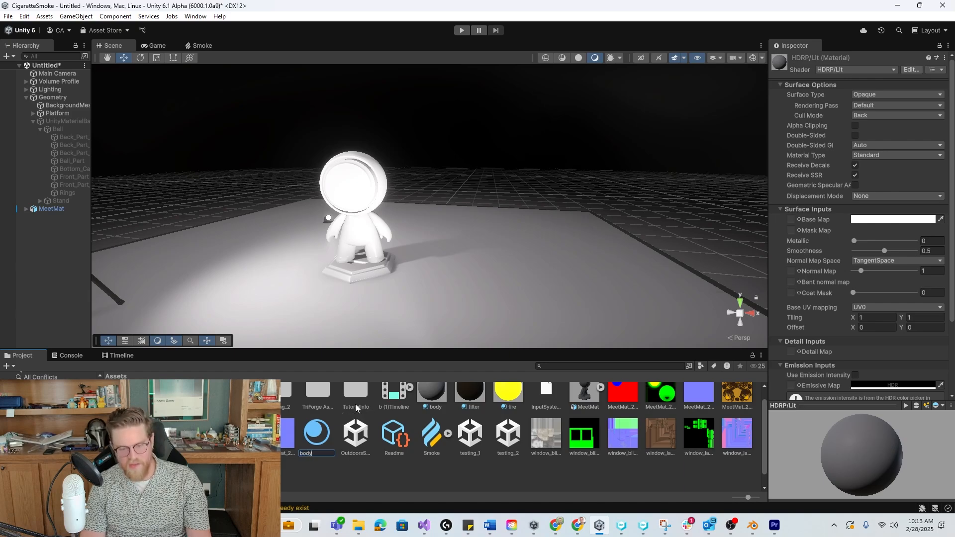
key("Return")
left_click(446, 406)
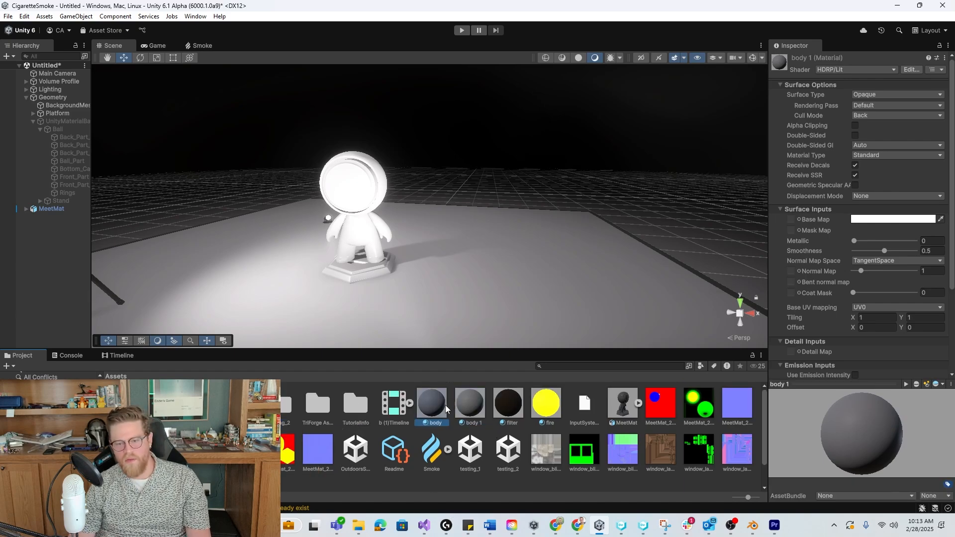
key("Delete")
left_click(527, 281)
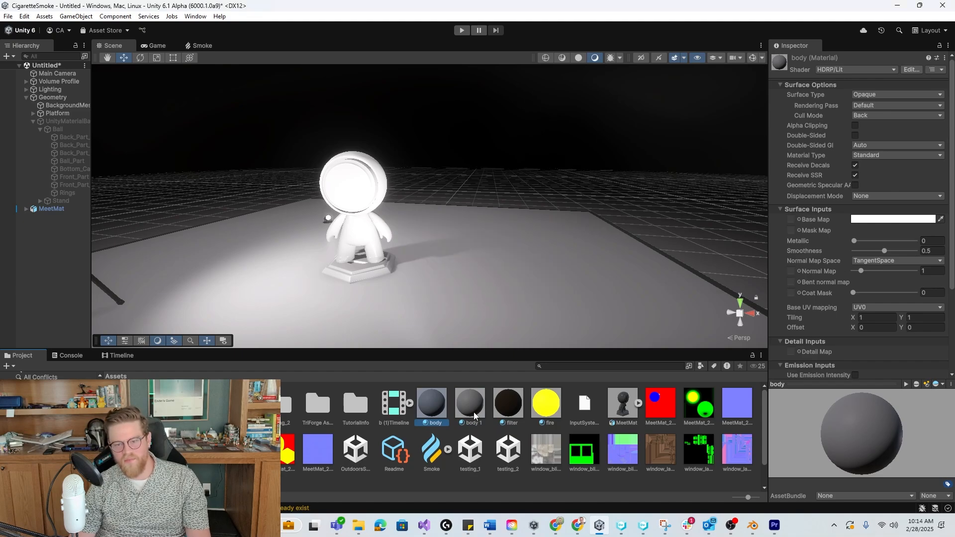
left_click(472, 412)
Create a new material in the Assets folder and name it head
right_click(467, 484)
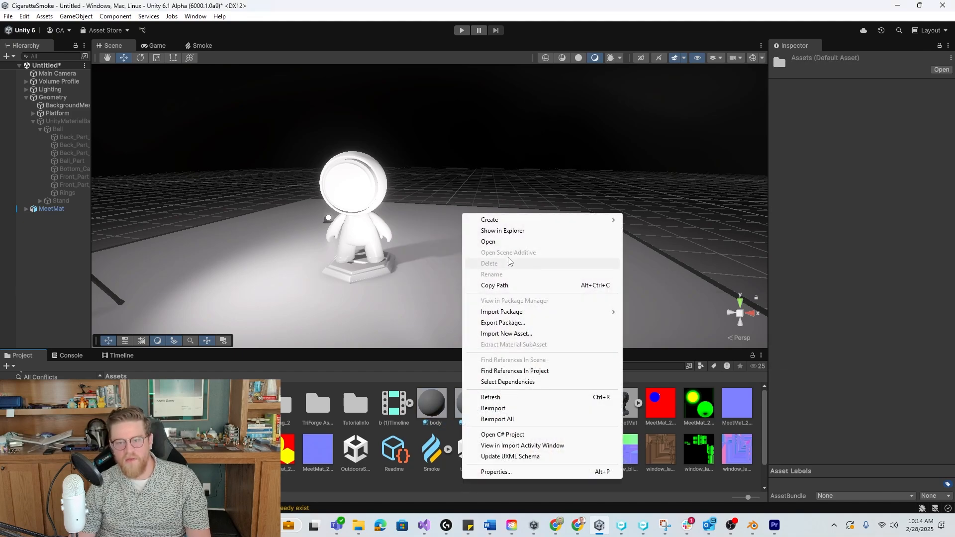
mouse_move(530, 220)
left_click(677, 230)
type("head")
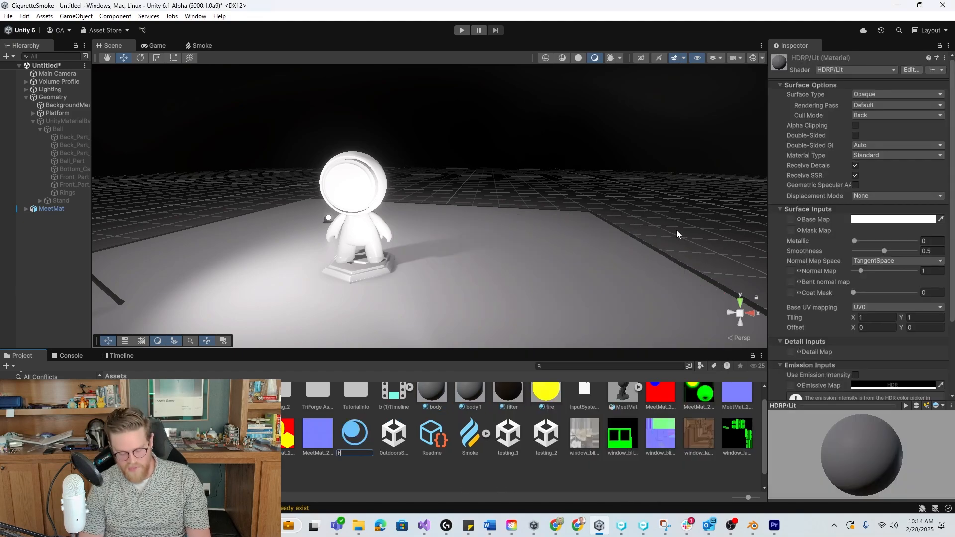
key("Return")
Create a new material named base, and apply the base, body 1 and head materials to MeetMat's matching parts
right_click(617, 482)
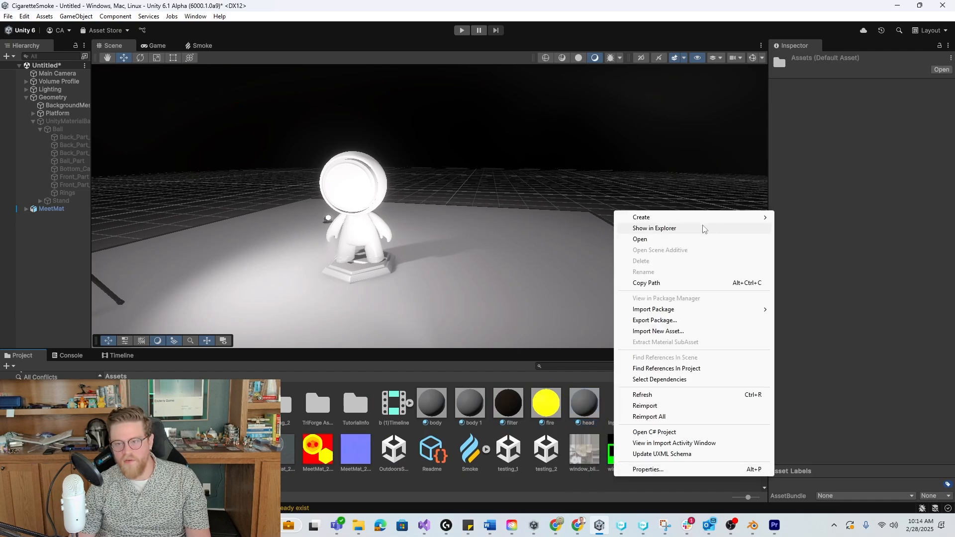
mouse_move(710, 219)
left_click(817, 228)
type("base")
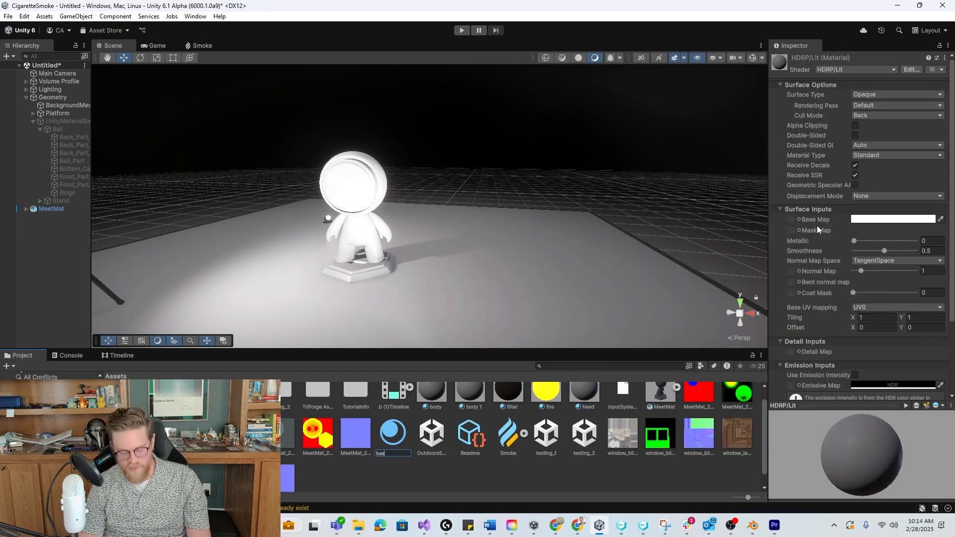
key("Return")
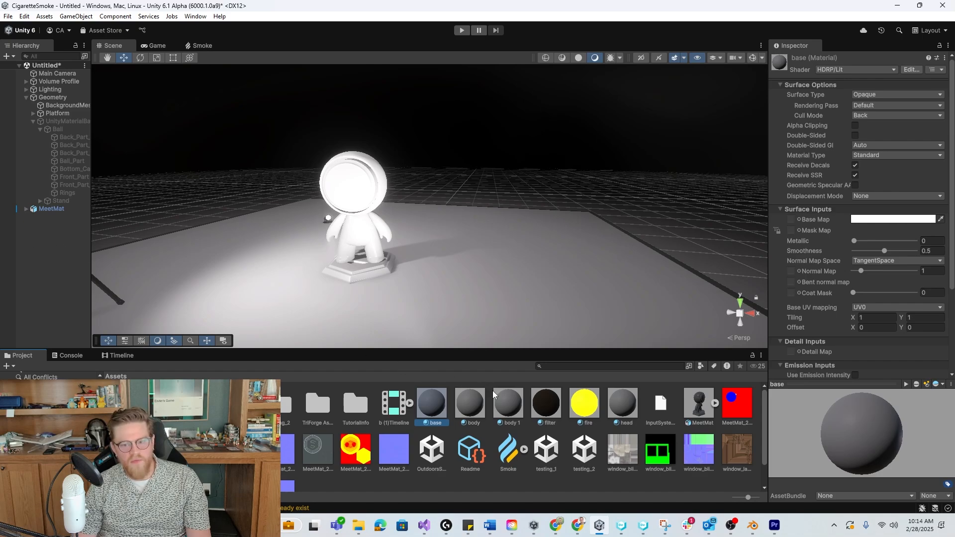
left_click_drag(446, 411, 367, 200)
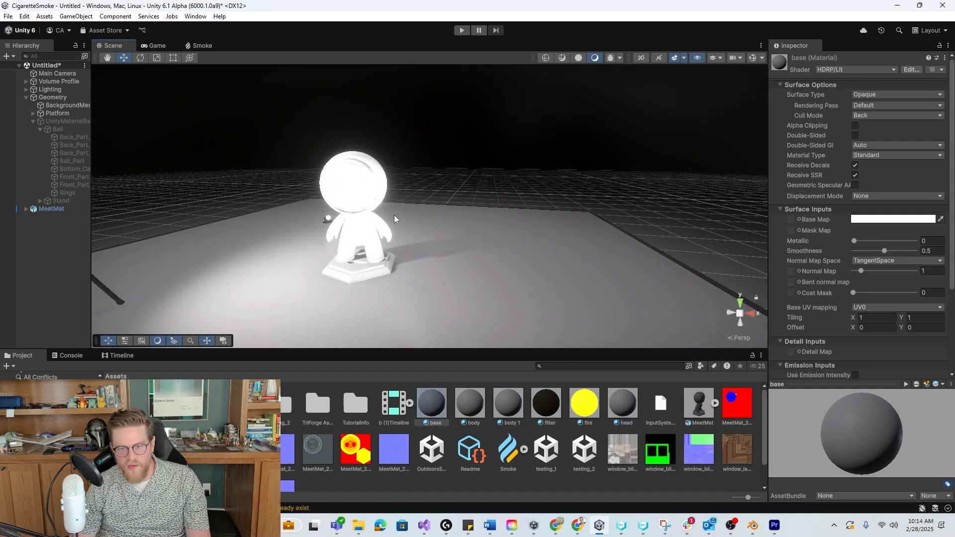
Assign the Head_BaseMap, Head_MaskMap and Head_Normal textures to the head material's Base Map, Mask Map and Normal Map
left_click(631, 415)
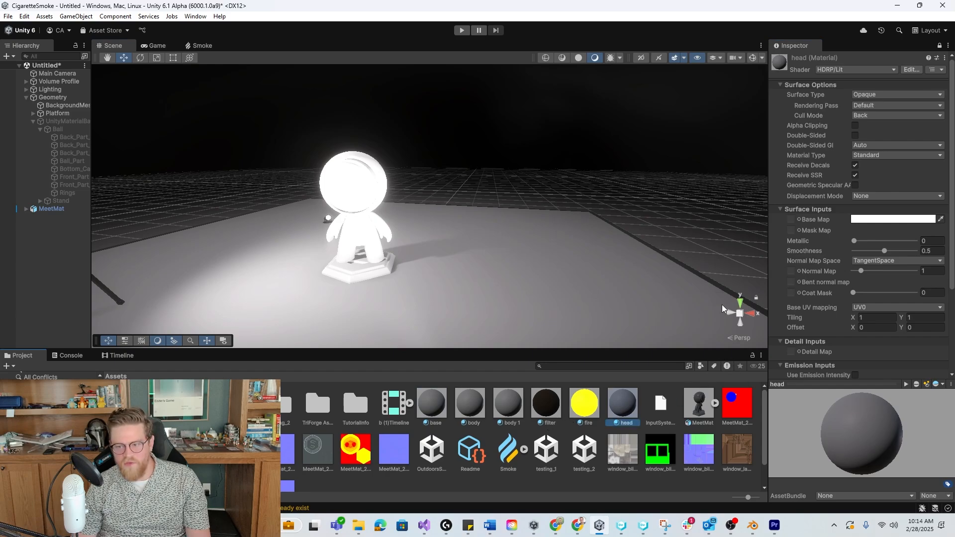
left_click_drag(748, 497, 723, 497)
scroll(497, 433, "down", 3)
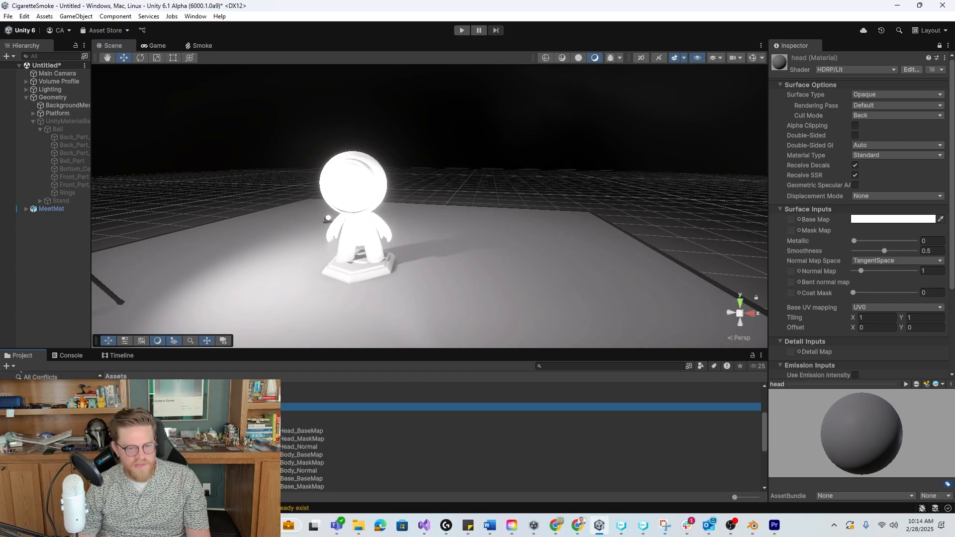
left_click(281, 403)
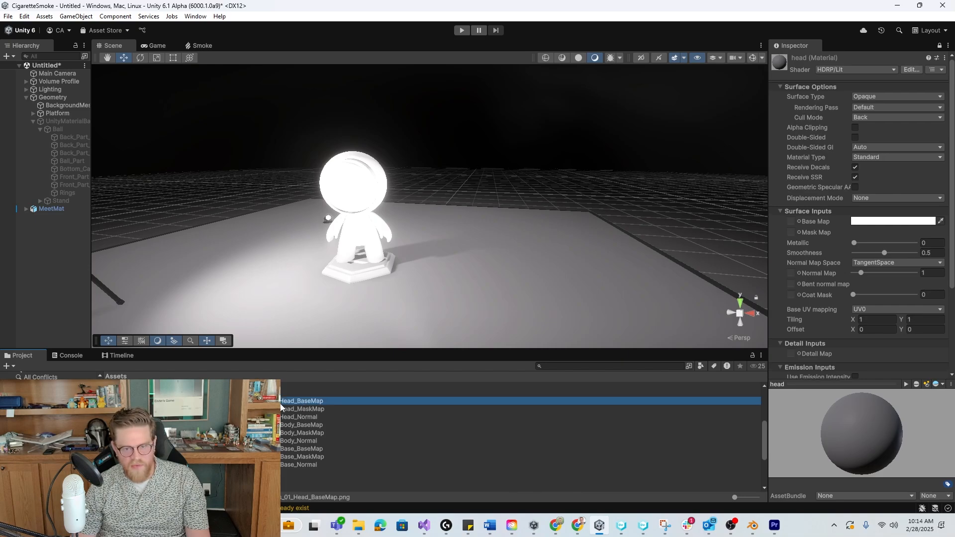
left_click_drag(292, 401, 790, 222)
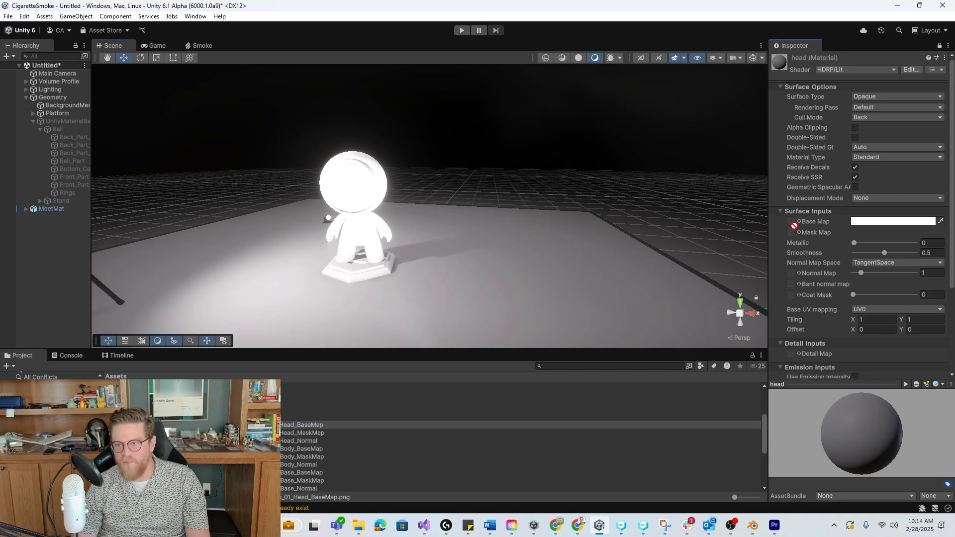
left_click_drag(301, 433, 790, 232)
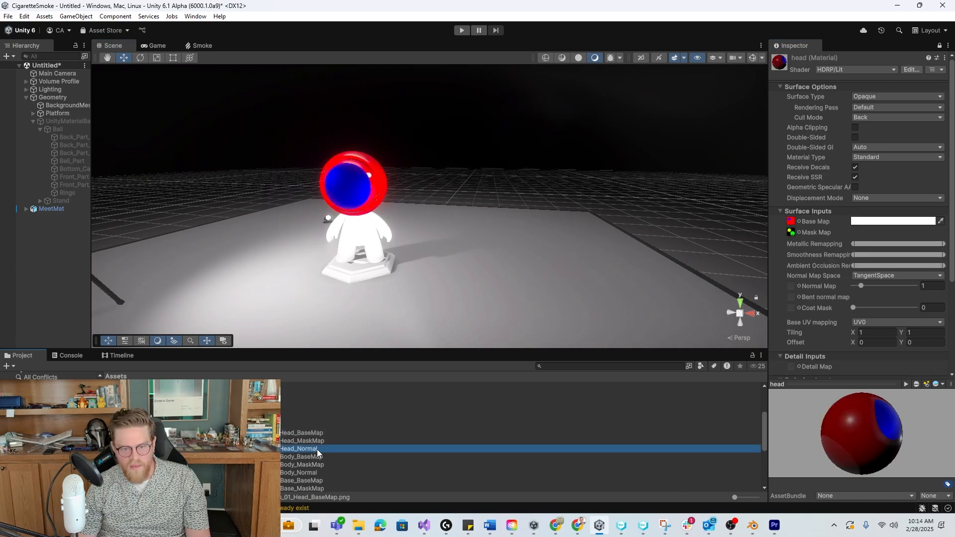
left_click_drag(771, 287, 792, 287)
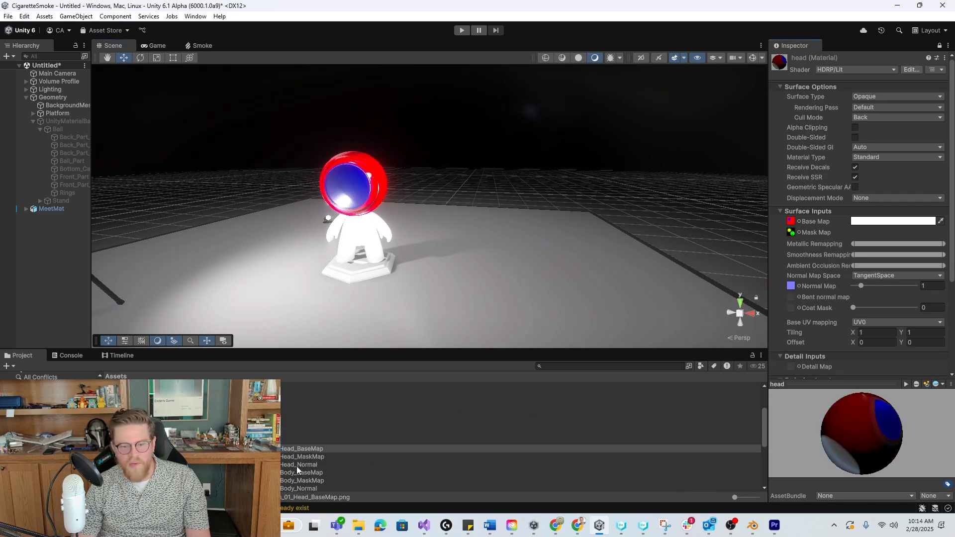
Set the texture type of the Head, Body and Base normal textures to Normal map and apply the import settings
left_click(311, 466)
scroll(338, 478, "down", 3)
left_click(318, 430, "ctrl")
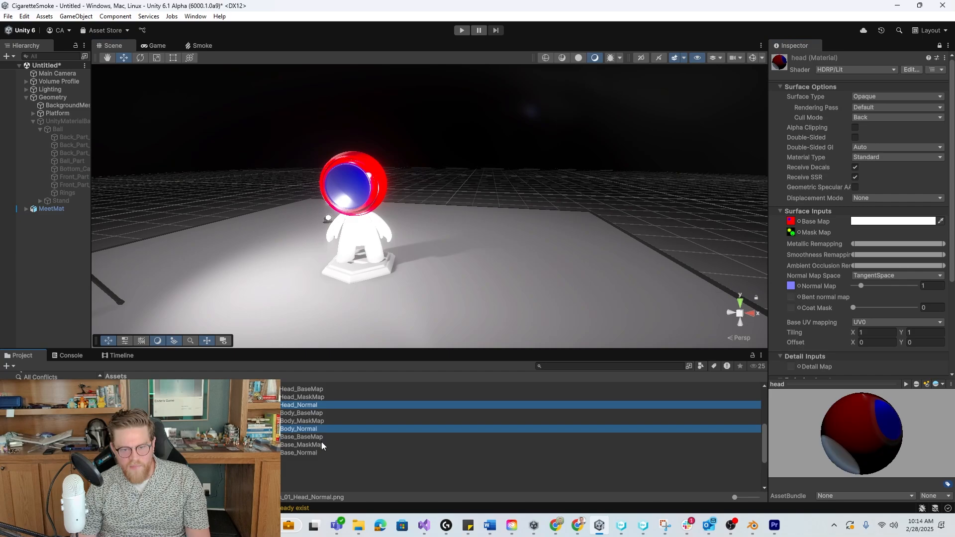
left_click(327, 453, "ctrl")
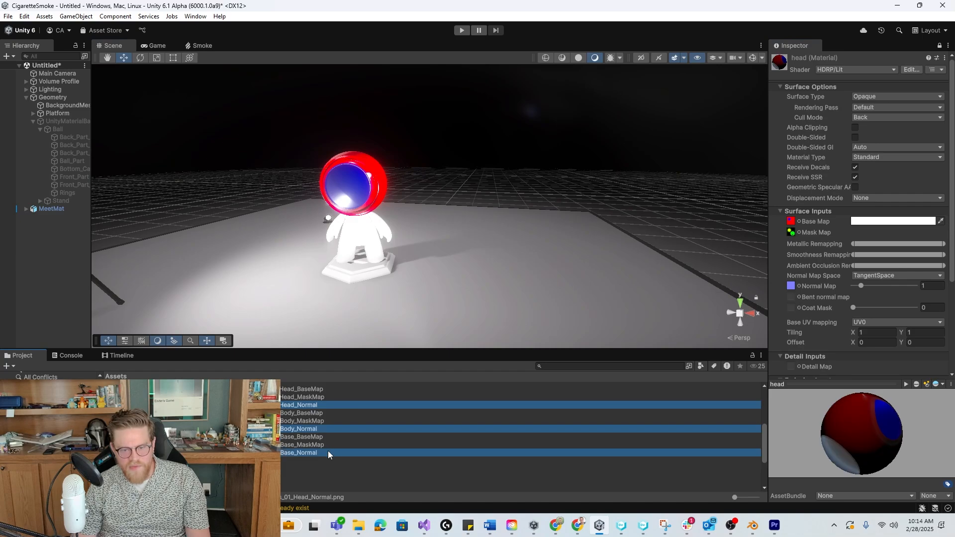
left_click(936, 45)
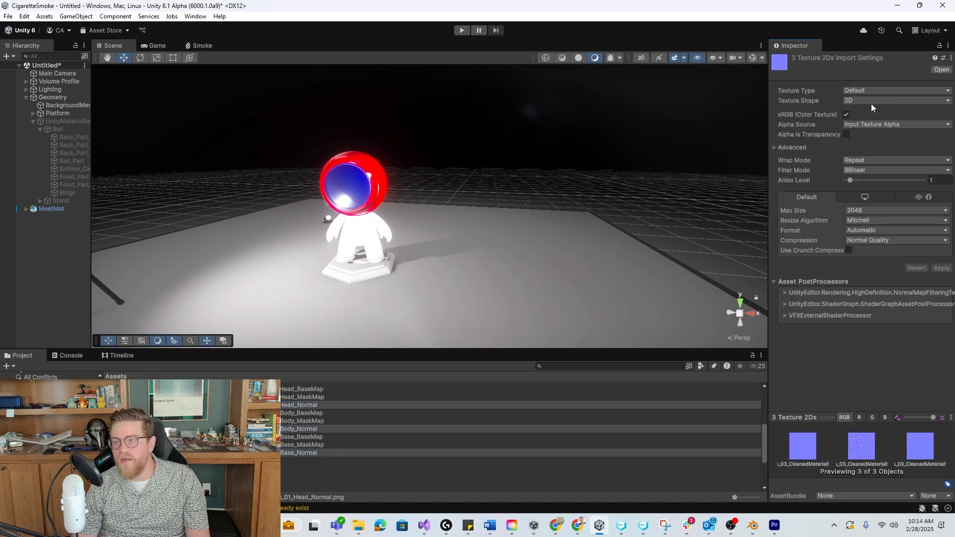
left_click(882, 90)
left_click(882, 113)
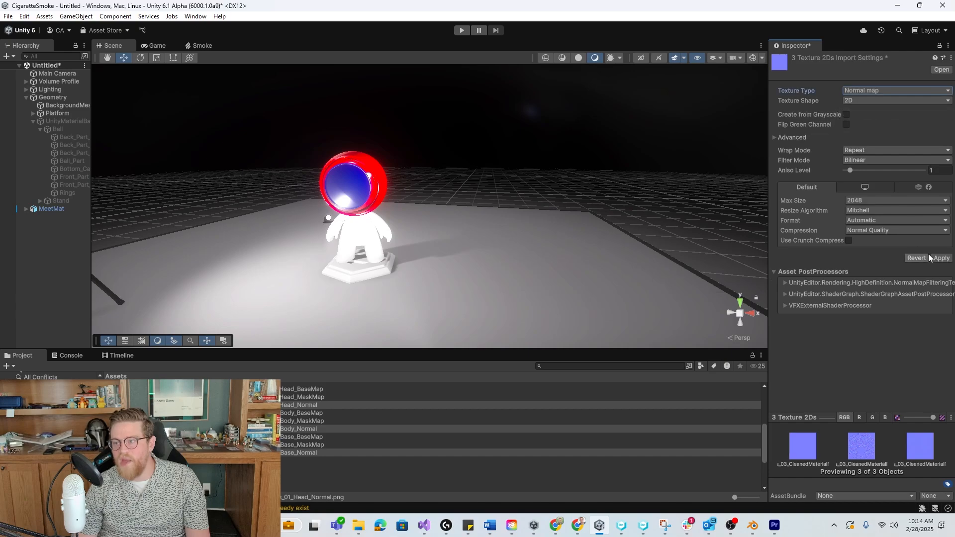
left_click(941, 258)
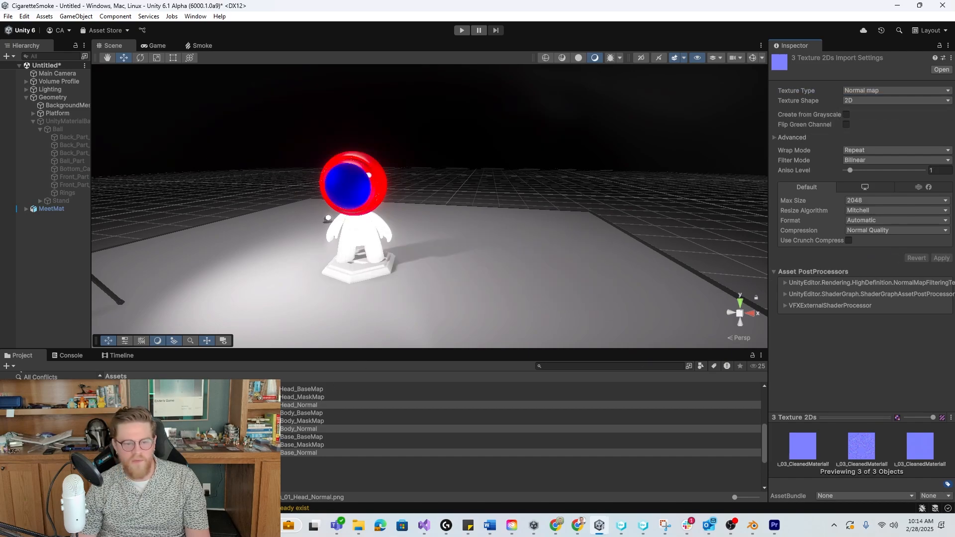
Assign Body_BaseMap, Body_MaskMap and Body_Normal to the Base, Mask and Normal Map inputs of Mesh_02_Body's body 1 material
left_click(335, 230)
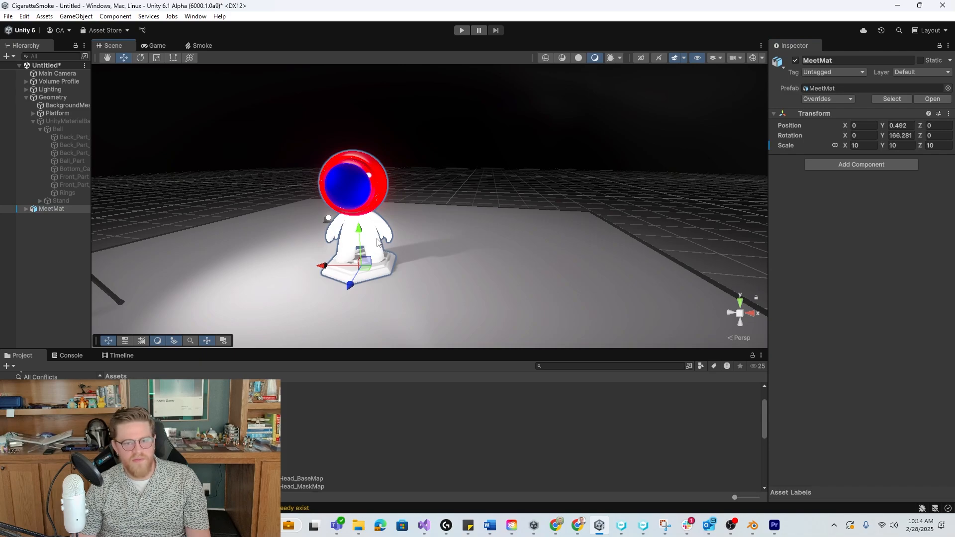
left_click(377, 243)
left_click(774, 342)
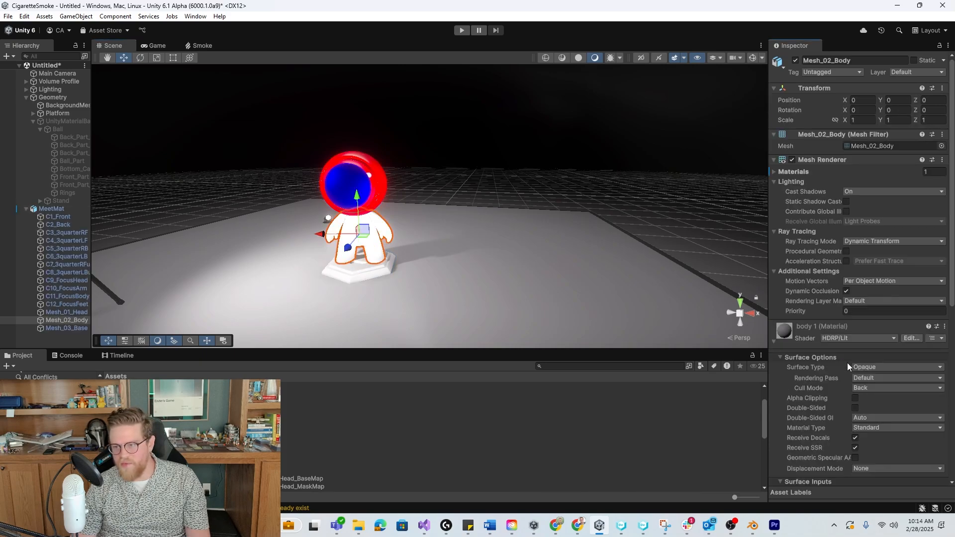
scroll(855, 199, "down", 3)
left_click(938, 47)
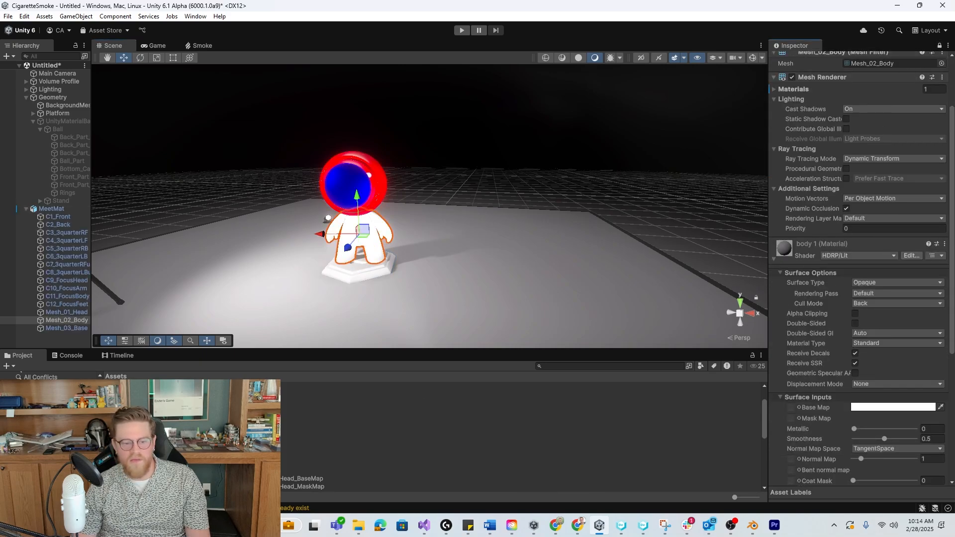
scroll(301, 438, "down", 3)
left_click_drag(301, 416, 803, 408)
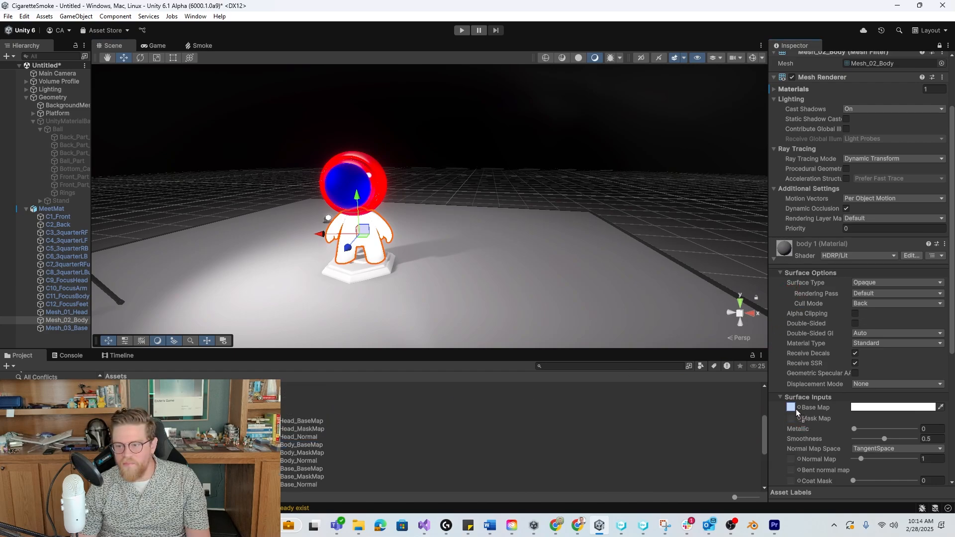
left_click_drag(300, 454, 791, 419)
left_click_drag(309, 462, 792, 473)
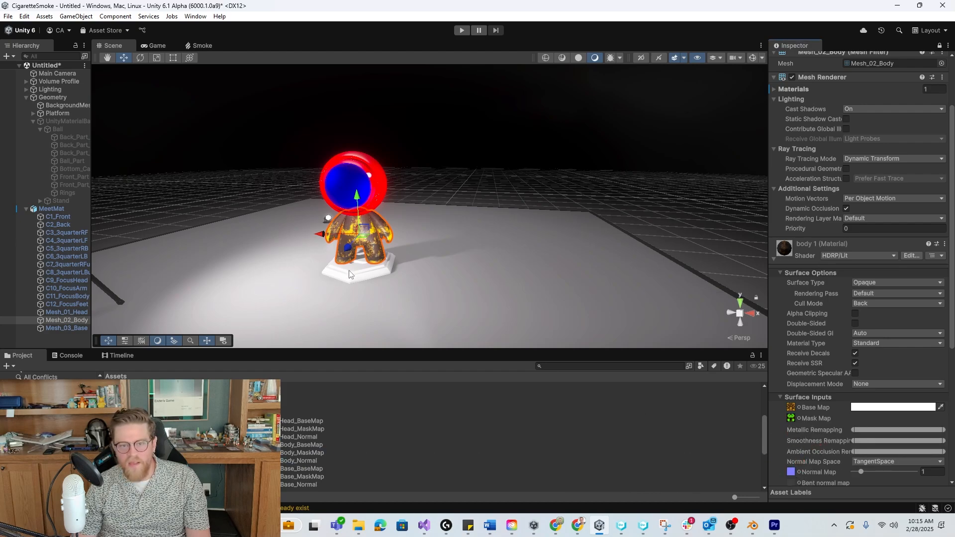
Assign Base_BaseMap, Base_MaskMap and Base_Normal to the Base, Mask and Normal Map inputs of Mesh_03_Base's base material
left_click(394, 260)
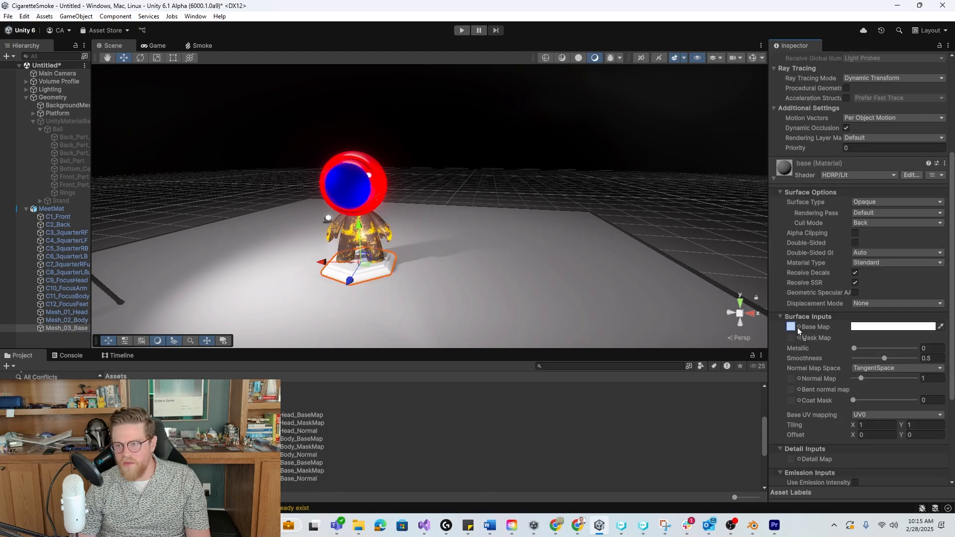
left_click_drag(281, 471, 790, 338)
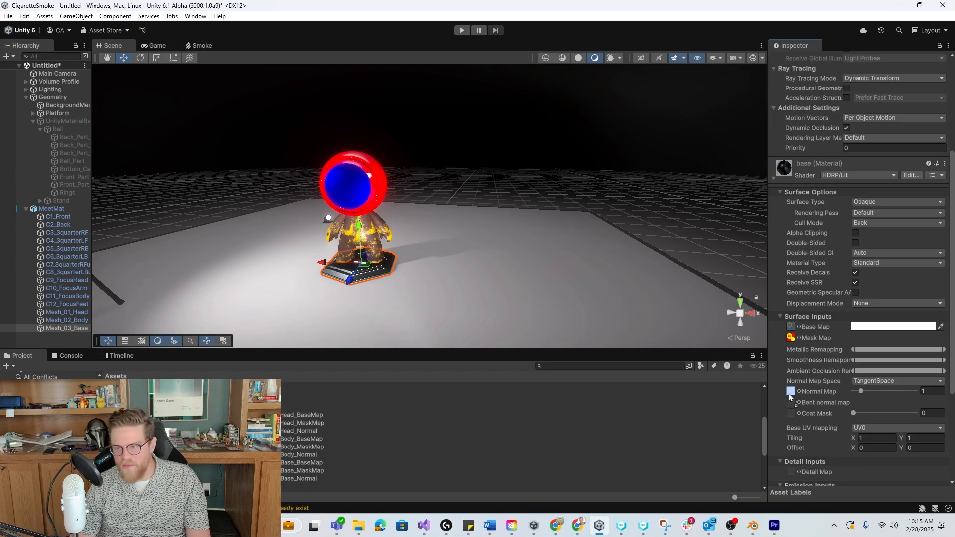
Examine the textured MeetMat from several sides and review the head material's surface inputs and metallic remapping
left_click(455, 175)
right_click_drag(455, 175, 233, 149)
right_click_drag(189, 126, 356, 194)
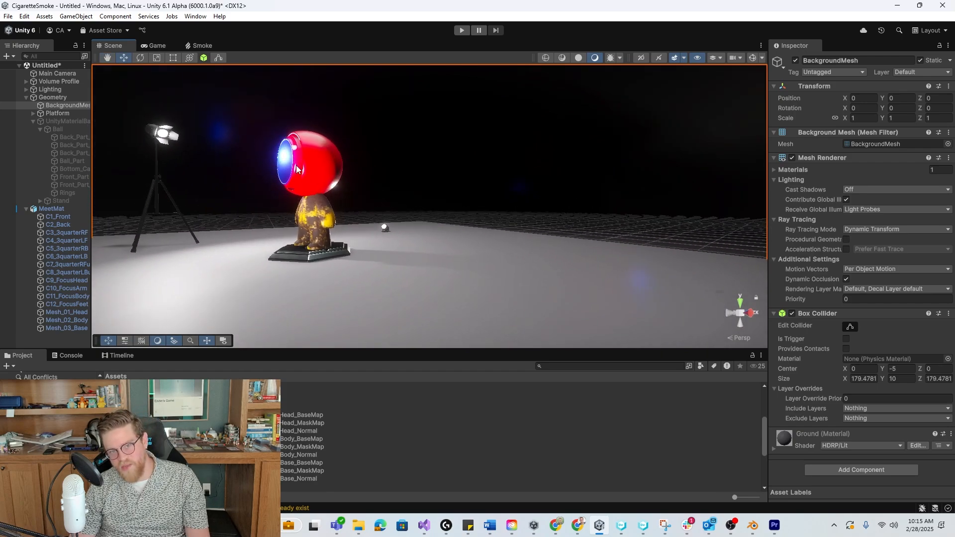
right_click_drag(296, 169, 527, 227)
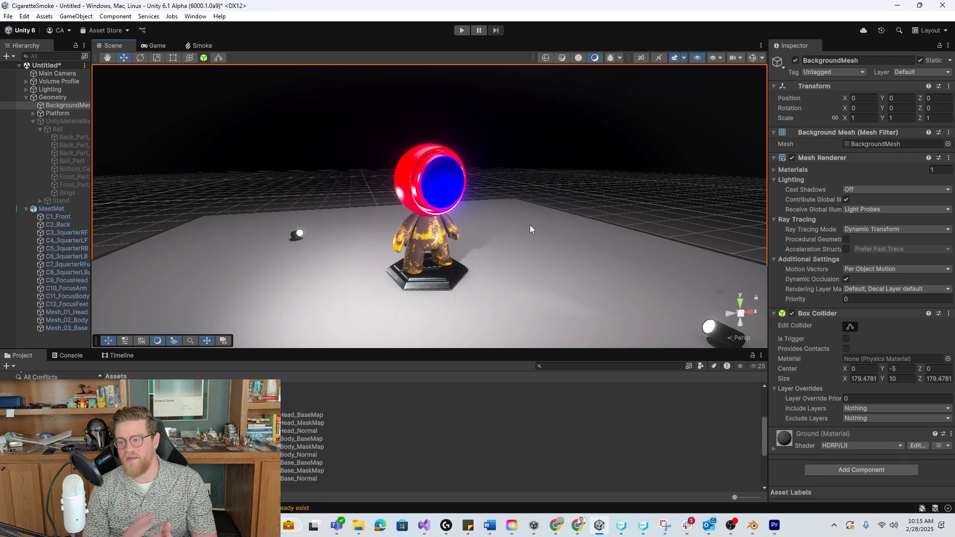
scroll(303, 447, "up", 3)
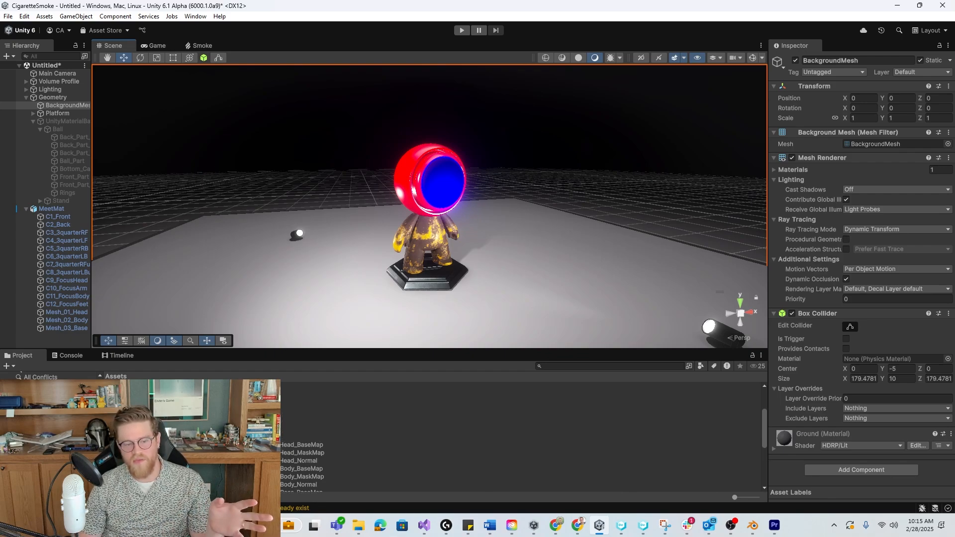
left_click(298, 451)
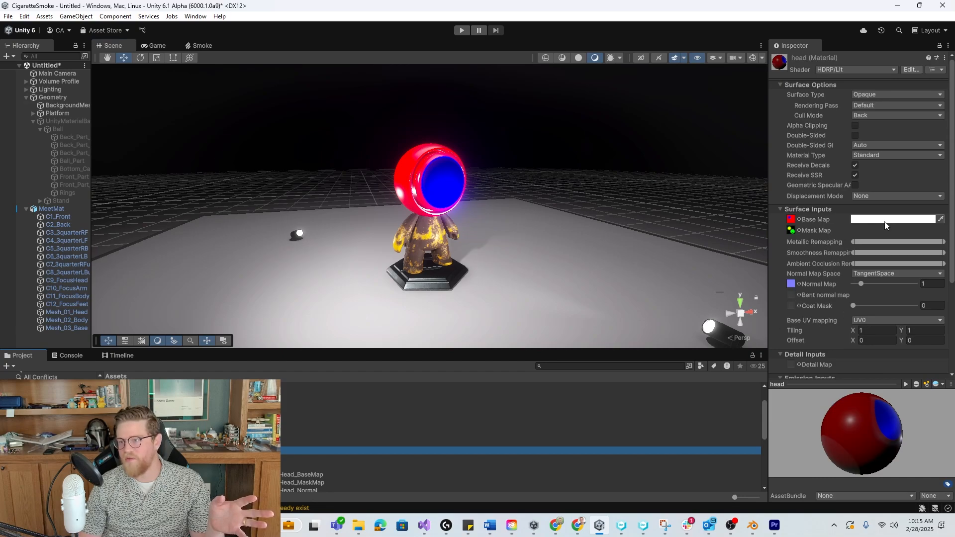
mouse_move(944, 242)
left_mouse_down()
mouse_move(866, 241)
mouse_move(948, 241)
left_mouse_up()
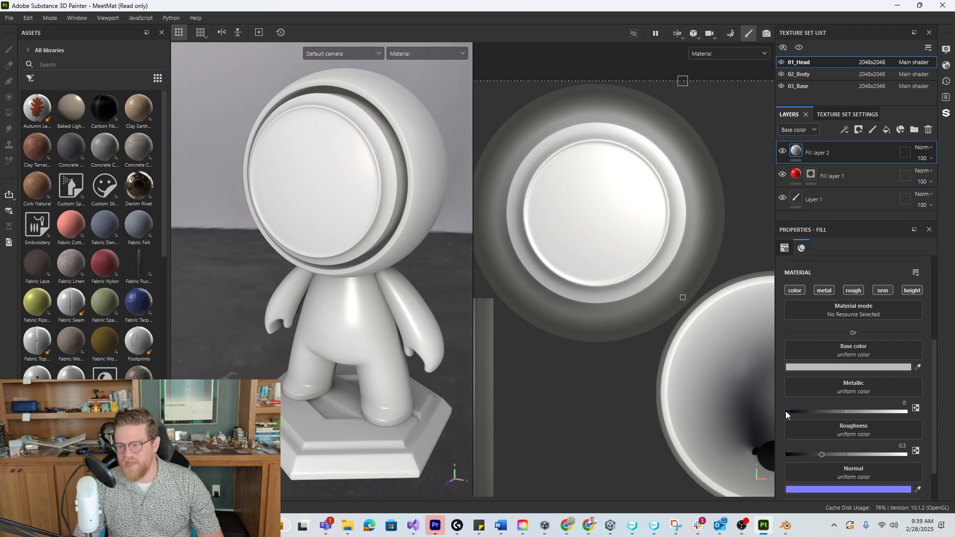
In Substance 3D Painter, set the base color of 01_Head's Fill layer 2 to red
left_click(848, 367)
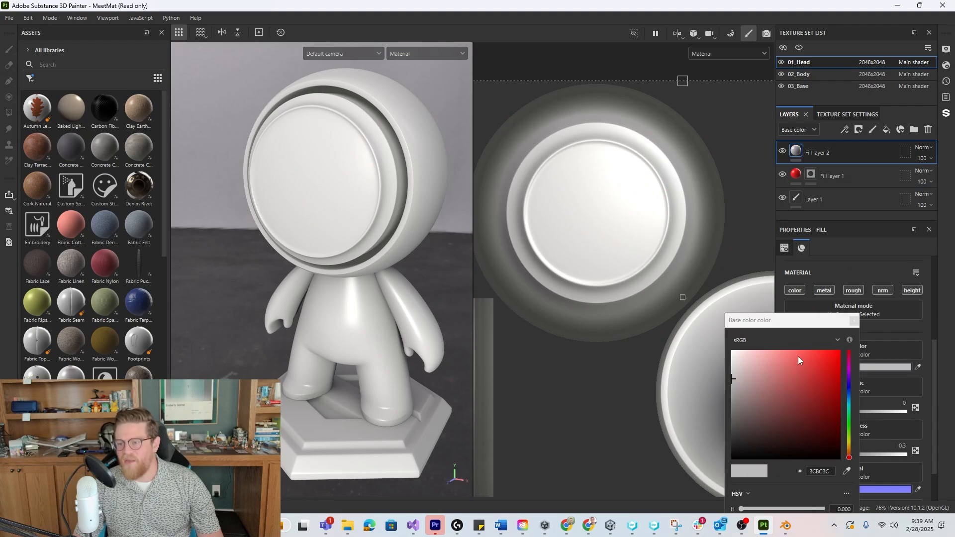
left_click(797, 290)
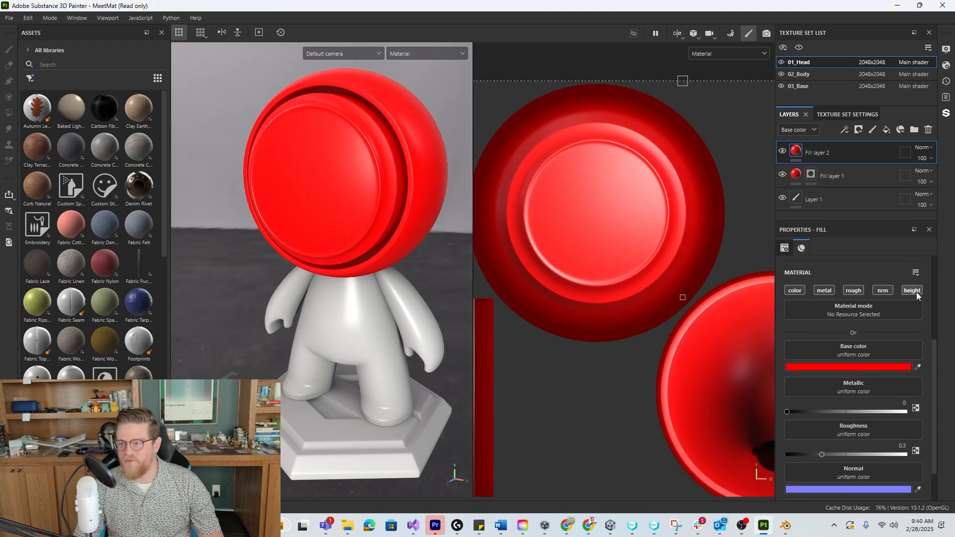
Review the shader settings and the channels available to add to the 01_Head texture set
scroll(897, 338, "up", 5)
left_click(946, 65)
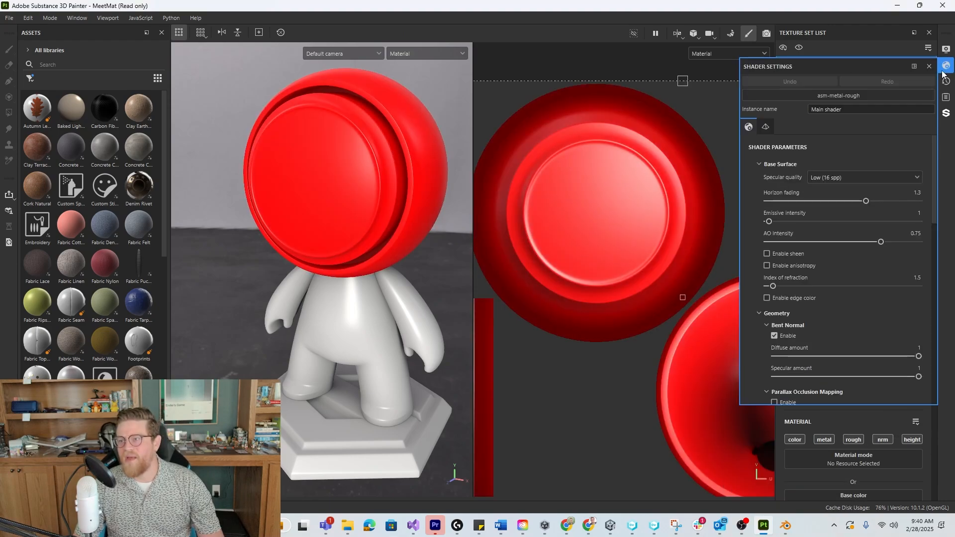
left_click(945, 67)
left_click(801, 127)
left_click(916, 176)
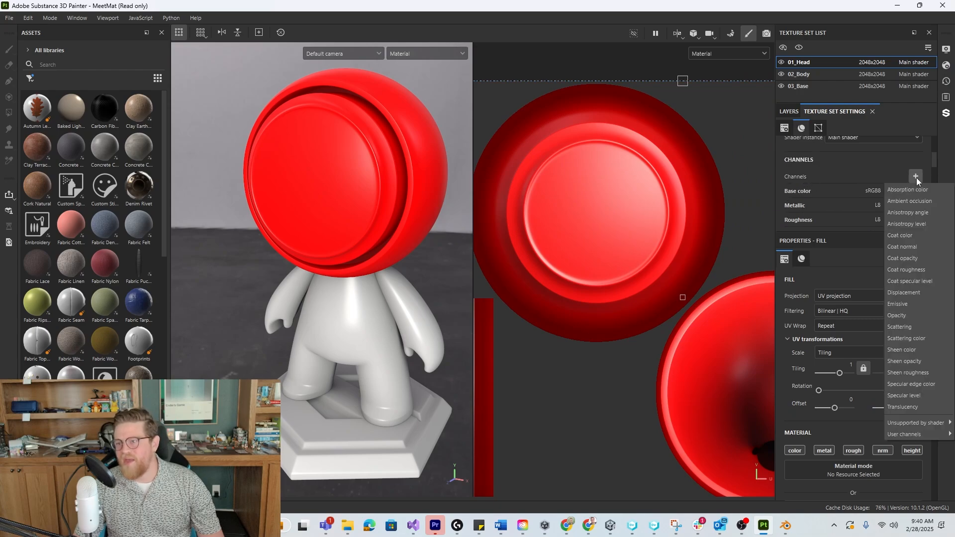
left_click(861, 238)
Set Fill layer 2's base color to blue and its metallic value to 1
scroll(841, 360, "down", 5)
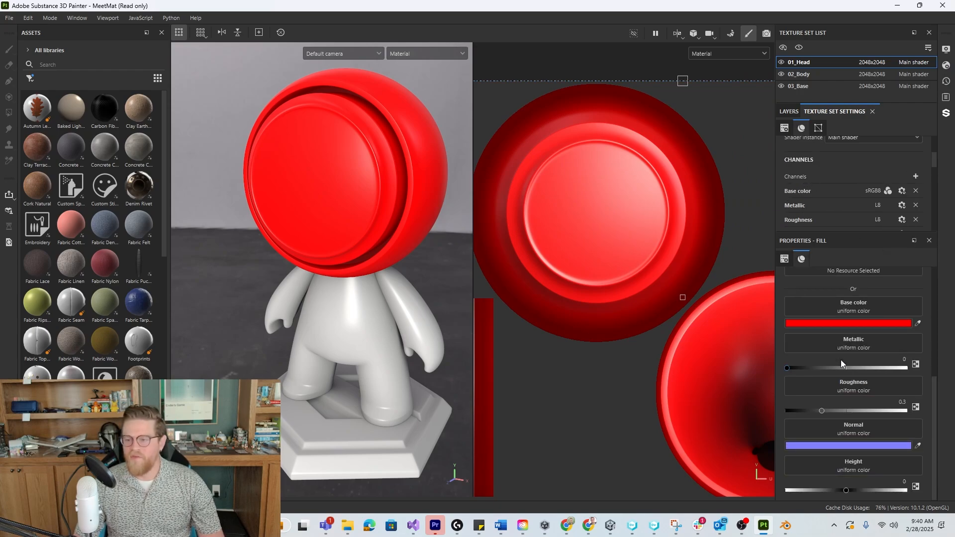
left_click(847, 324)
left_click(846, 396)
left_click(854, 319)
left_click_drag(787, 368, 907, 368)
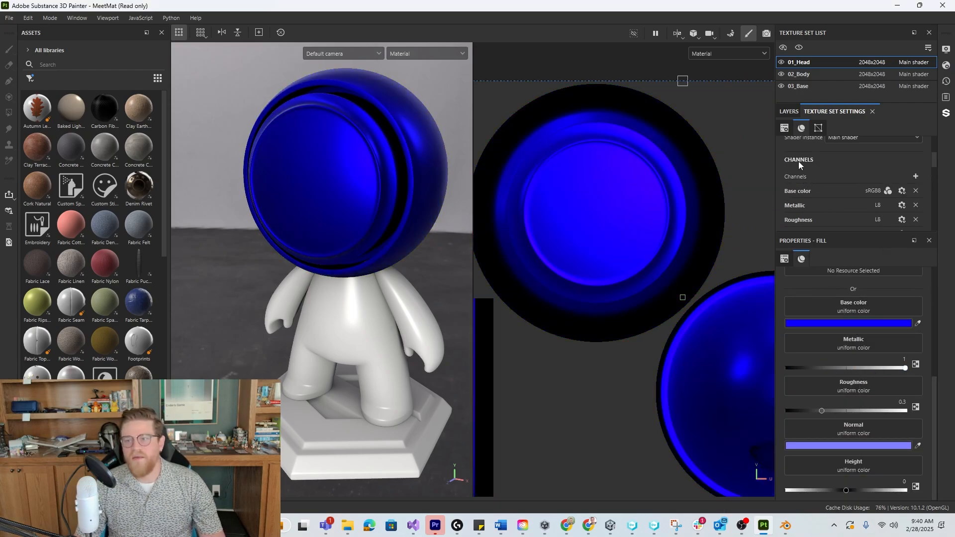
Add a mask with color selection to Fill layer 2
left_click(789, 111)
right_click(825, 143)
left_click(880, 43)
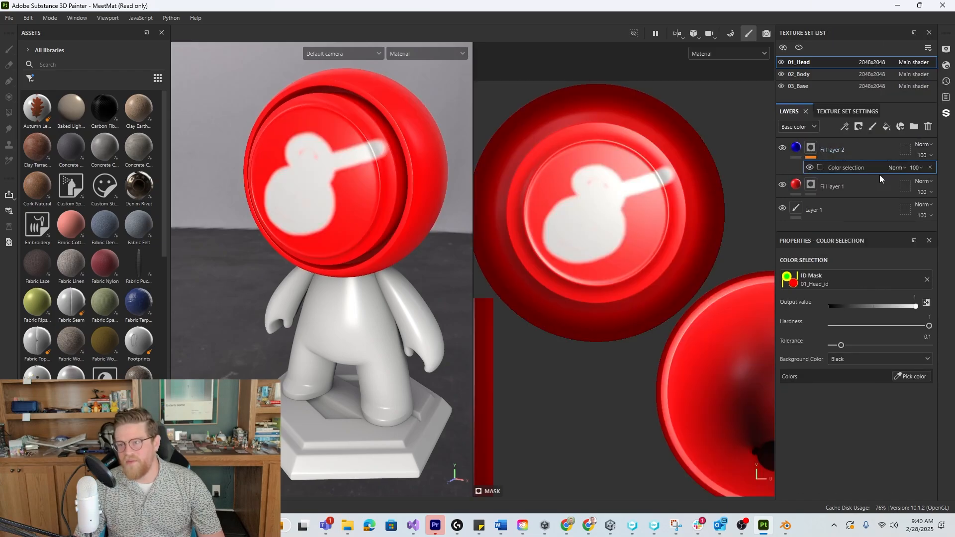